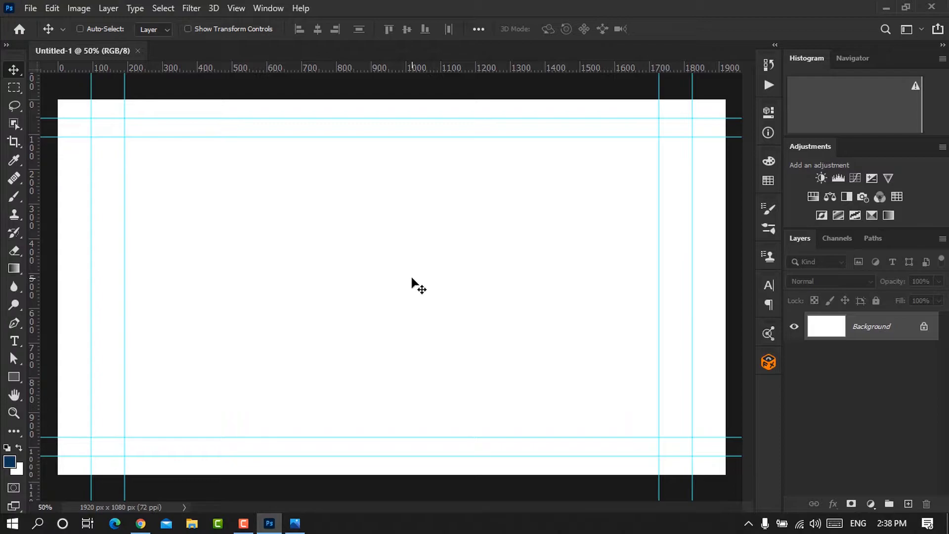
- Check the document's width and height in the Image Size settings, leaving them as they are
left_click(79, 8)
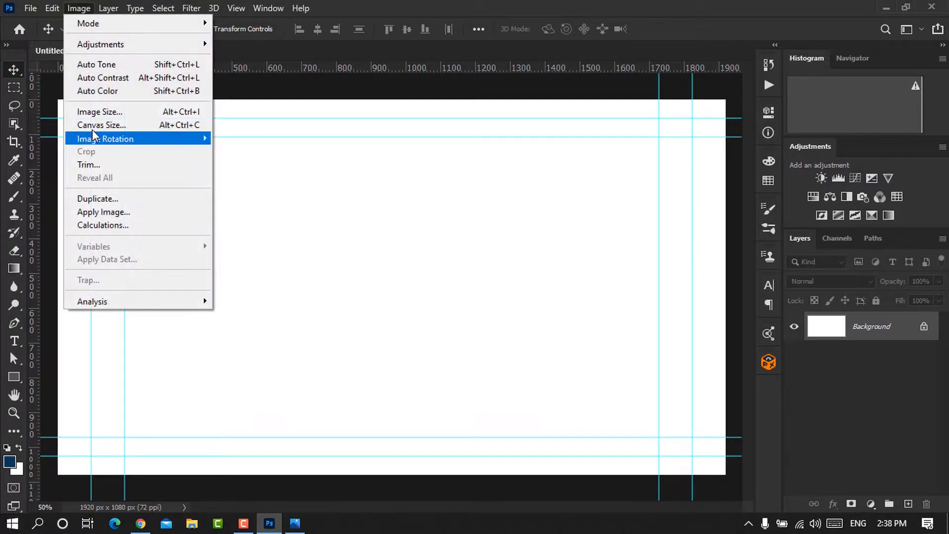
left_click(96, 112)
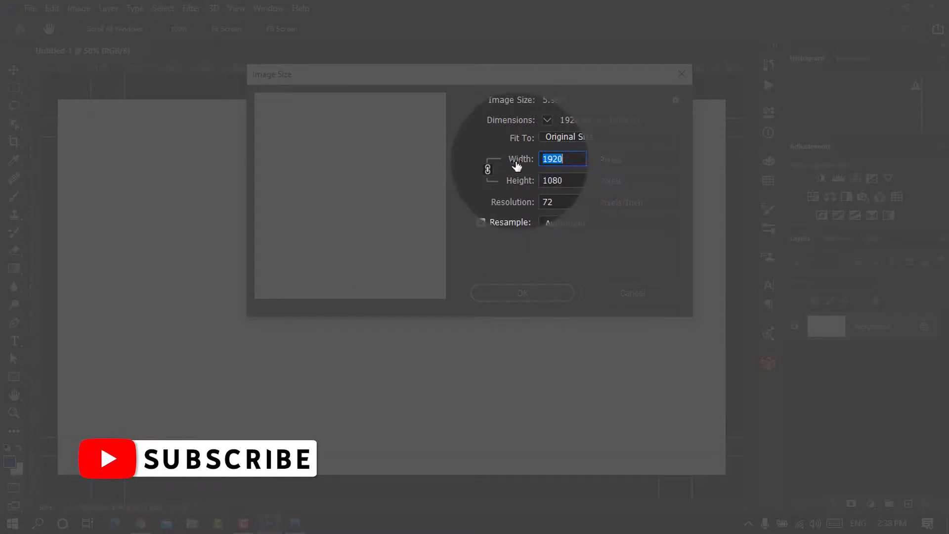
key("Tab")
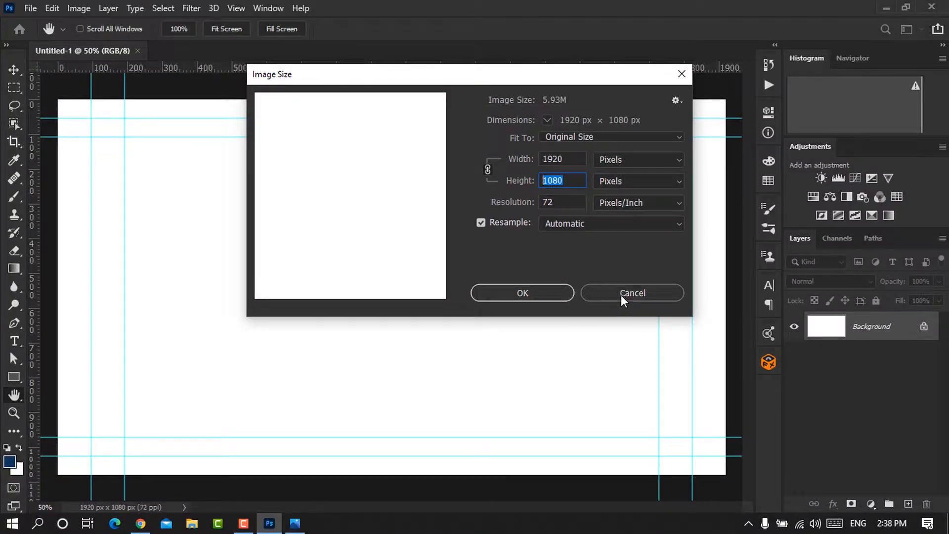
left_click(621, 294)
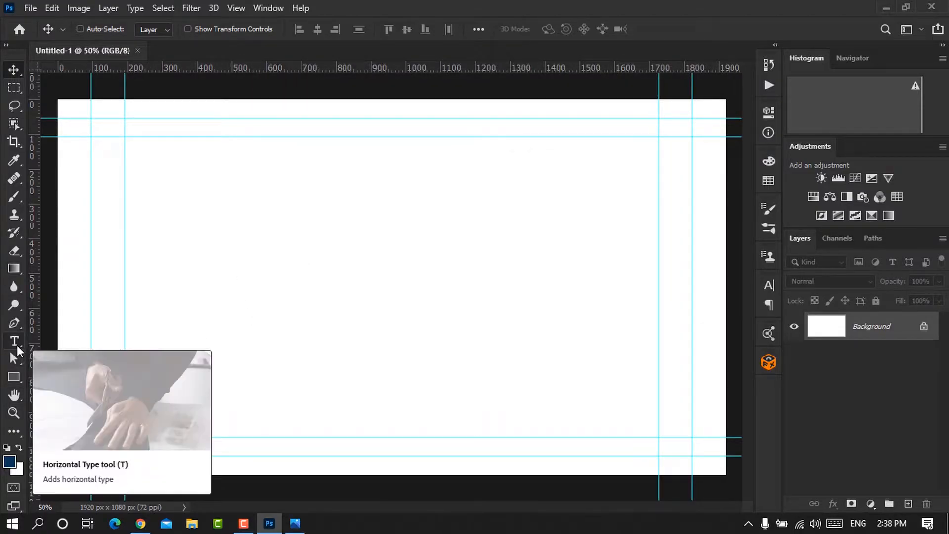
- Draw a full-height rectangle about 668 × 1088 px over the canvas's left third and fill it with colour 0c3559
left_click(14, 376)
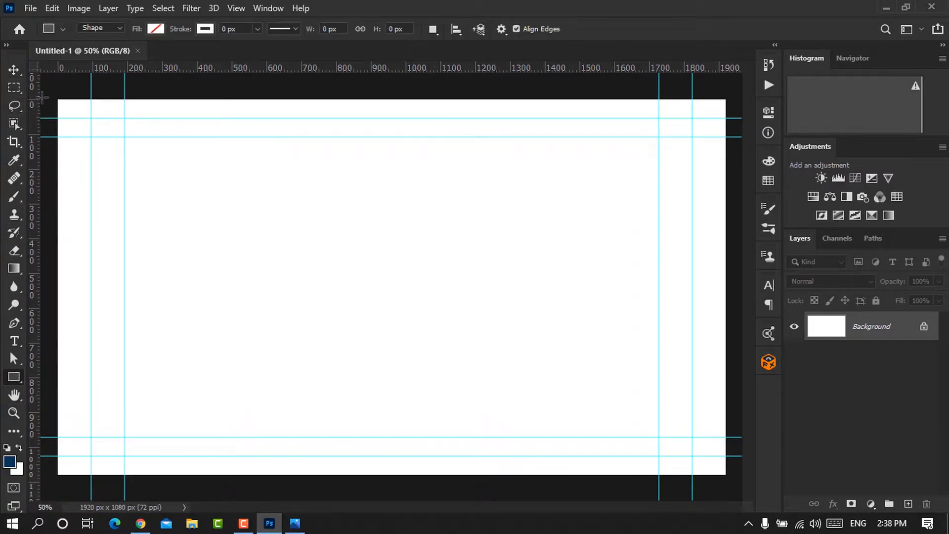
left_click_drag(57, 97, 288, 475)
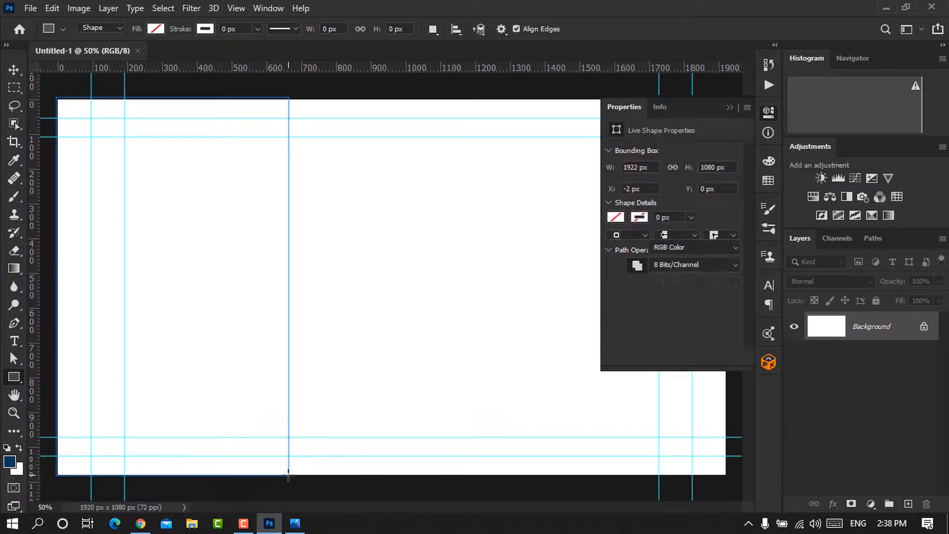
left_click(615, 195)
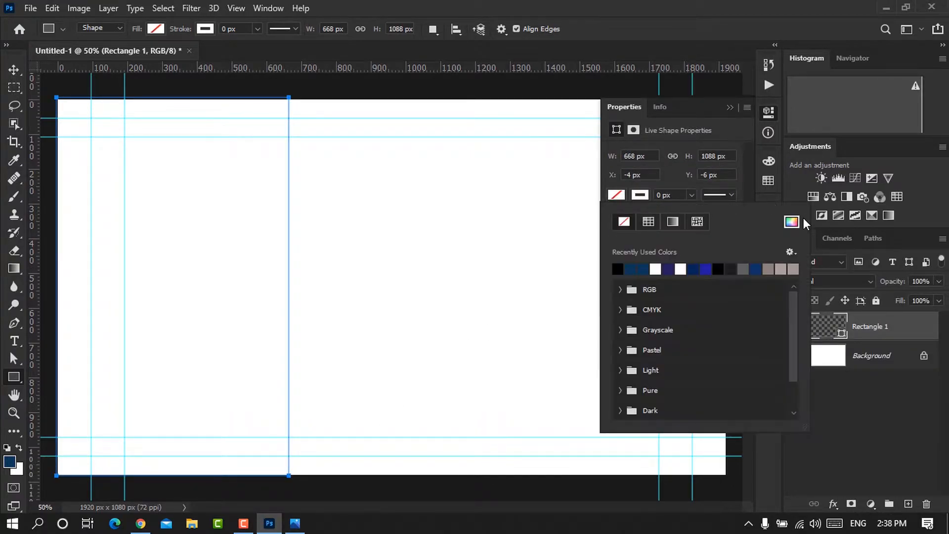
left_click(791, 222)
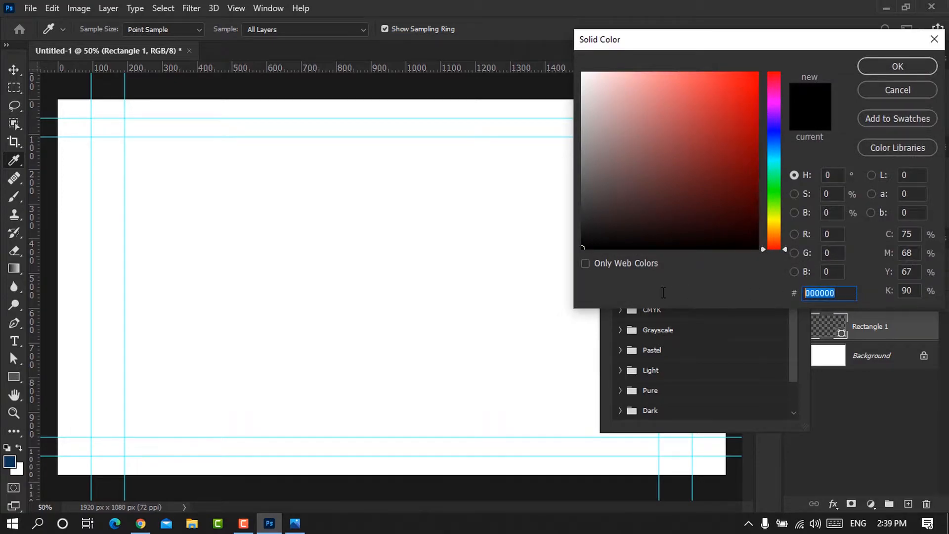
type("0c355")
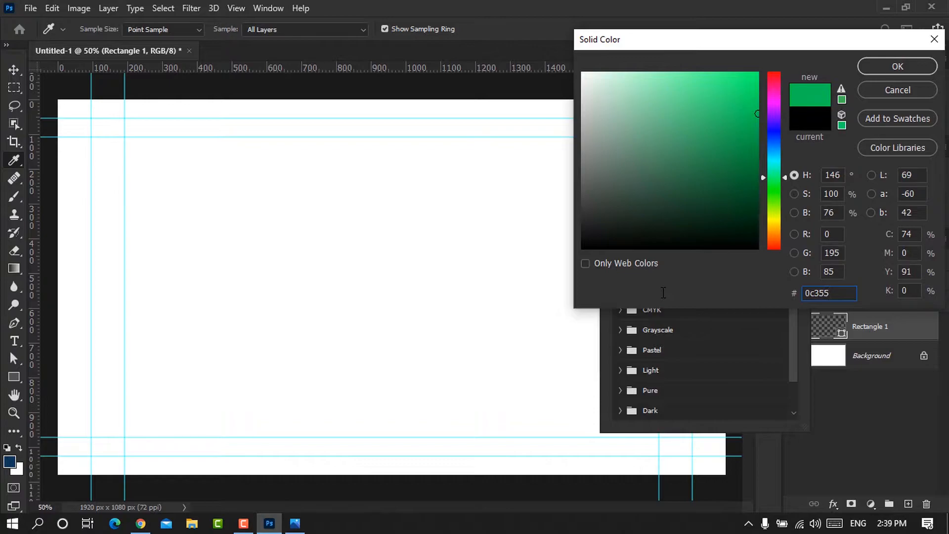
type("9")
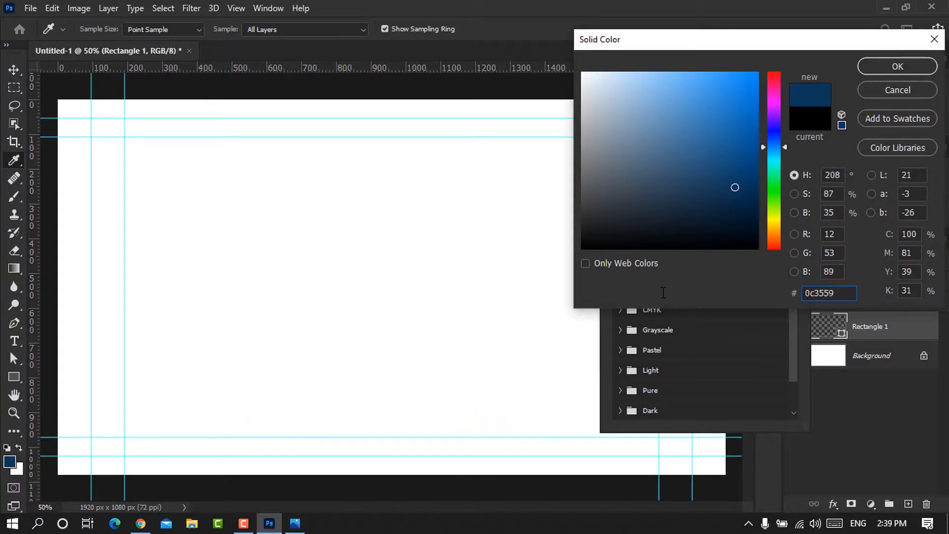
left_click(887, 68)
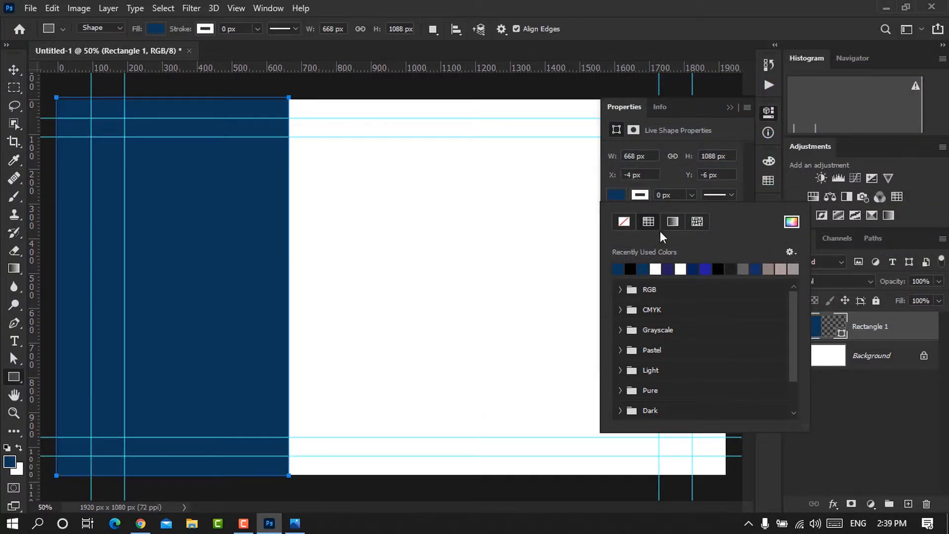
key("v")
left_click(728, 111)
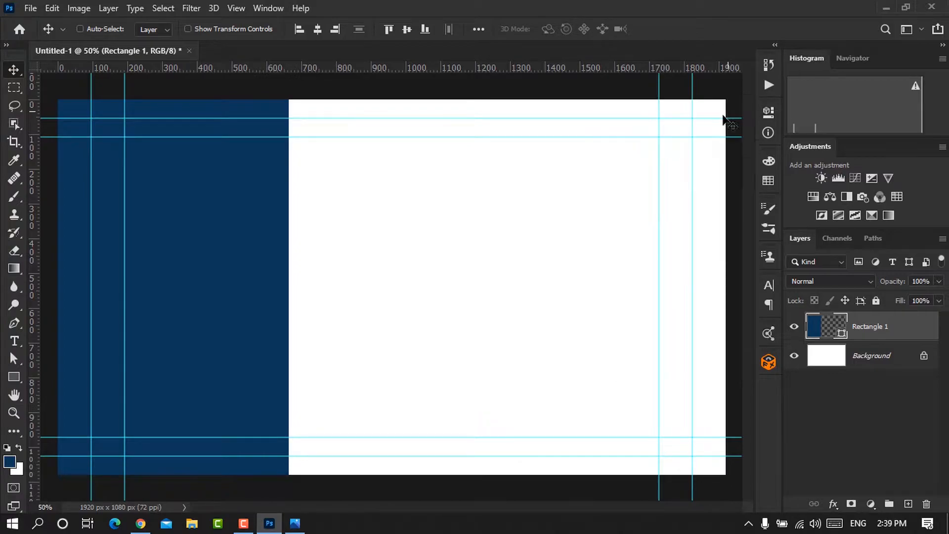
- Free Transform the blue rectangle so its left, top and bottom edges meet the canvas edges, about 664 × 1080 px
scroll(140, 139, "up", 3)
left_click_drag(140, 139, 398, 367)
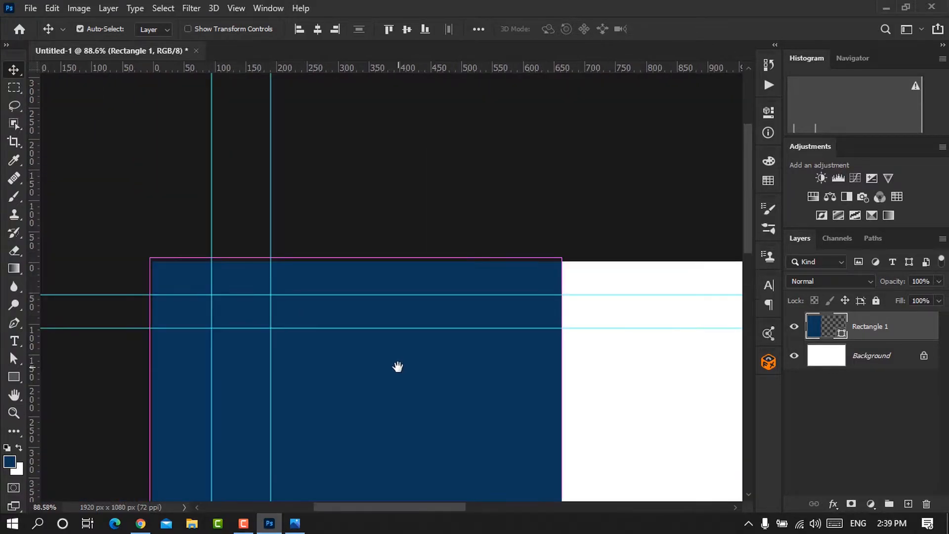
key("ctrl+t")
scroll(354, 259, "up", 4)
left_click_drag(355, 259, 354, 264)
left_click_drag(291, 328, 470, 127)
left_click_drag(288, 373, 284, 376)
scroll(409, 415, "down", 5)
scroll(280, 439, "up", 5)
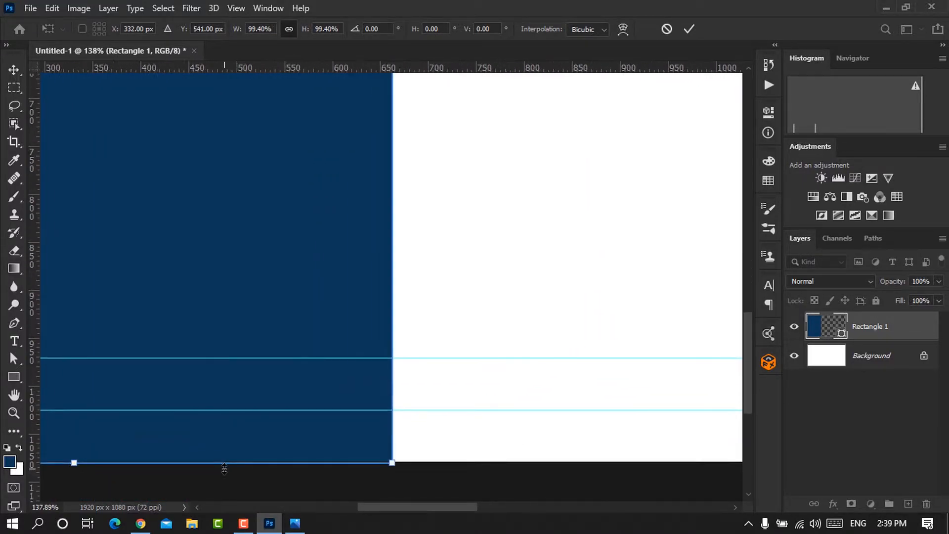
scroll(224, 469, "up", 3)
left_click_drag(120, 462, 121, 459)
key("ctrl+0")
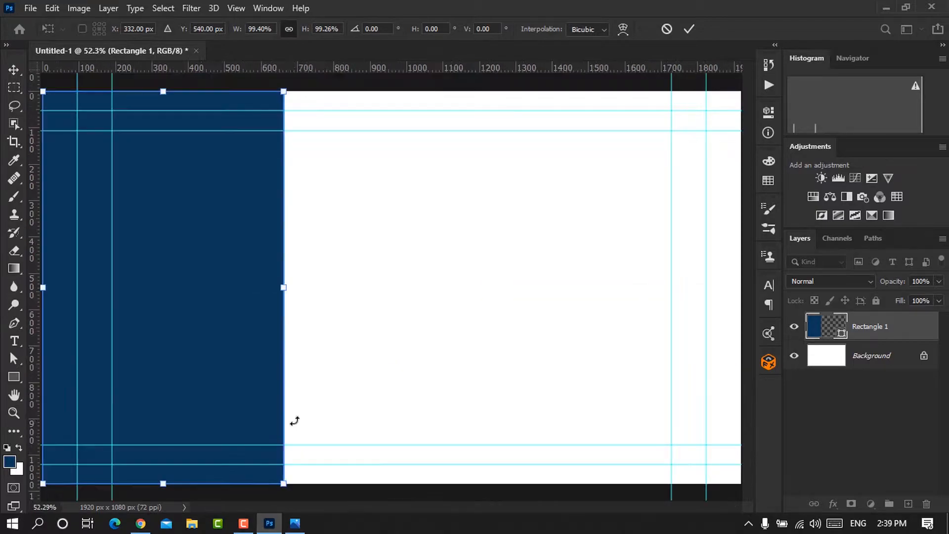
left_click(689, 30)
scroll(205, 275, "down", 1)
scroll(201, 275, "up", 1)
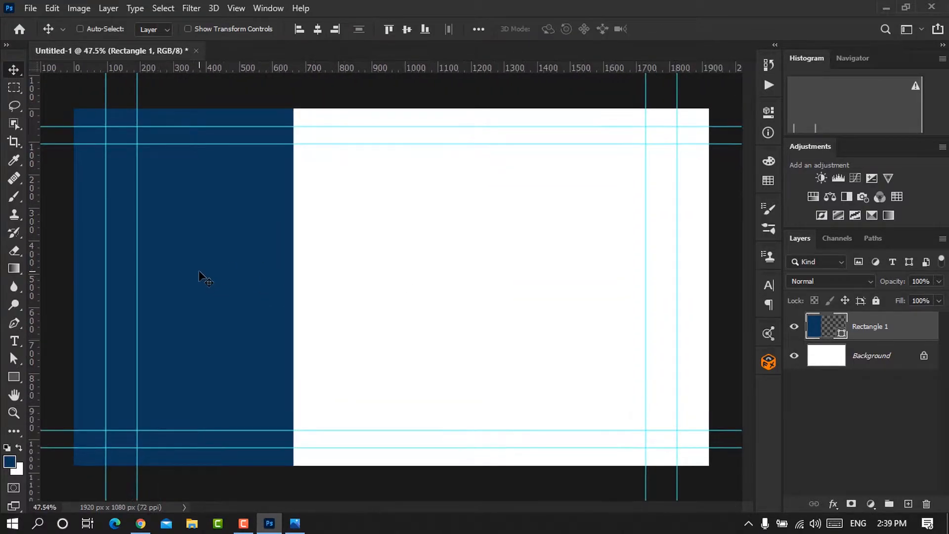
- Create a new rectangle shape 1920 px wide and 90 px high
left_click(13, 376)
left_click(459, 292)
type("1920")
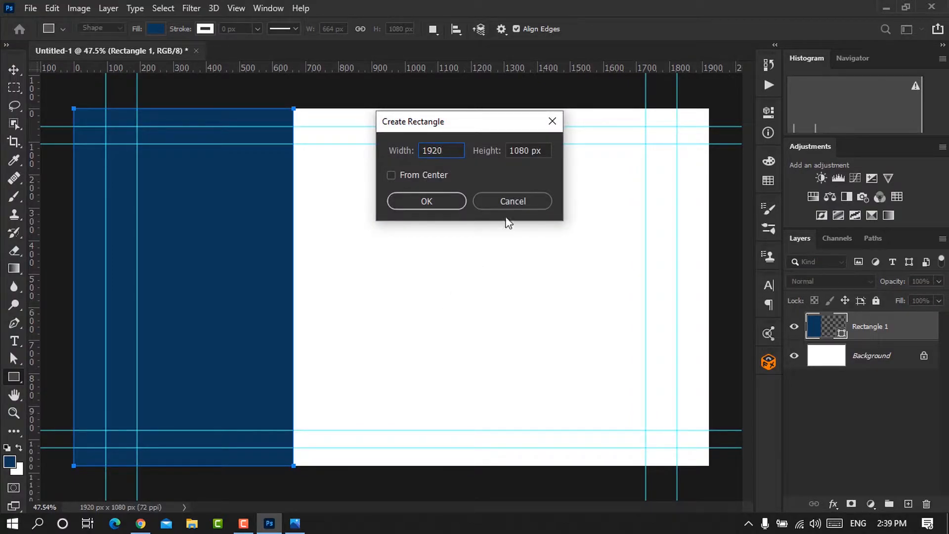
key("Tab")
type("90")
left_click(400, 198)
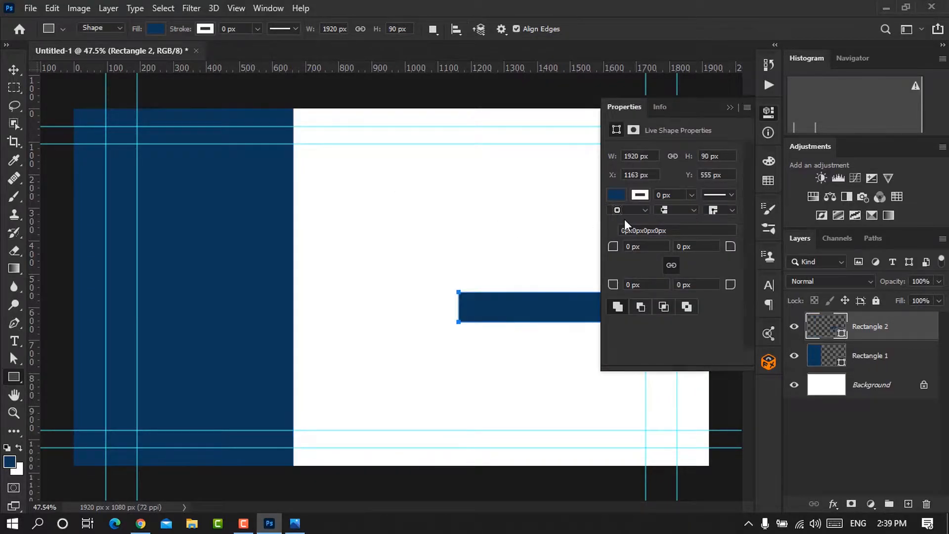
- Fill the 1920 × 90 px strip with black from the Grayscale swatches
left_click(618, 195)
left_click(620, 290)
left_click(621, 290)
left_click(621, 329)
left_click(721, 358)
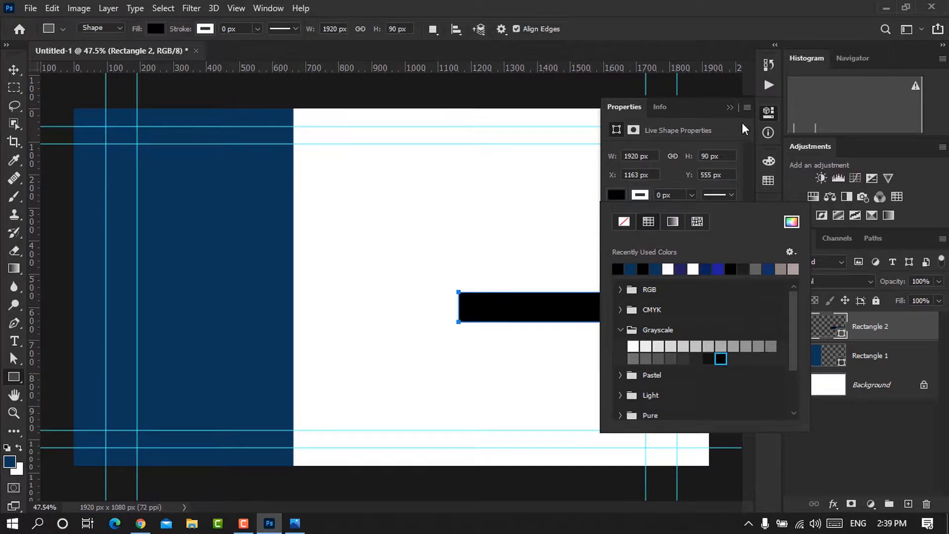
left_click(727, 119)
left_click(728, 108)
- Center the black strip horizontally and align it to the canvas's bottom edge, with alignment set to Canvas
key("v")
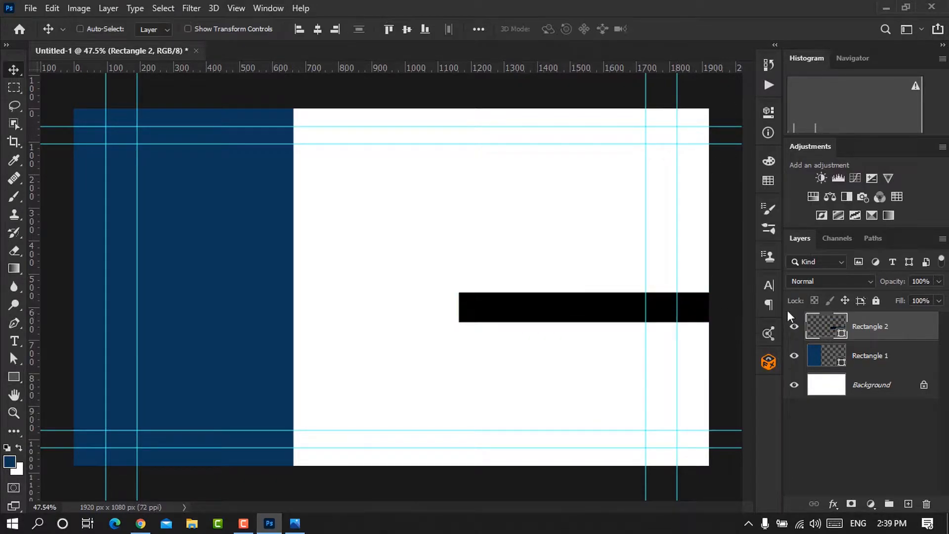
left_click(320, 28)
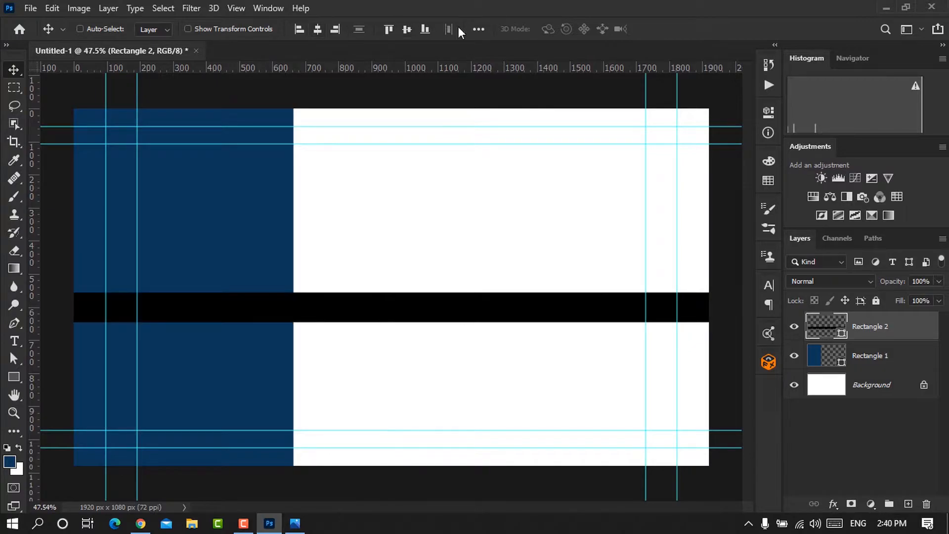
left_click(477, 30)
left_click(516, 155)
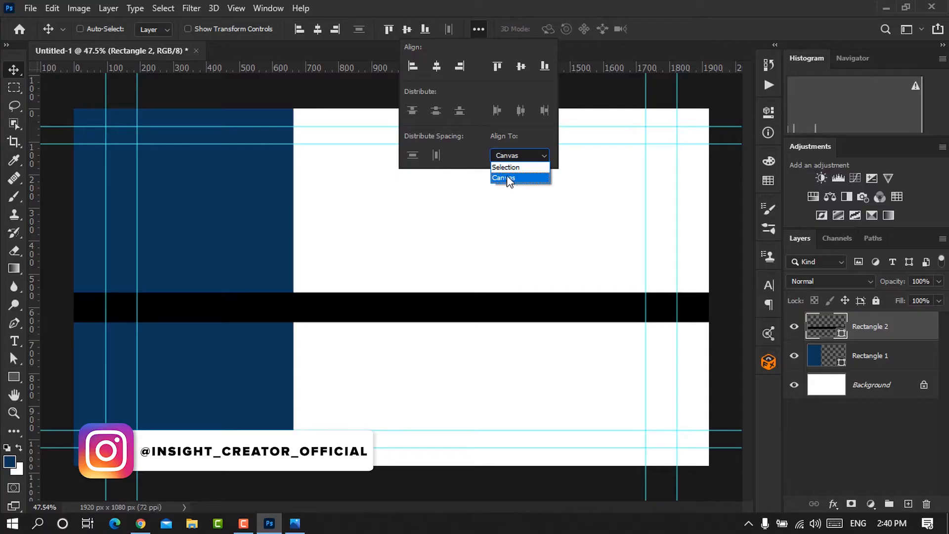
left_click(511, 178)
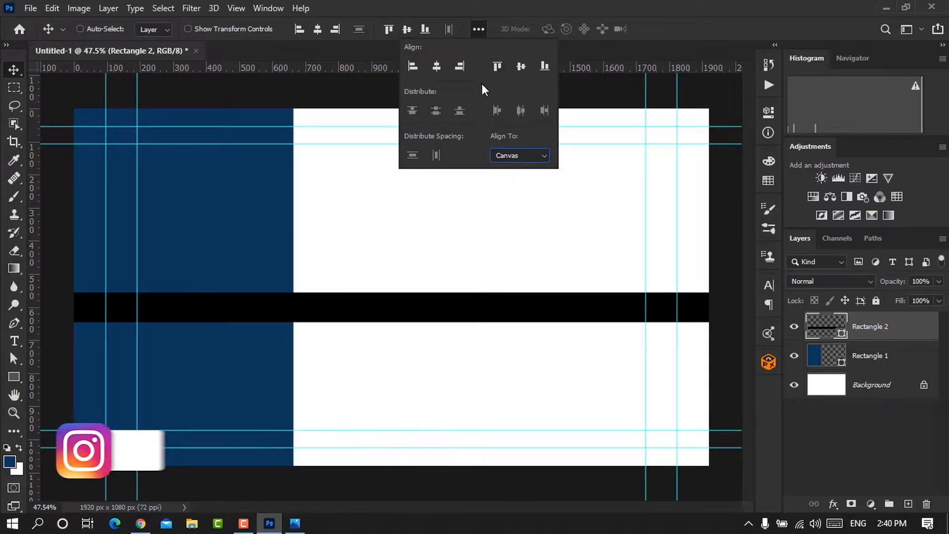
left_click(545, 66)
left_click(643, 28)
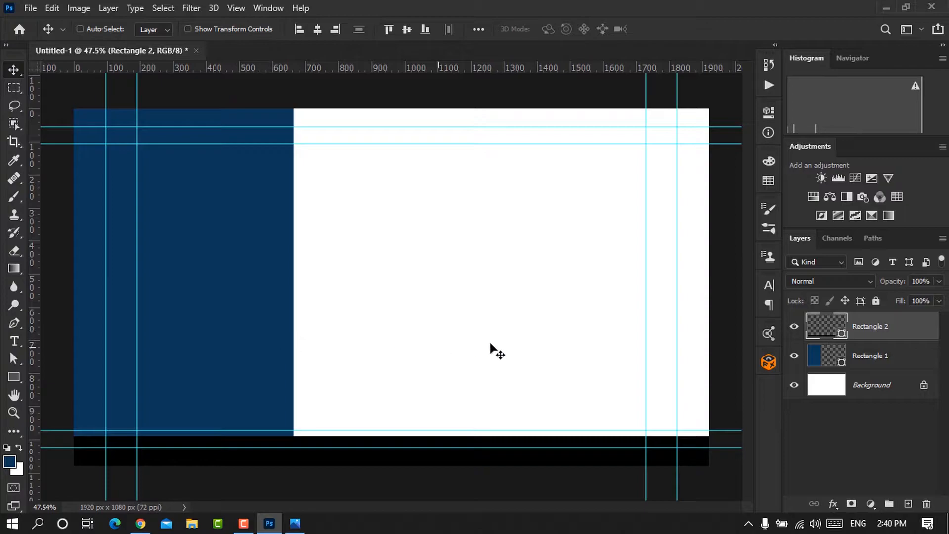
- Hide the black bottom strip's layer and create another rectangle shape of 1920 × 1080 px
left_click(801, 326)
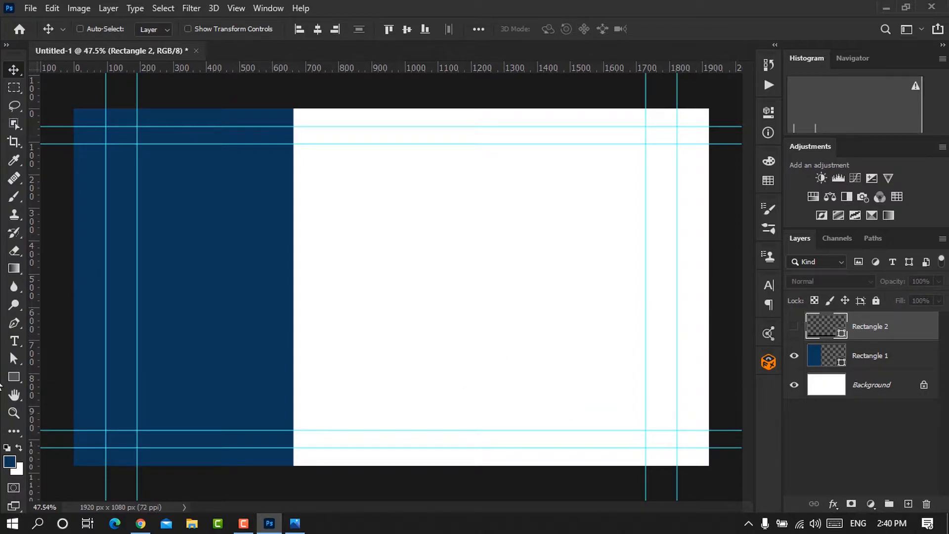
left_click(14, 376)
left_click(368, 217)
left_click_drag(535, 150, 519, 149)
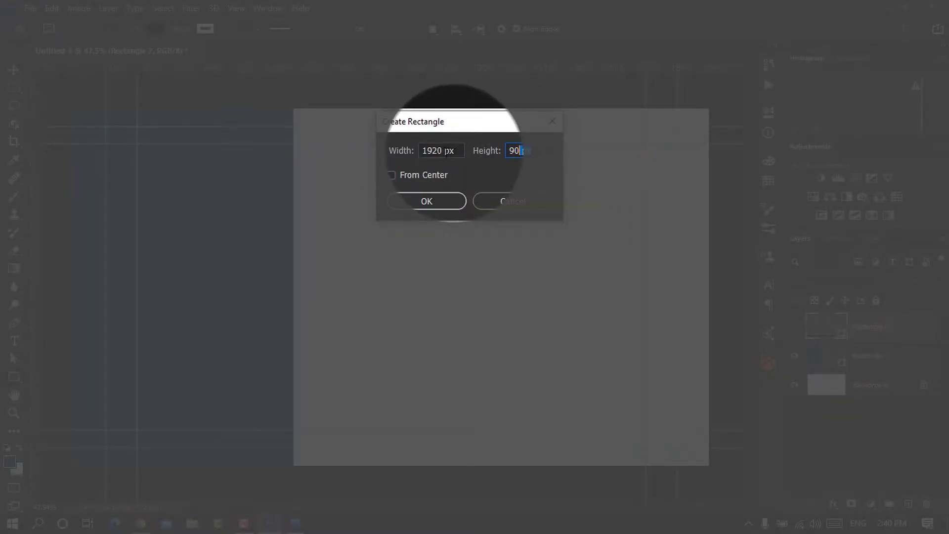
left_click(389, 152)
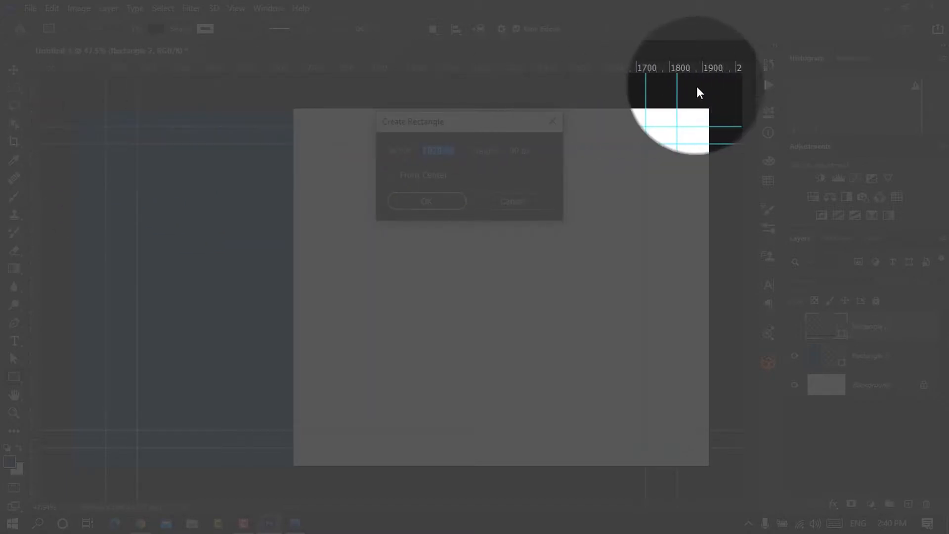
left_click(492, 151)
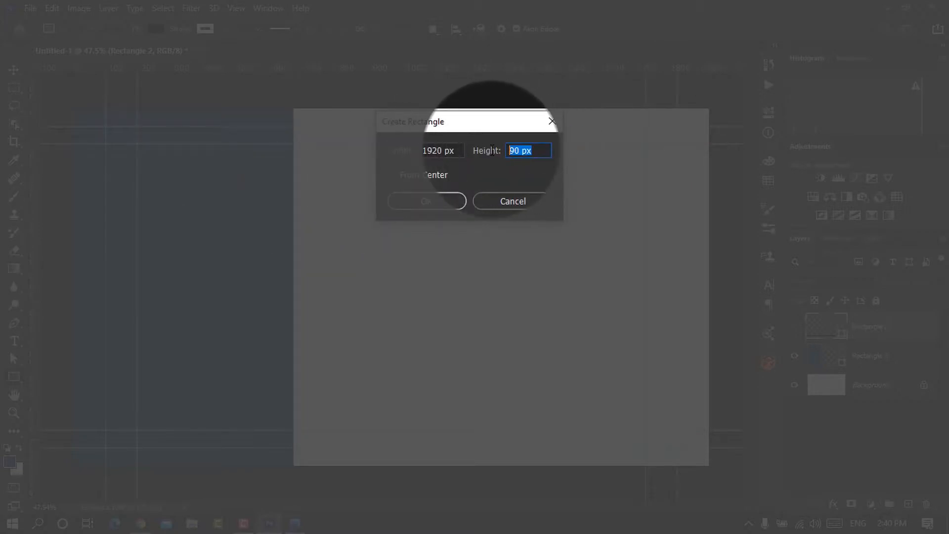
type("1080")
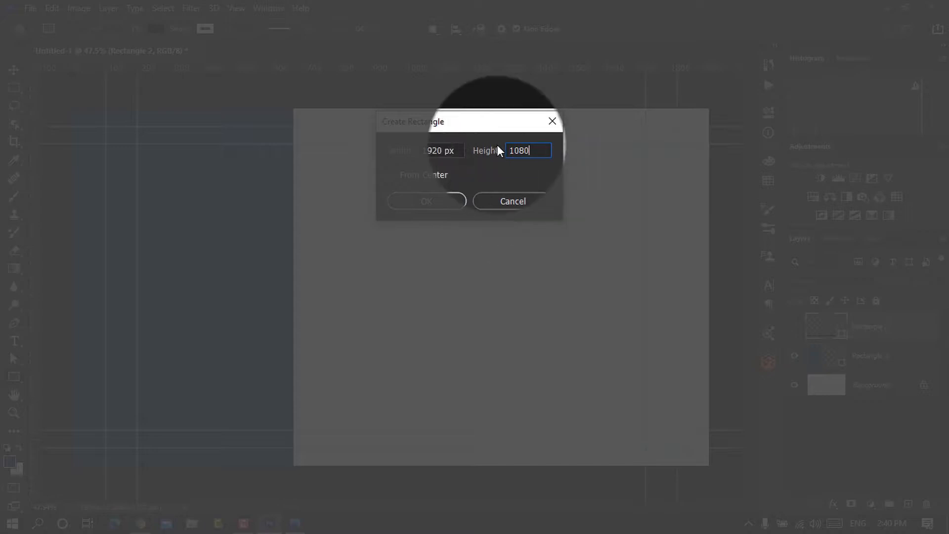
left_click(438, 200)
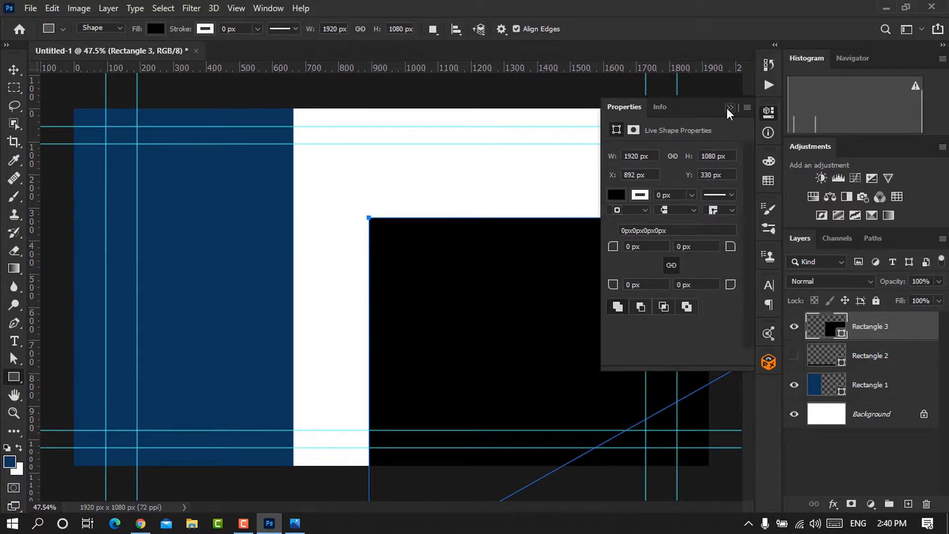
left_click(729, 108)
- Center the 1920 × 1080 px black rectangle horizontally and vertically on the canvas
left_click(9, 72)
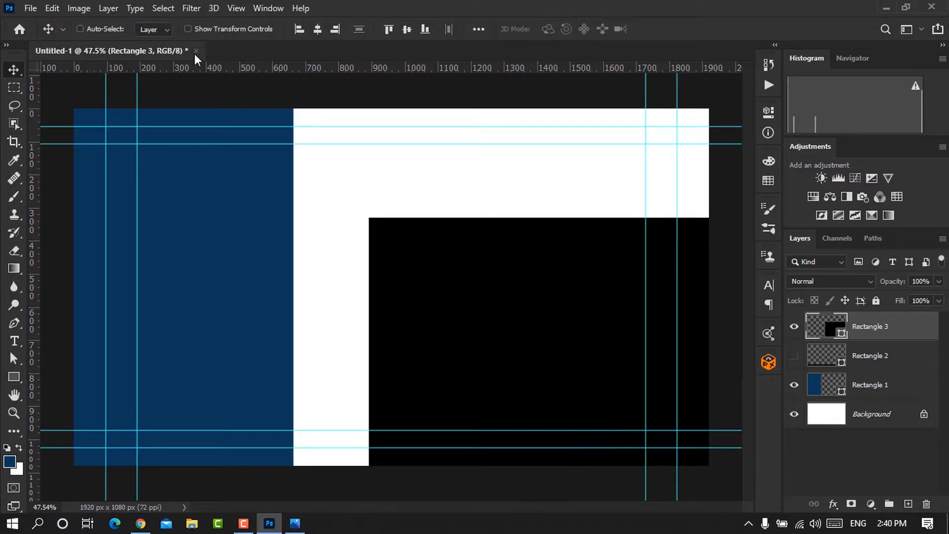
left_click(317, 29)
left_click(409, 29)
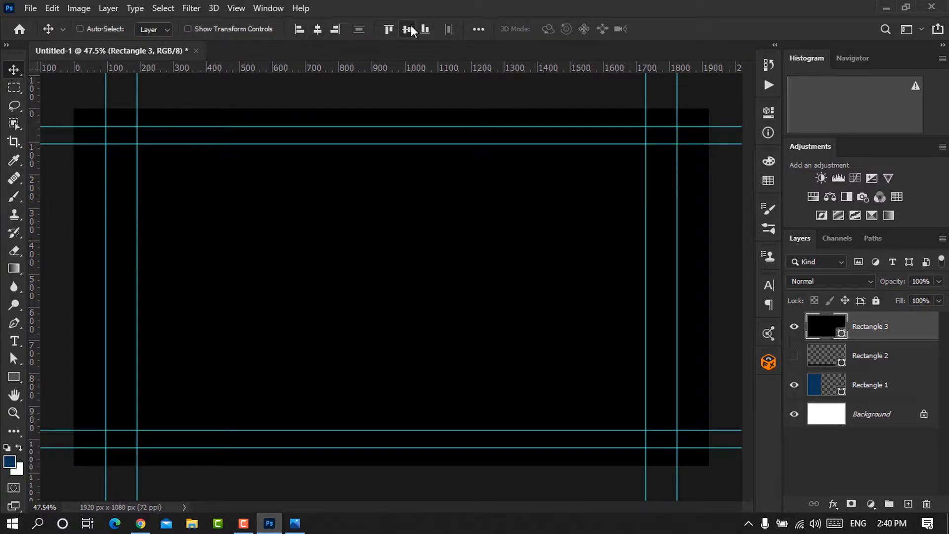
- Scale the large black rectangle down to about 725 px wide and place it at the canvas's left edge, its top on the second horizontal guide
key("ctrl+t")
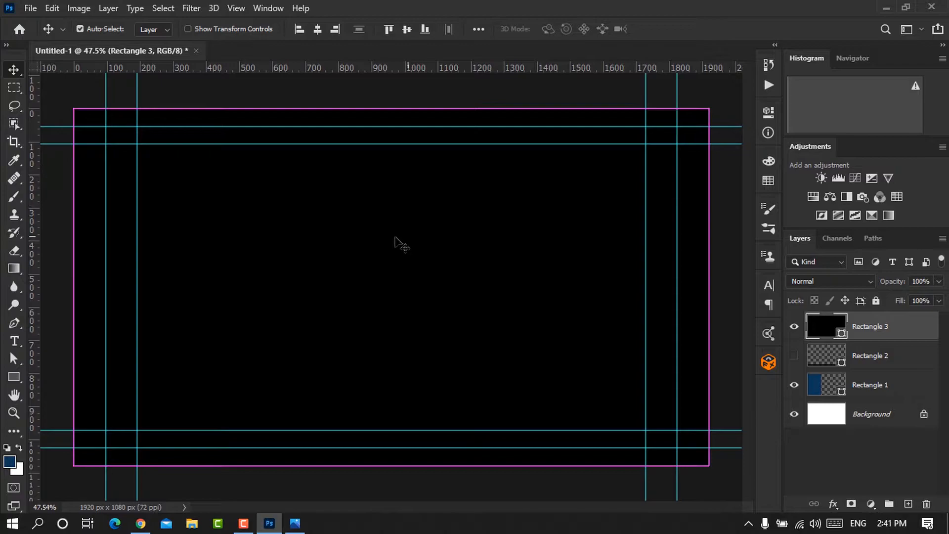
left_click_drag(708, 111, 509, 228)
left_click_drag(440, 272, 257, 197)
left_click(689, 30)
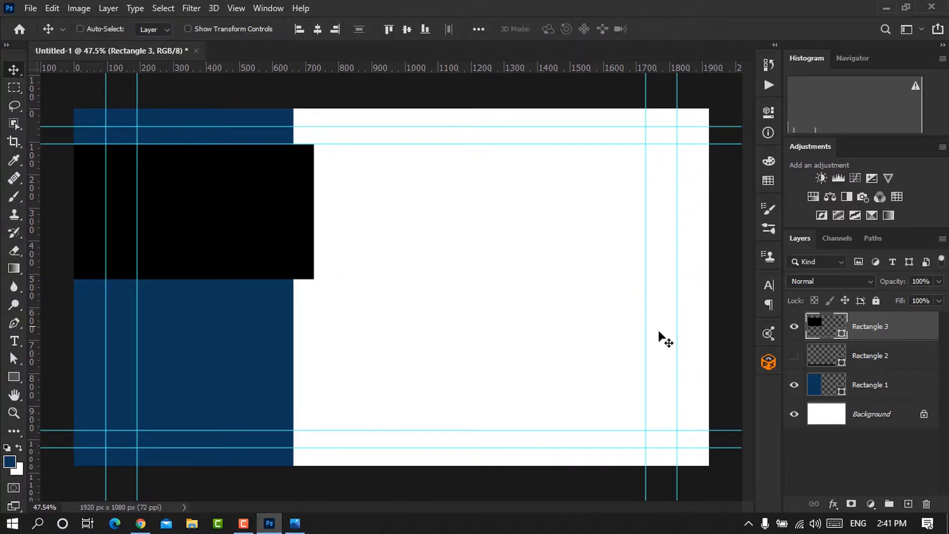
- Widen the dark blue panel to about 109.5% so its right edge lines up with the black frame's right edge
left_click(871, 391)
key("ctrl+t")
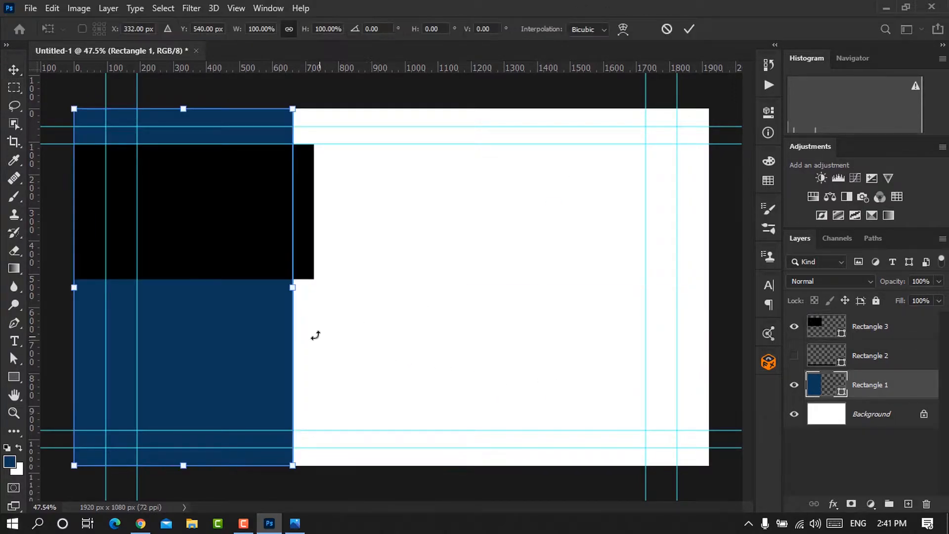
left_click_drag(295, 294, 314, 292)
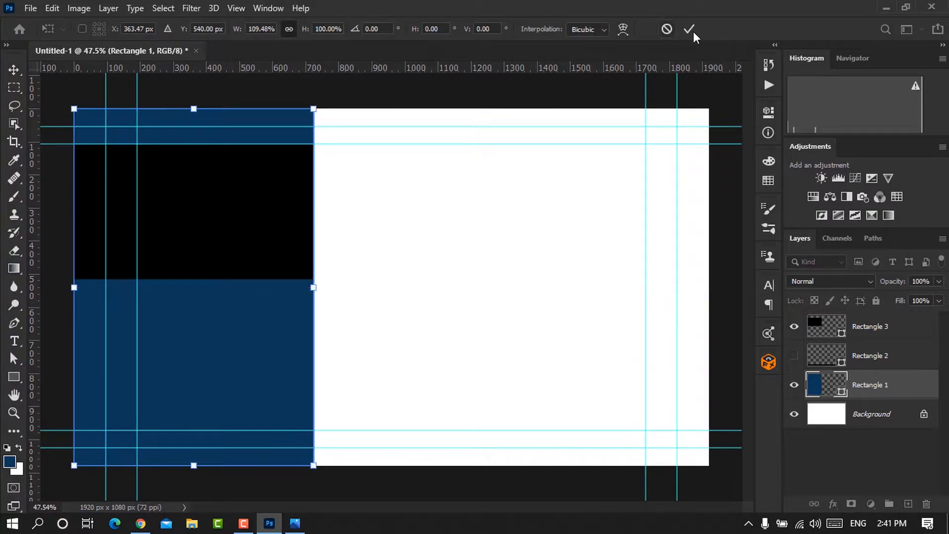
left_click(688, 30)
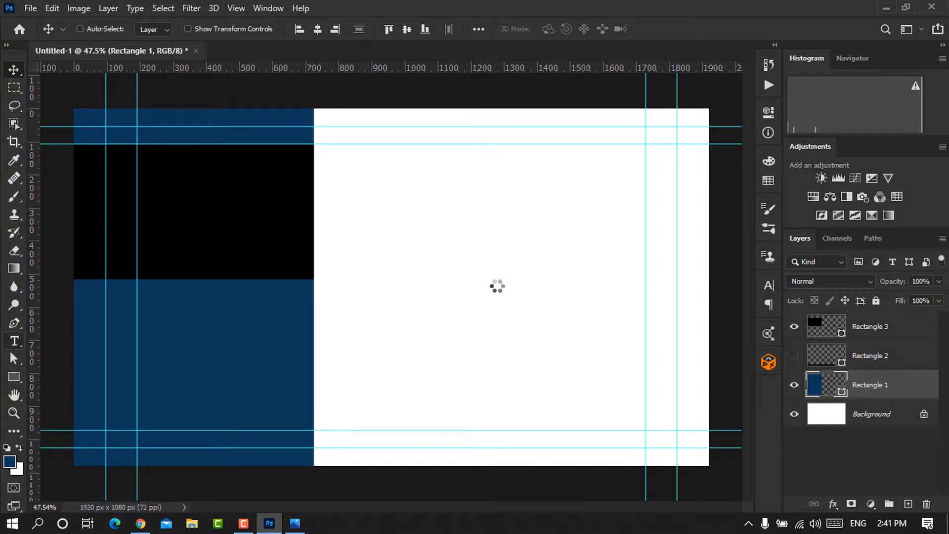
- Add the text FOLLOW US ON in the white area of the canvas, using the ZonaPro-Black font at 72 pt
left_click(483, 282)
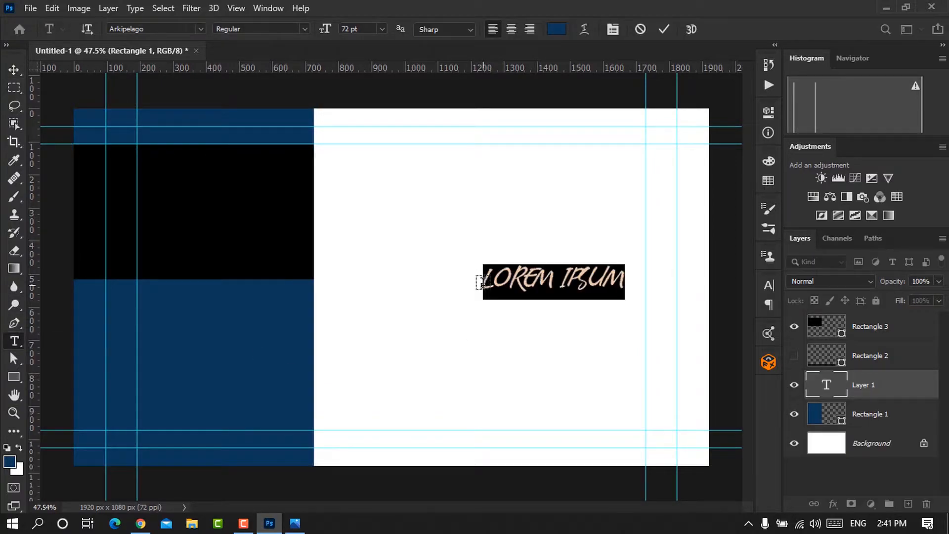
left_click(201, 30)
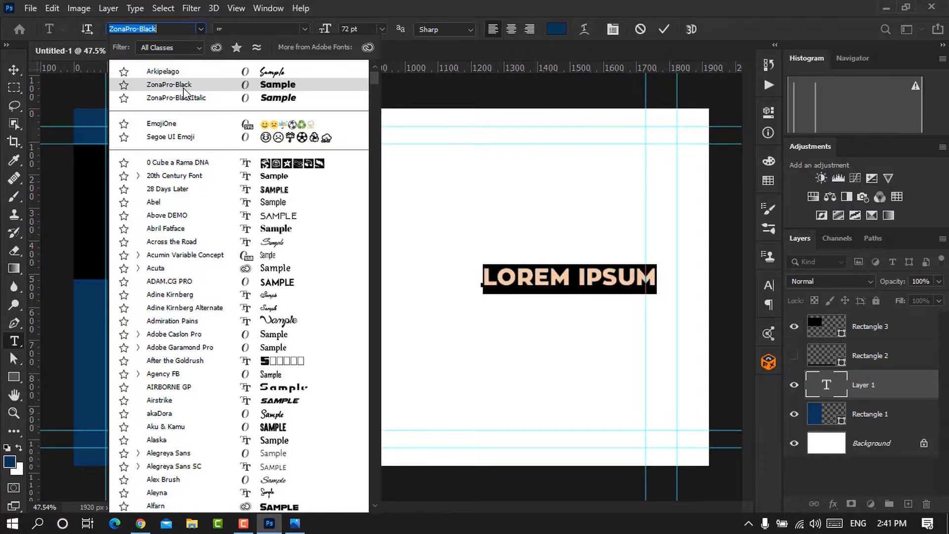
left_click(184, 91)
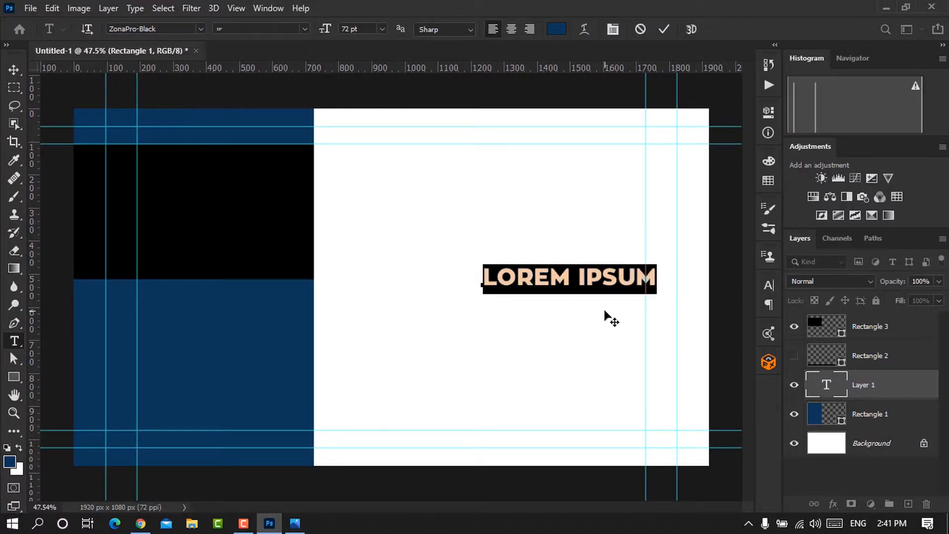
type("FOLLOW US ON")
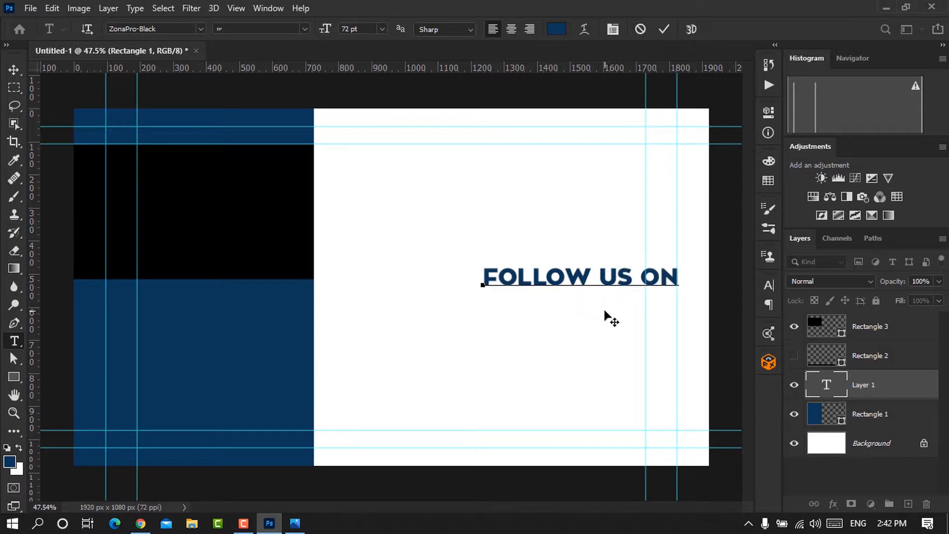
- Recolor the FOLLOW US ON text white and place it on the blue panel just below the black frame
scroll(662, 34, "down", 1)
key("ctrl+a")
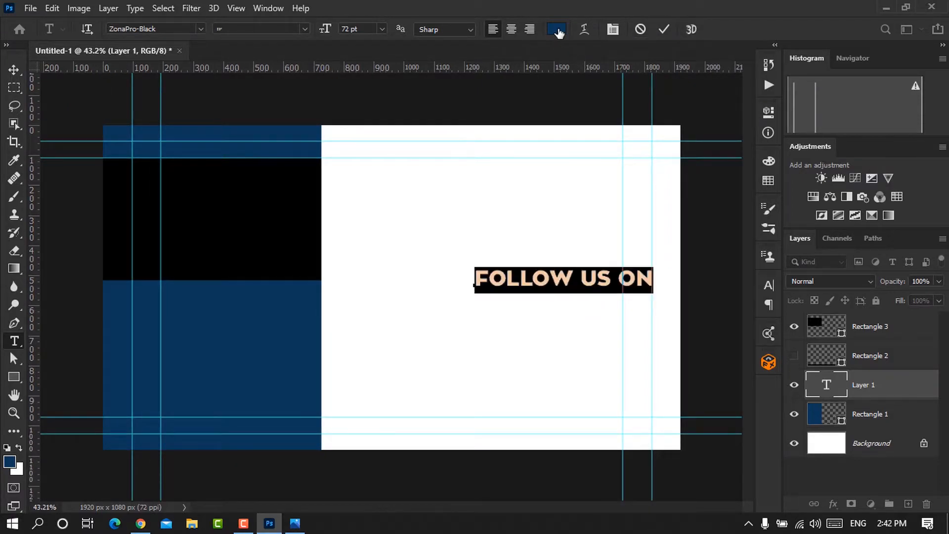
left_click(557, 30)
left_click(595, 102)
left_click(853, 70)
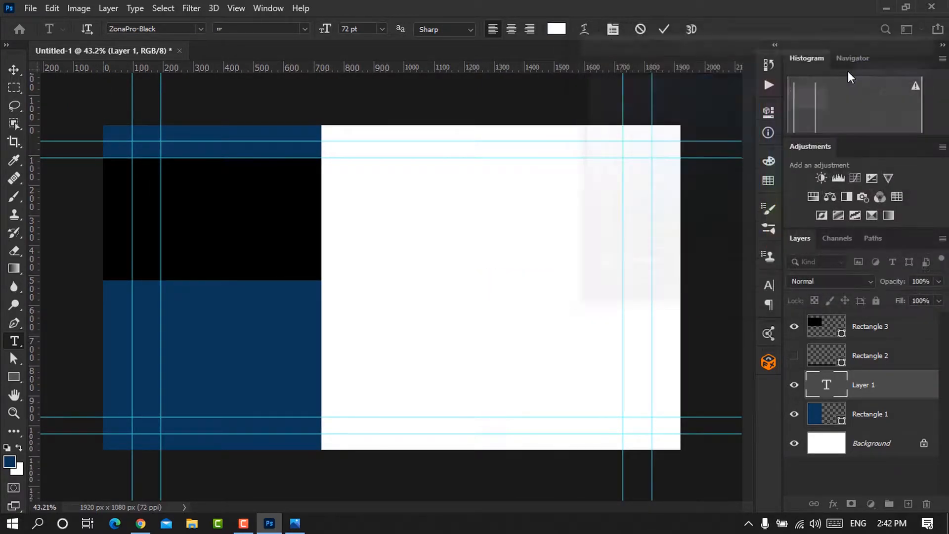
left_click(662, 29)
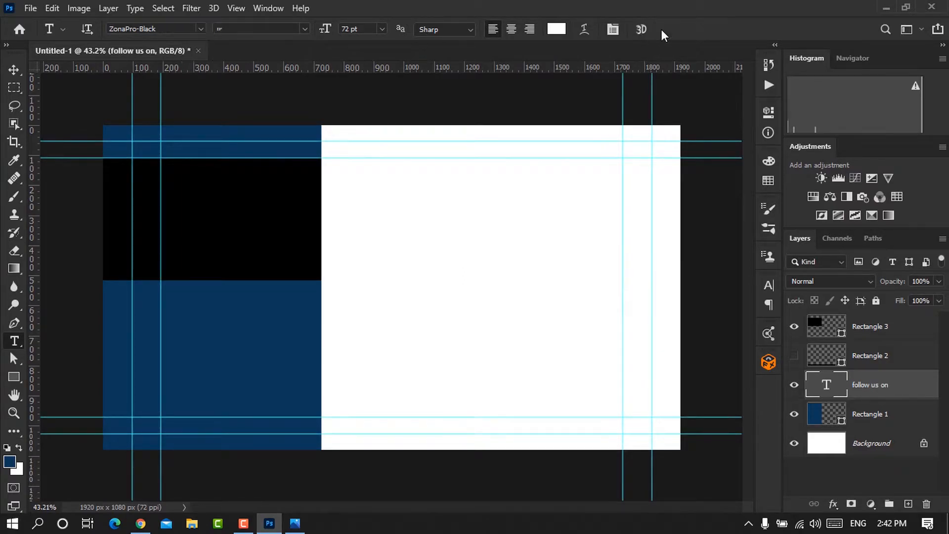
key("v")
left_click_drag(500, 322, 200, 333)
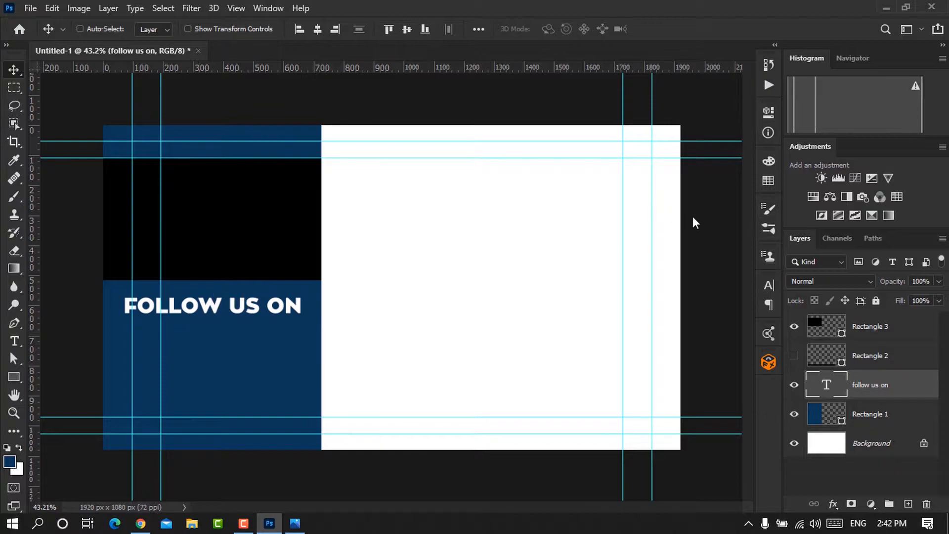
left_click(768, 286)
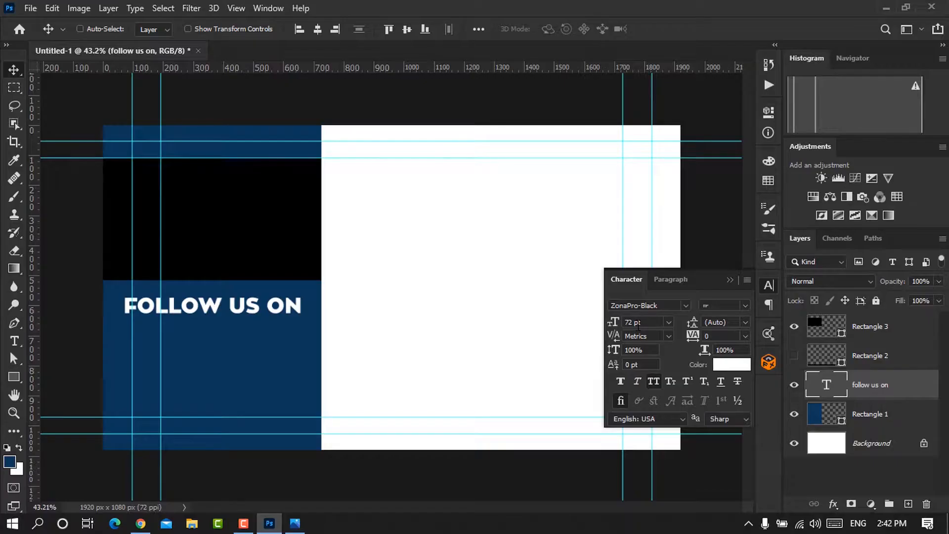
left_click(730, 280)
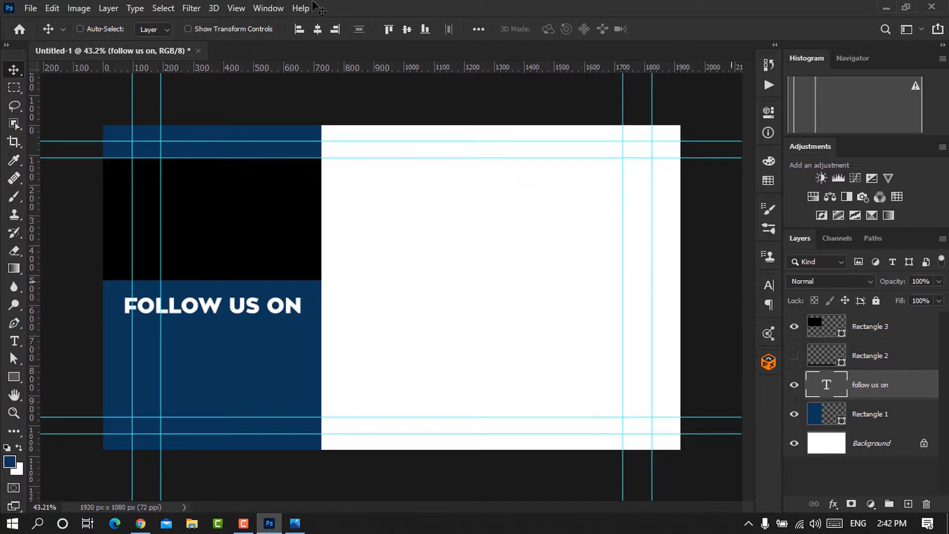
left_click(267, 9)
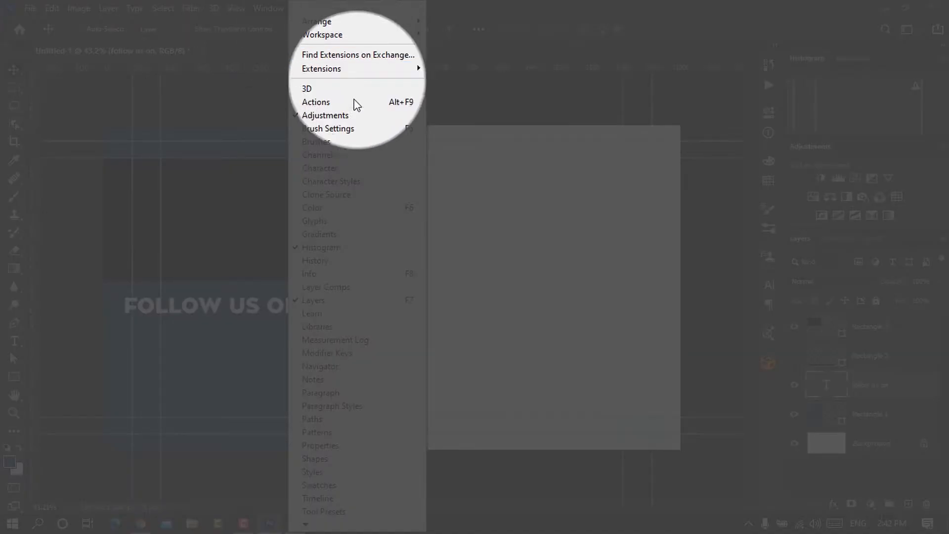
left_click(334, 168)
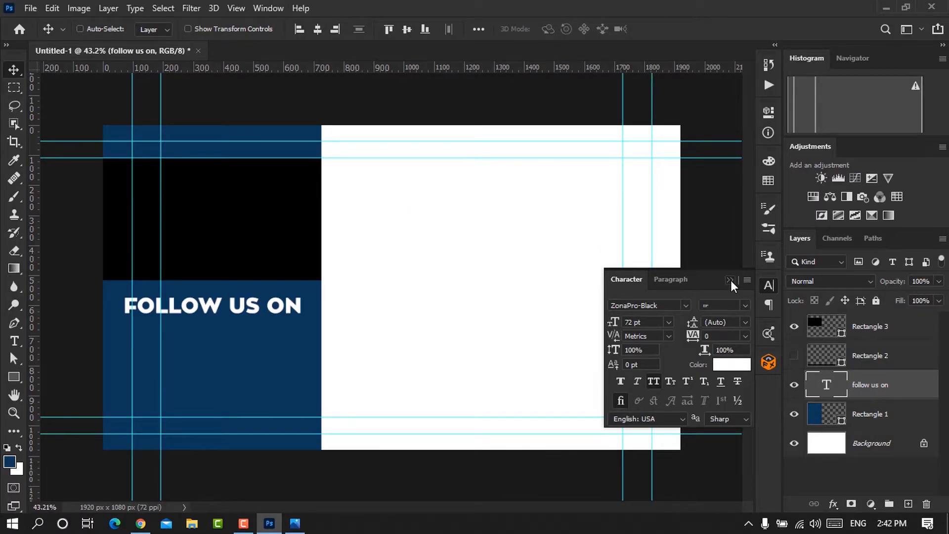
left_click(730, 280)
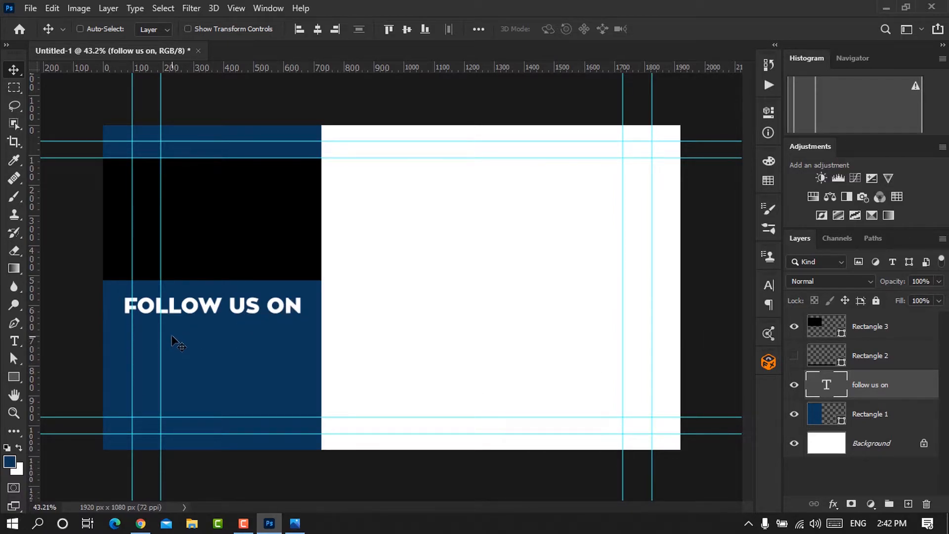
left_click(243, 523)
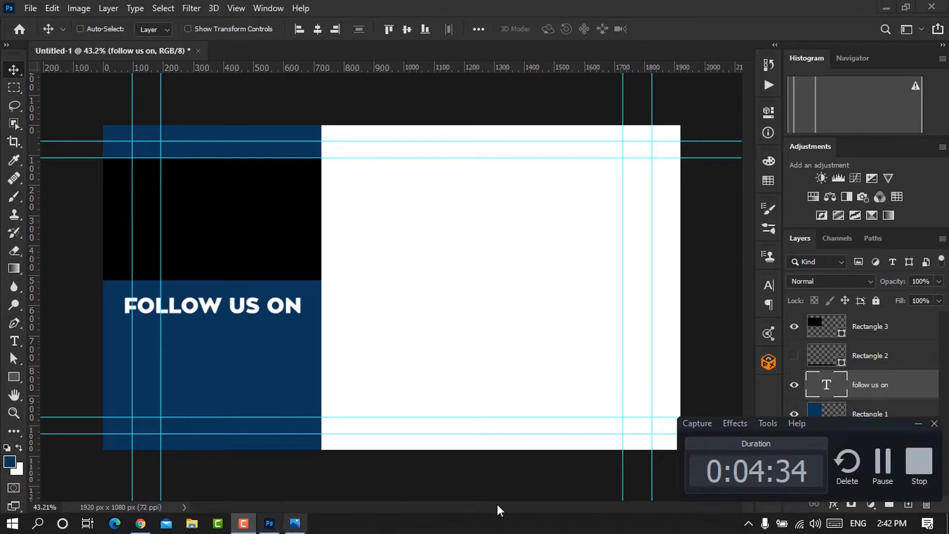
left_click(884, 461)
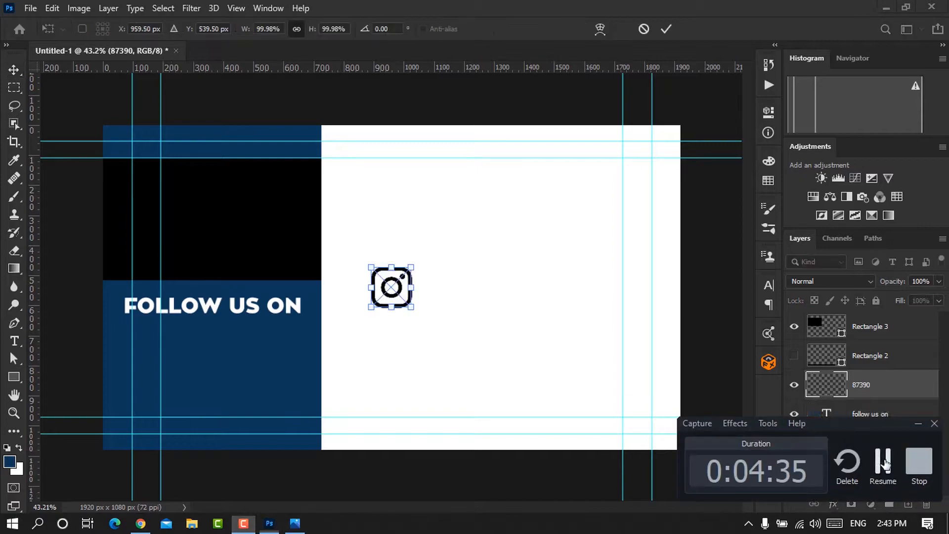
left_click(883, 462)
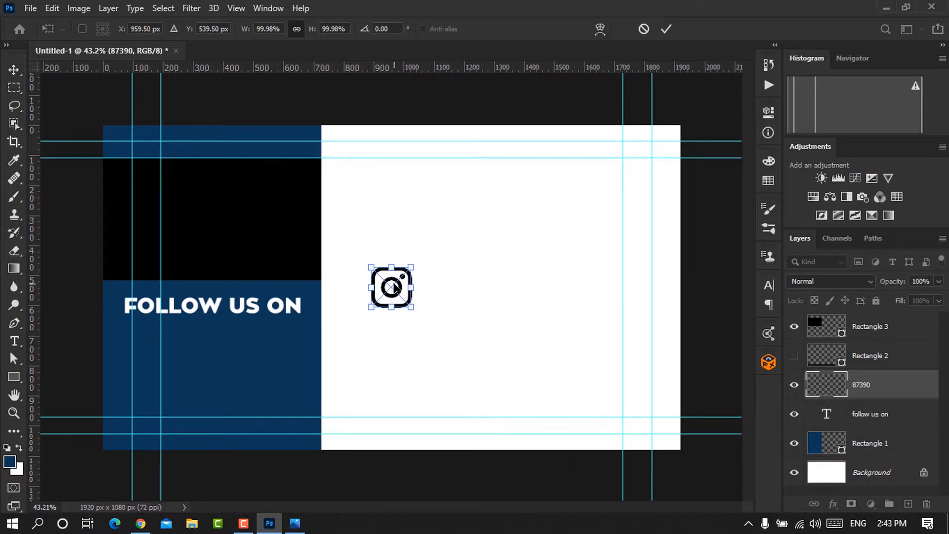
- Scale the placed Instagram icon to about 69% and place it below FOLLOW US ON, aligned with the text's left edge
left_click_drag(391, 286, 161, 359)
left_click_drag(145, 346, 146, 347)
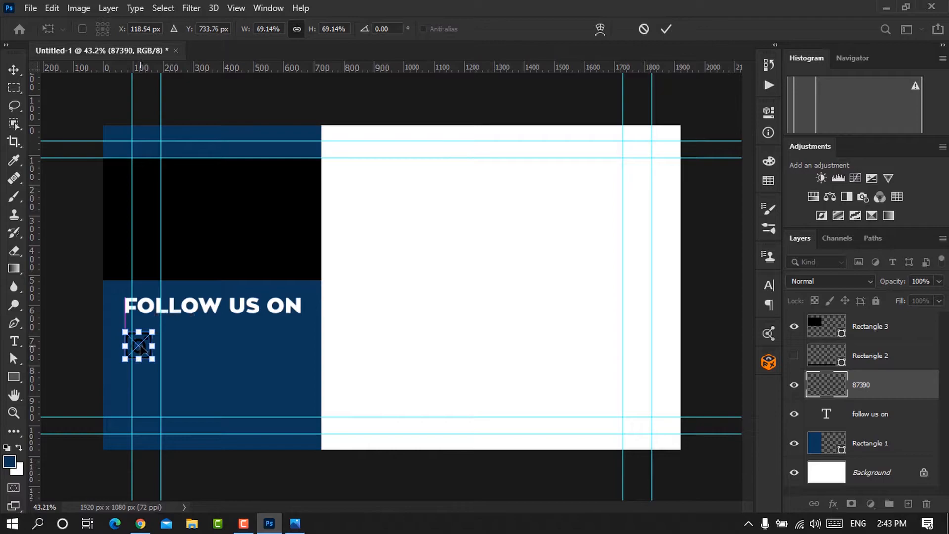
left_click(666, 29)
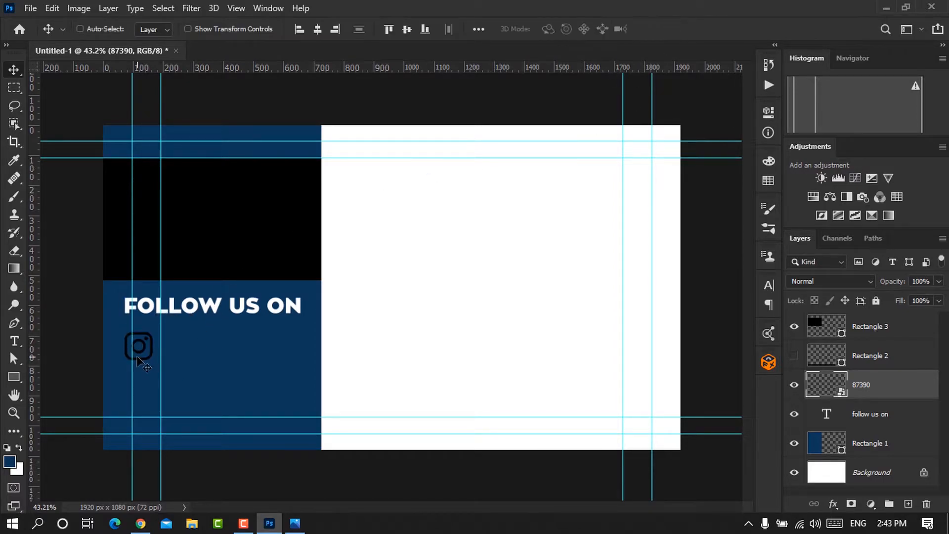
- Invert the black Instagram icon to white
scroll(138, 357, "up", 4)
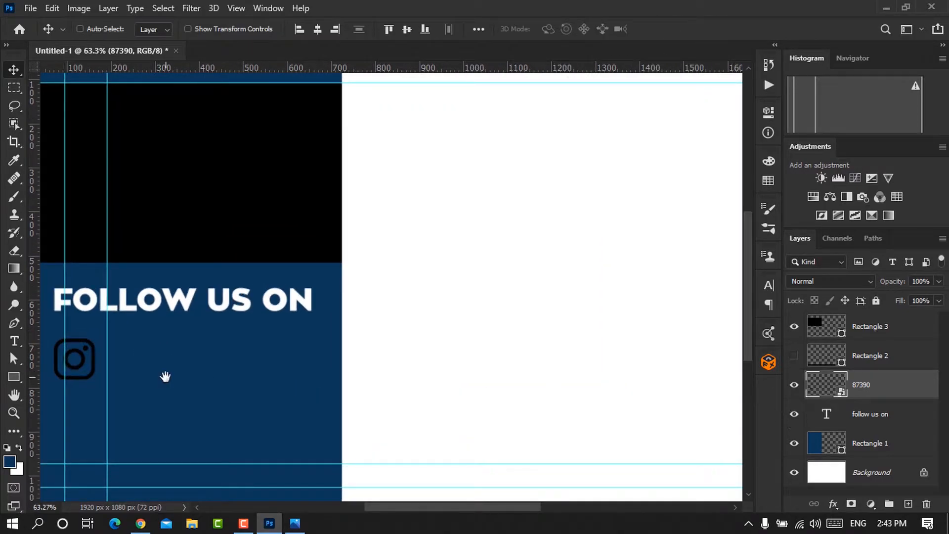
left_click_drag(165, 377, 346, 366)
key("ctrl+i")
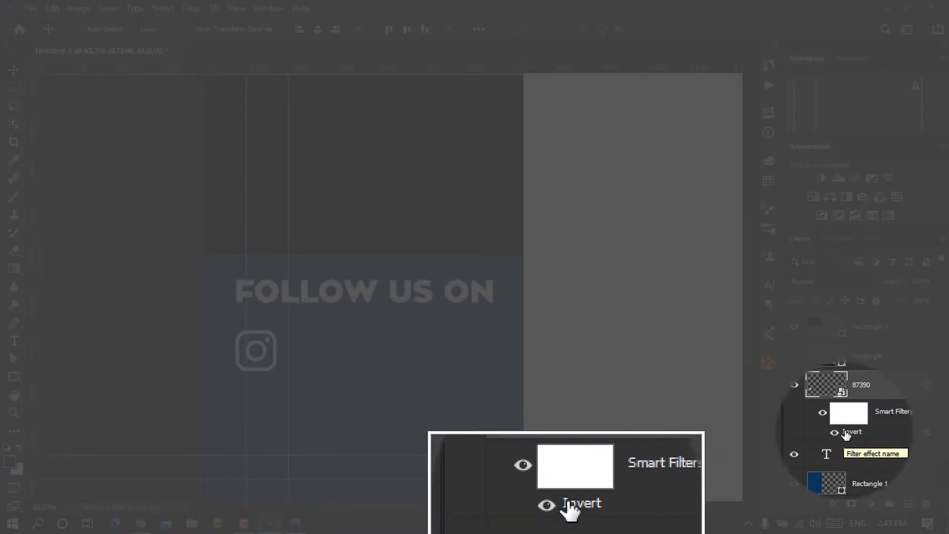
scroll(256, 355, "down", 2)
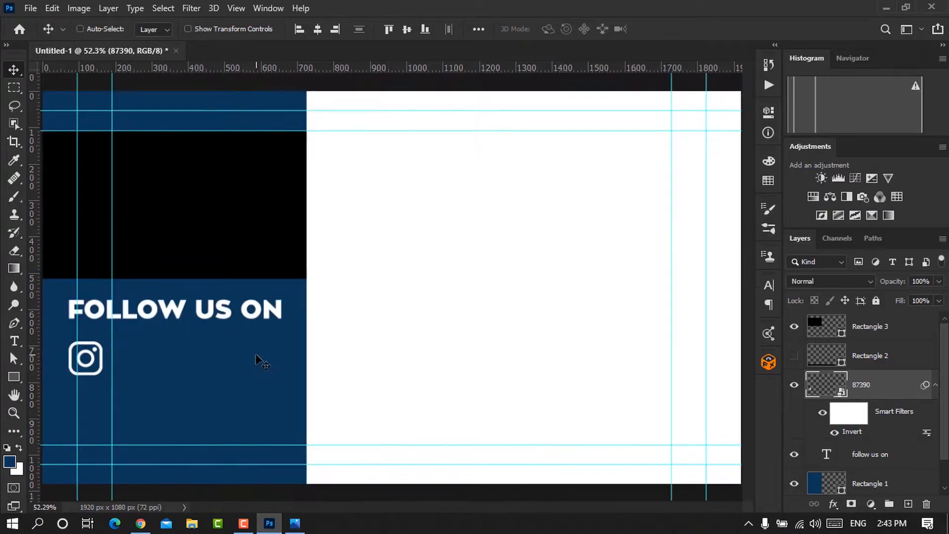
scroll(95, 374, "up", 1)
left_click(14, 341)
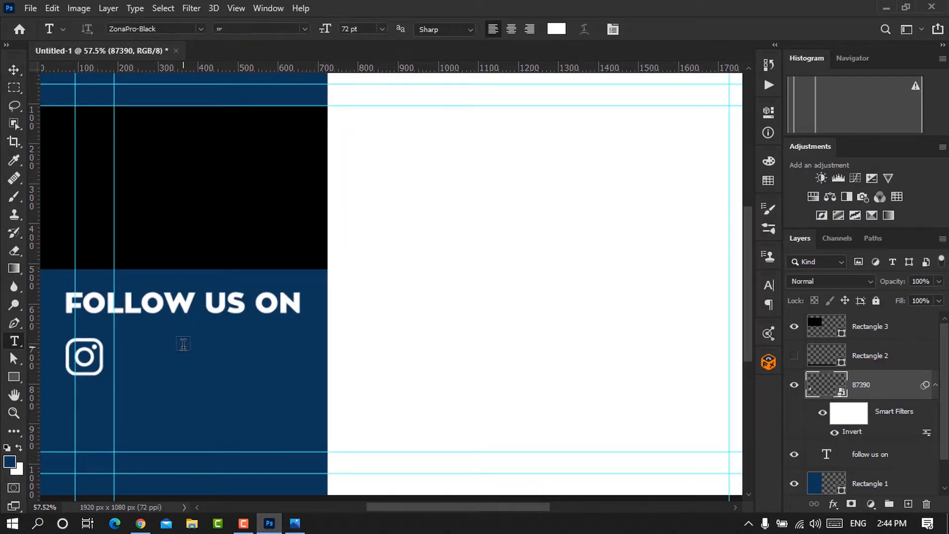
left_click(182, 346)
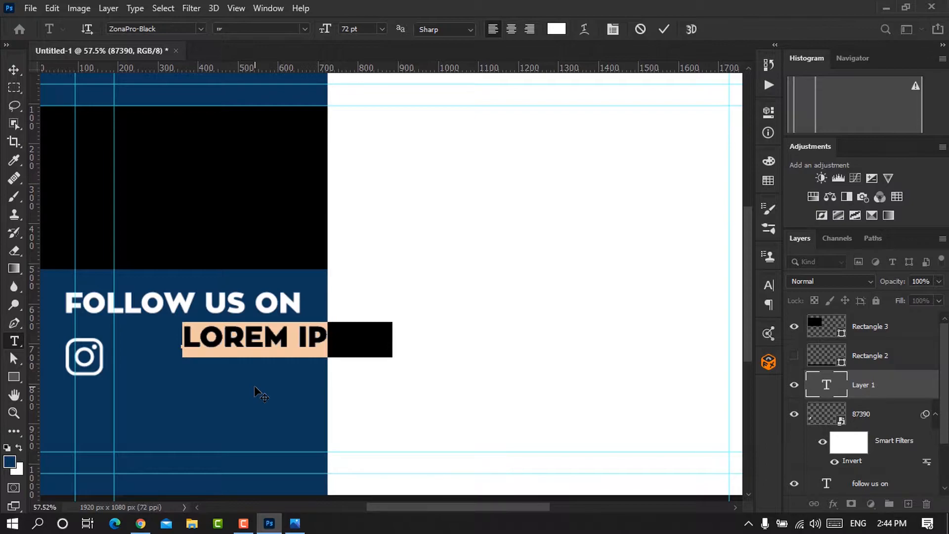
type("@")
type("insight")
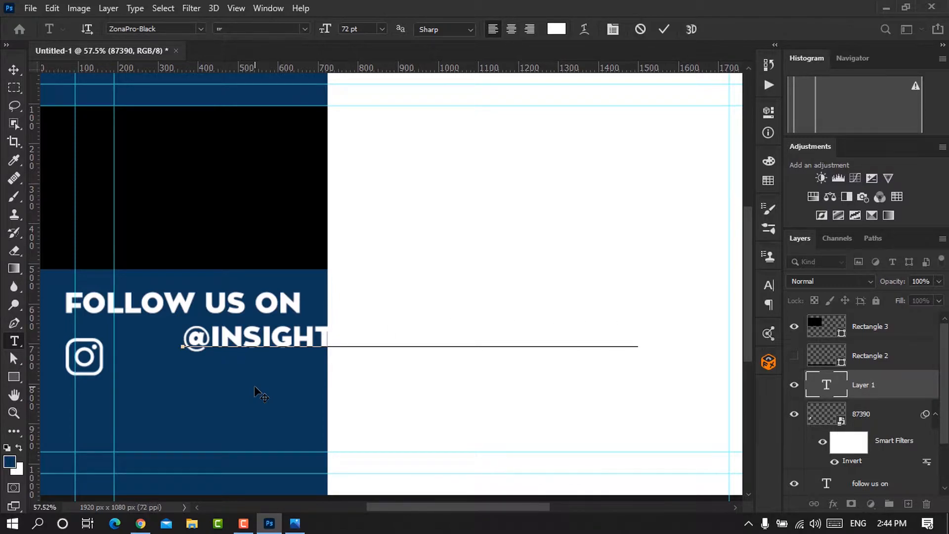
key("ctrl+a")
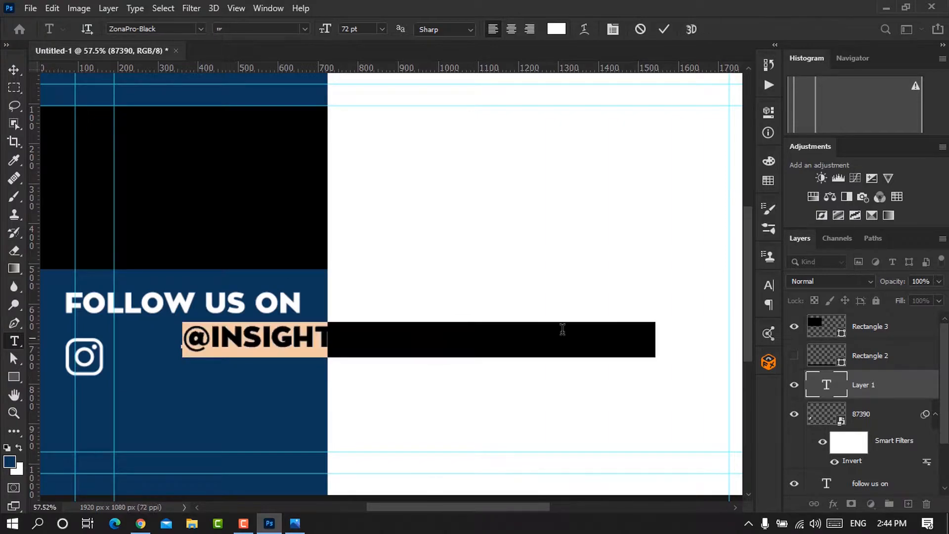
left_click(769, 285)
left_click_drag(613, 323, 595, 329)
left_click(729, 279)
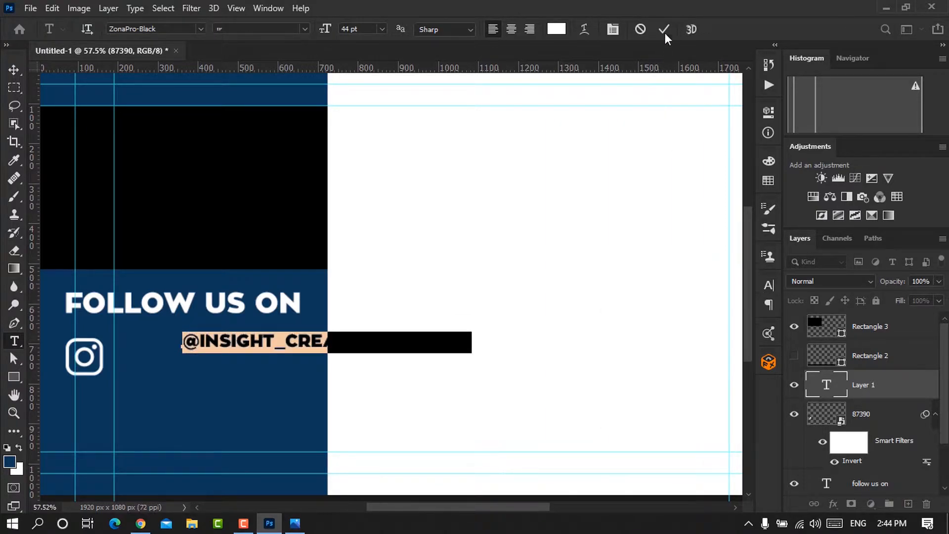
left_click(664, 29)
key("v")
left_click_drag(315, 345, 168, 361)
left_click_drag(203, 399, 342, 405)
left_click(767, 285)
left_click_drag(617, 326, 609, 325)
left_click(735, 281)
left_click_drag(319, 367, 364, 366)
- Scale the Instagram icon down slightly, keeping its left edge aligned with the FOLLOW US ON text
left_click(879, 420)
key("ctrl+t")
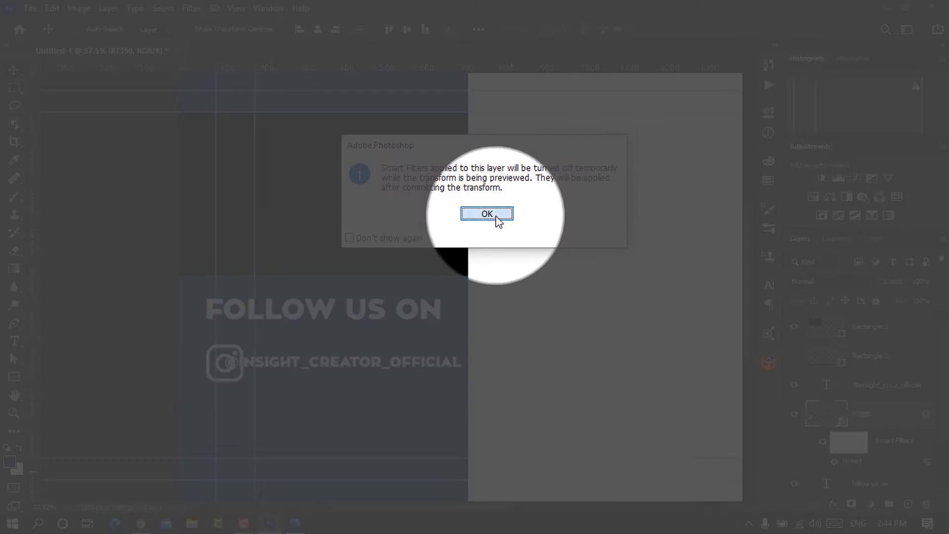
left_click(487, 214)
left_click_drag(243, 382, 220, 372)
left_click(665, 28)
left_click(872, 388)
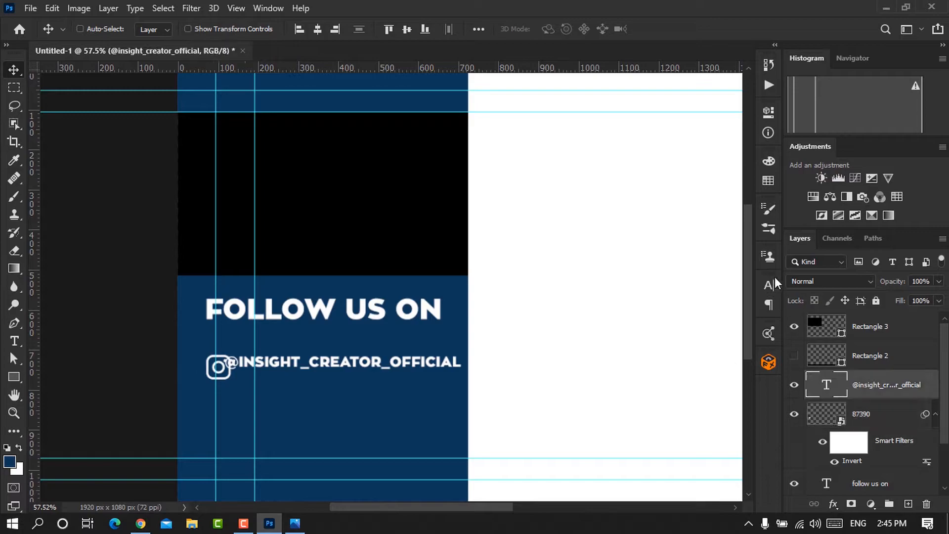
left_click(769, 285)
left_click_drag(619, 322, 614, 324)
left_click(730, 280)
left_click_drag(407, 374, 416, 377)
- Widen the dark blue panel to extend about 30 px past the black frame's right edge
scroll(364, 388, "down", 3)
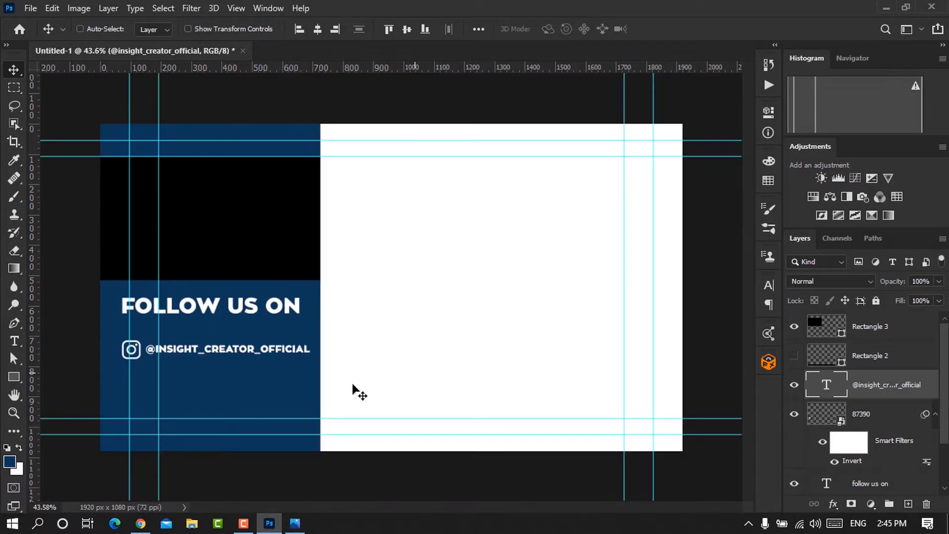
scroll(186, 414, "up", 2)
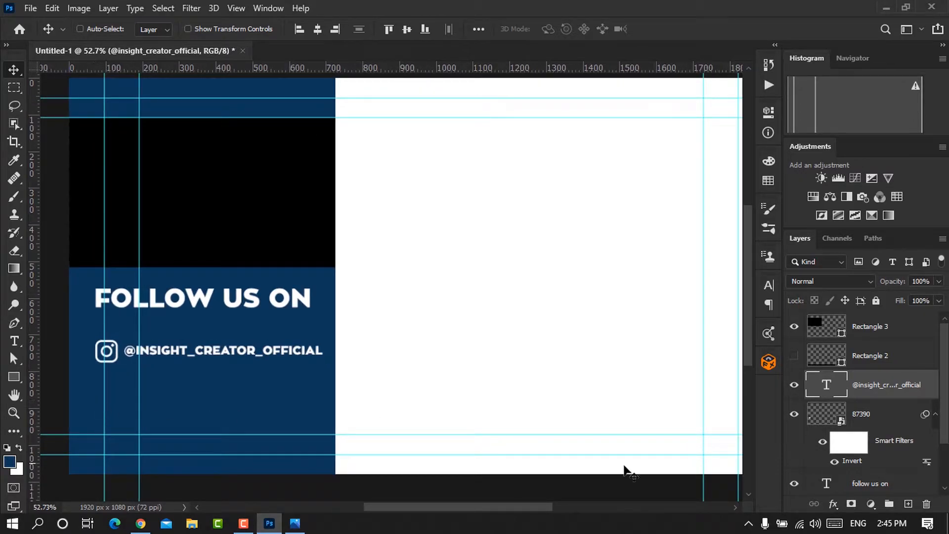
left_click(173, 393, "ctrl")
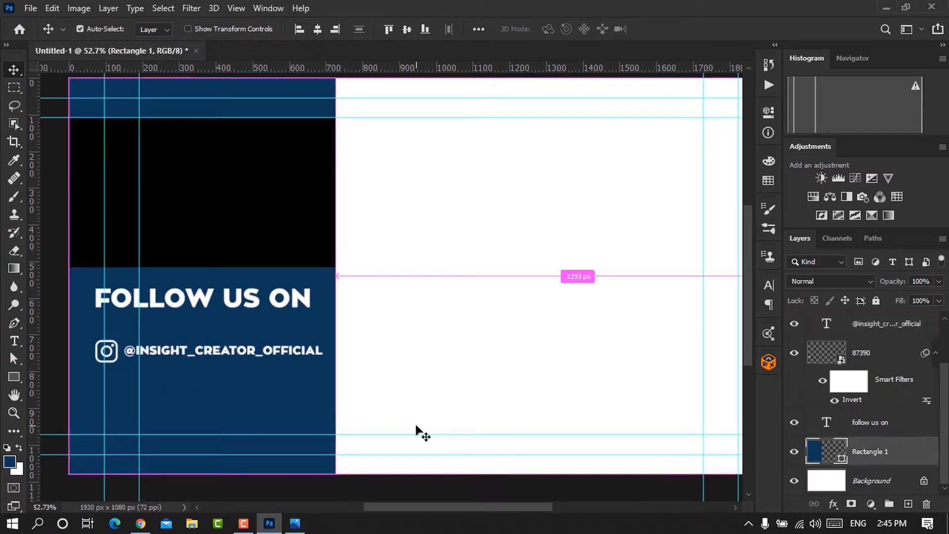
key("ctrl+t")
left_click_drag(337, 274, 349, 275)
left_click(688, 29)
scroll(859, 386, "up", 2)
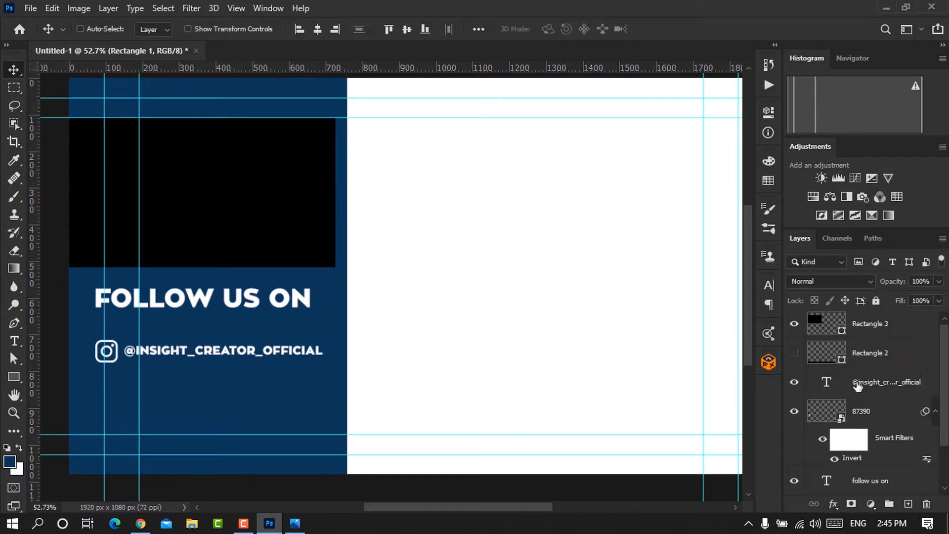
- Scale the black frame up proportionally so its right edge meets the blue panel's right edge
left_click(854, 337)
key("ctrl+t")
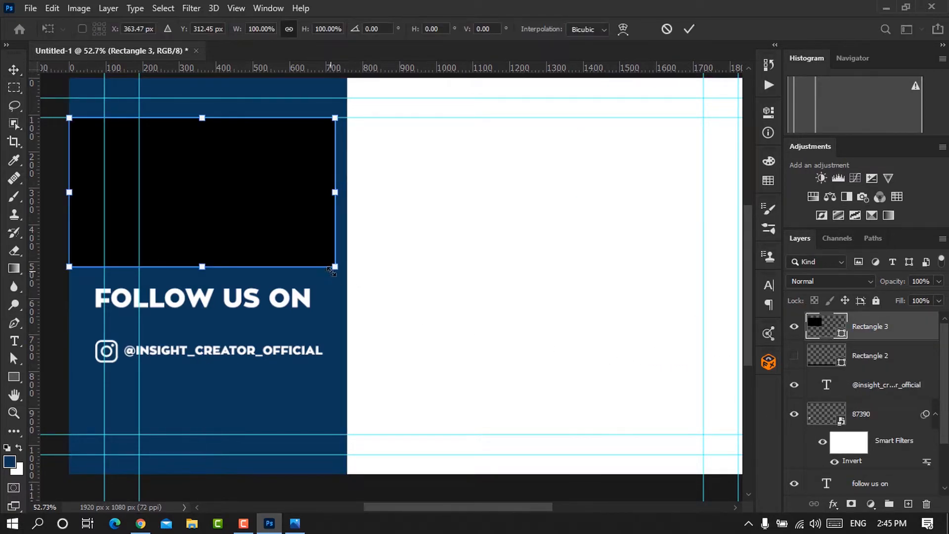
left_click_drag(335, 269, 347, 275)
scroll(347, 274, "up", 6)
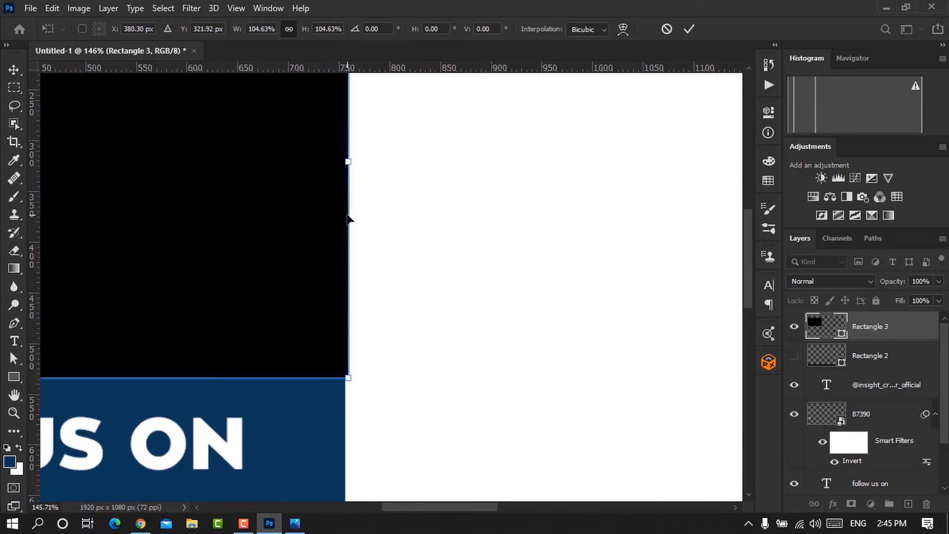
scroll(355, 383, "up", 5)
left_click_drag(356, 399, 341, 398)
left_click(688, 29)
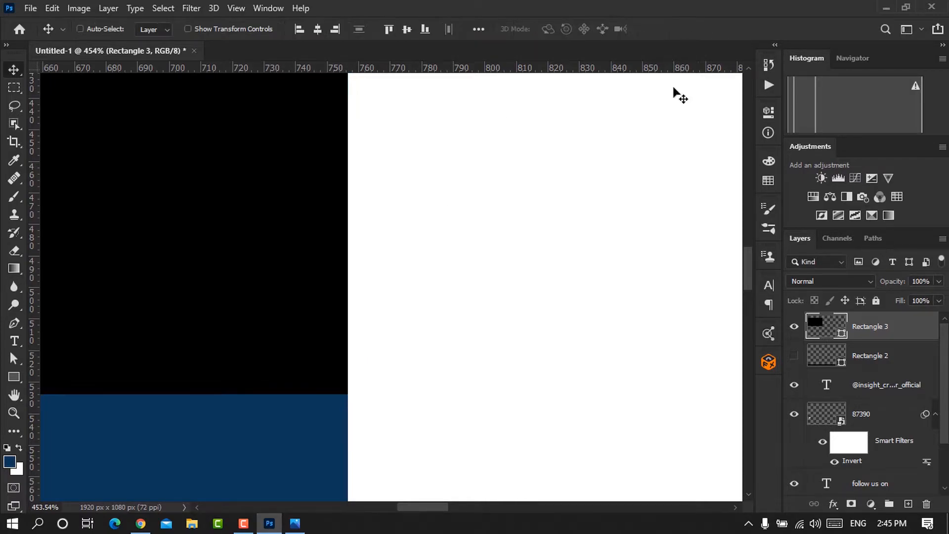
- Centre the FOLLOW US ON text horizontally on the blue panel, aligning to the selection instead of the canvas
scroll(324, 379, "down", 10)
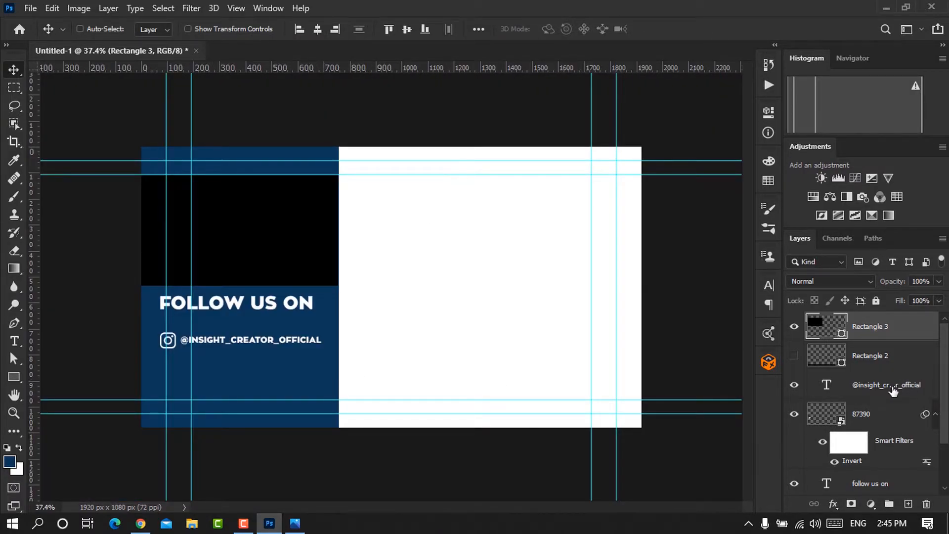
scroll(889, 400, "down", 2)
left_click(870, 425)
left_click(865, 453, "shift")
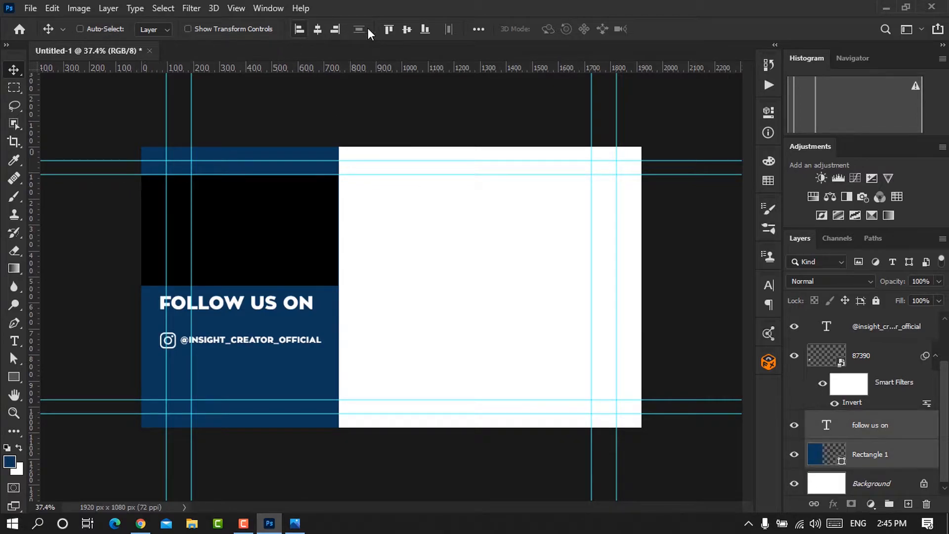
left_click(477, 29)
left_click(525, 156)
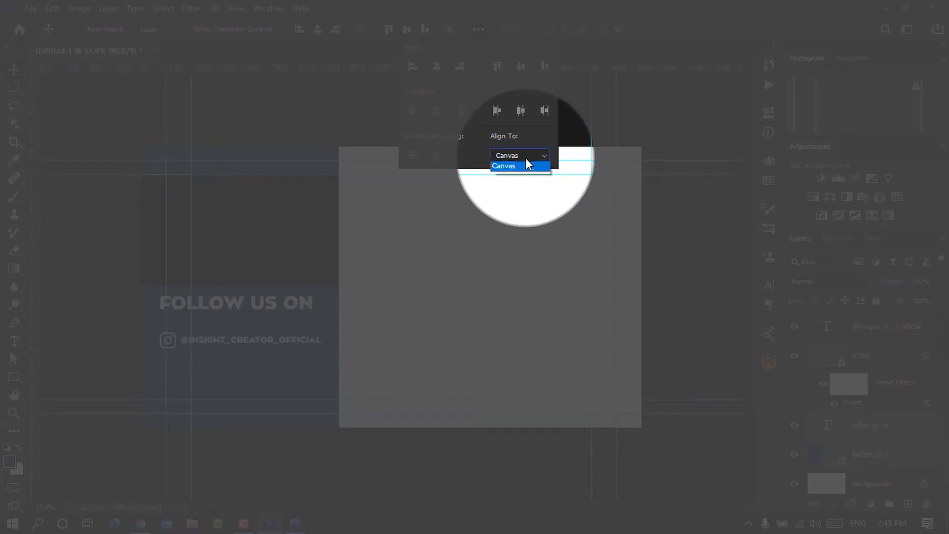
left_click(526, 166)
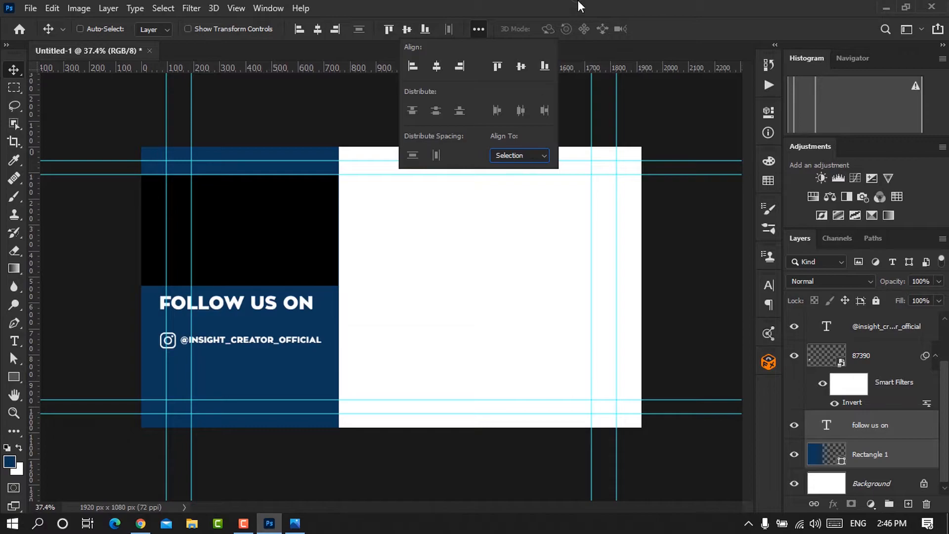
left_click(318, 31)
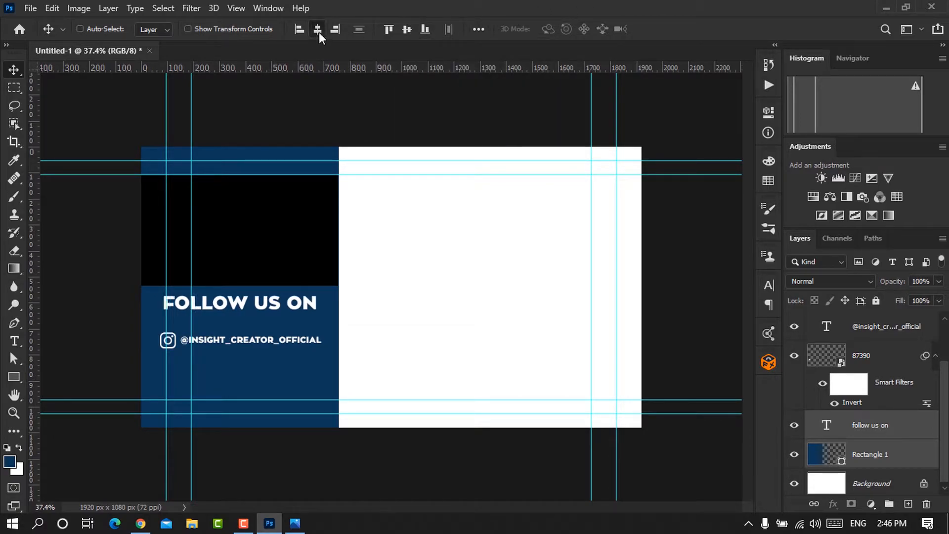
- Nudge the FOLLOW US ON text alone about 20 px down from the black frame
key("shift+Down")
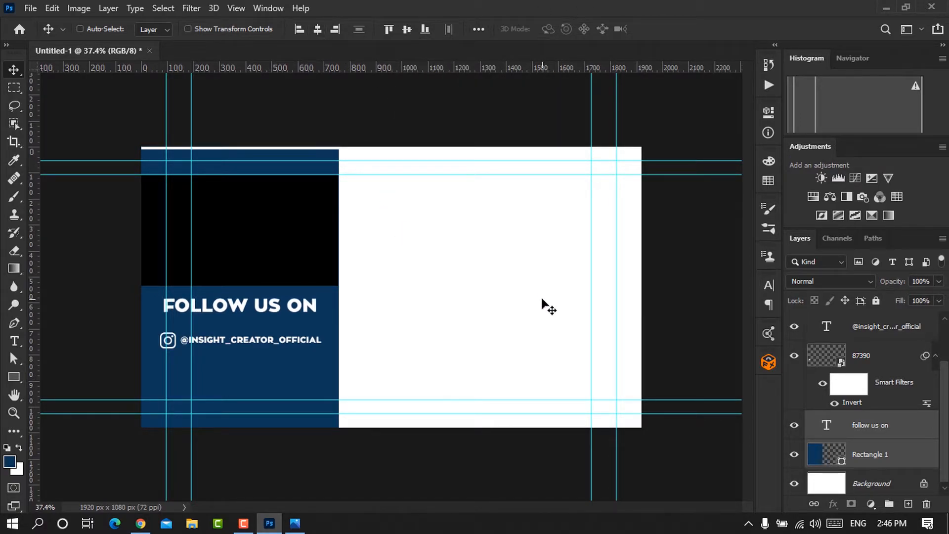
key("ctrl+z")
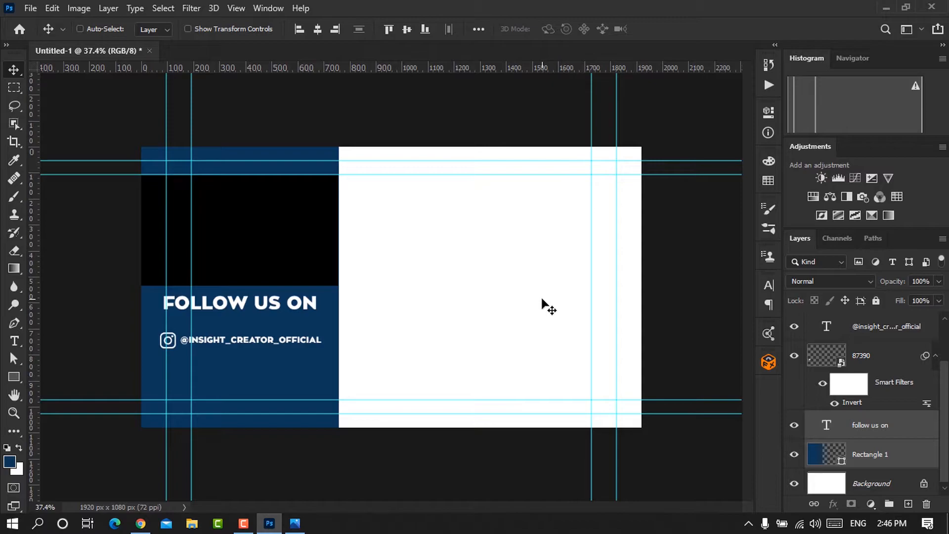
left_click(854, 426)
key("shift+Down")
key("shift+Down")
key("shift+Down")
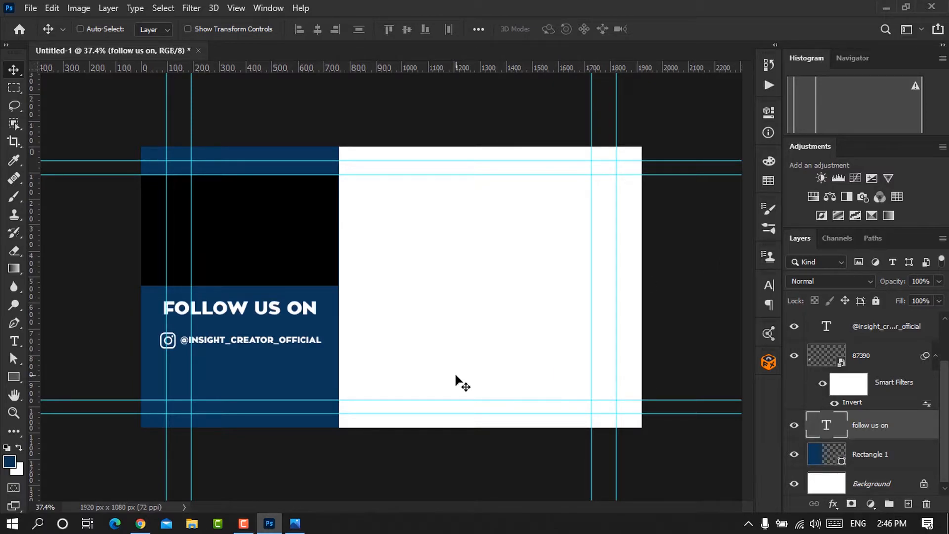
left_click(874, 358)
left_click(876, 329, "shift")
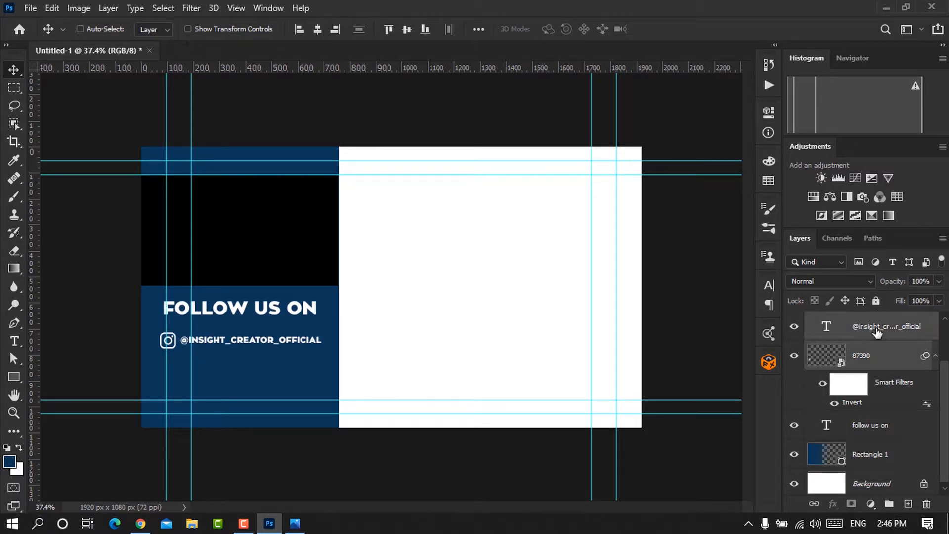
key("shift+Down")
key("shift+Down")
key("shift+Down")
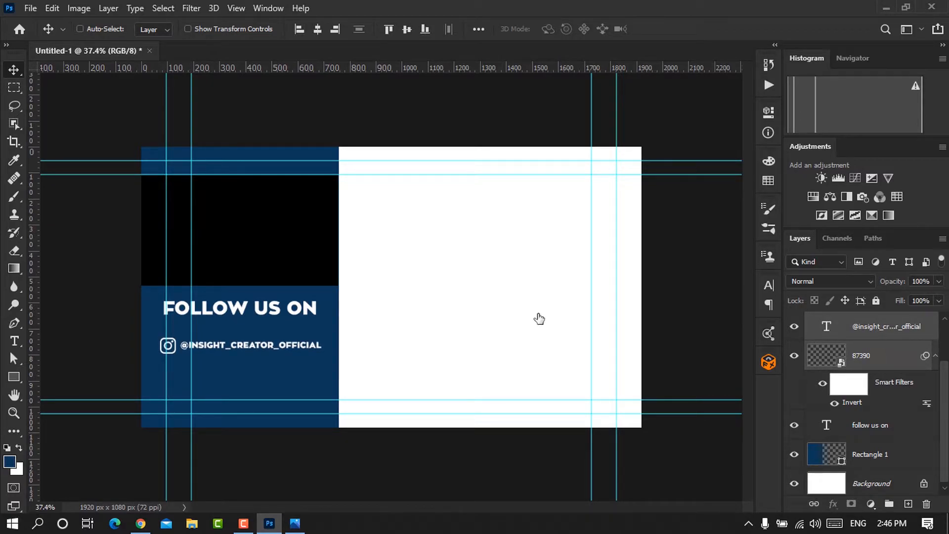
left_click(282, 354, "ctrl")
key("shift+Right")
key("shift+Right")
key("shift+Right")
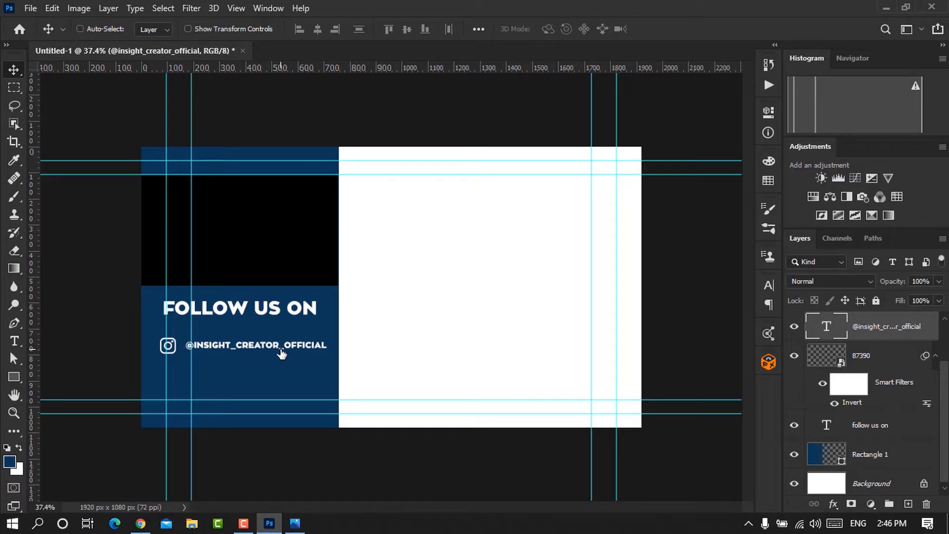
- Align the Instagram icon's left edge with the FOLLOW US ON text and enlarge the icon to a 56.44% scale
left_click(866, 358)
scroll(74, 360, "up", 8)
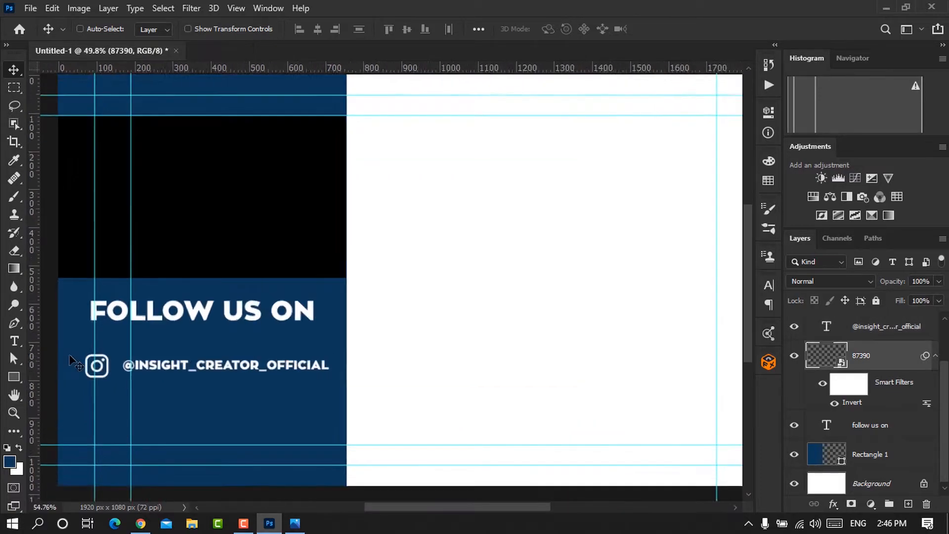
left_click_drag(94, 364, 99, 365)
key("ctrl+t")
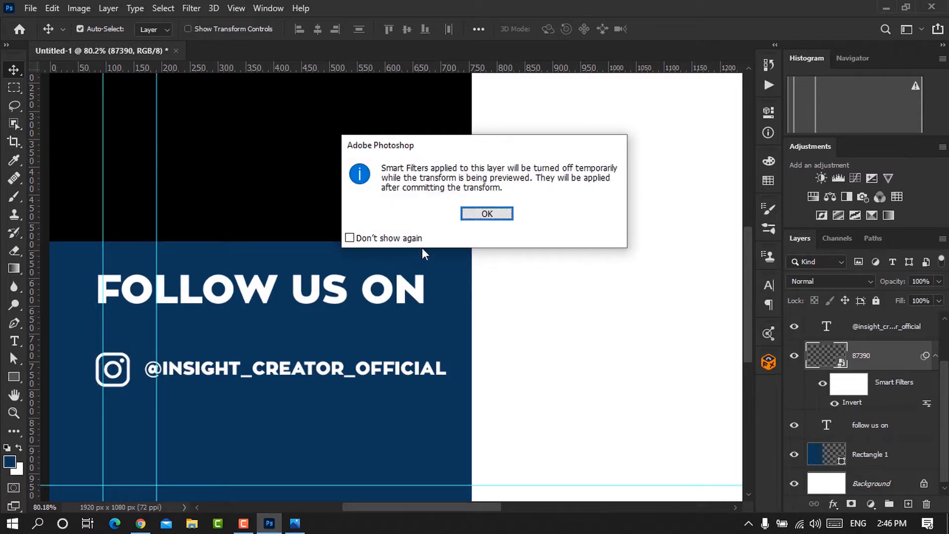
left_click(489, 214)
mouse_move(130, 385)
left_mouse_down()
mouse_move(142, 389)
mouse_move(124, 380)
left_mouse_up()
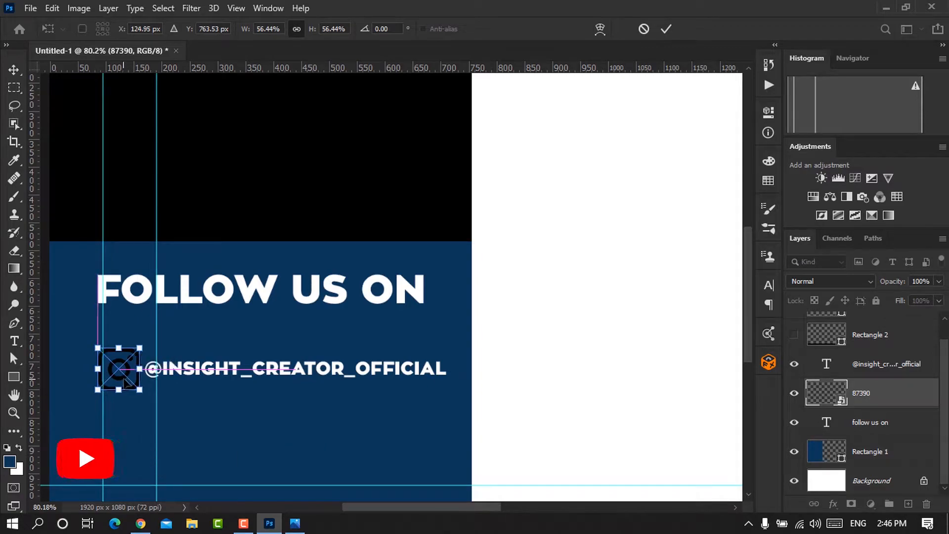
left_click(666, 29)
key("ctrl+i")
left_click(874, 365)
left_click_drag(395, 395, 398, 395)
key("Right")
key("Right")
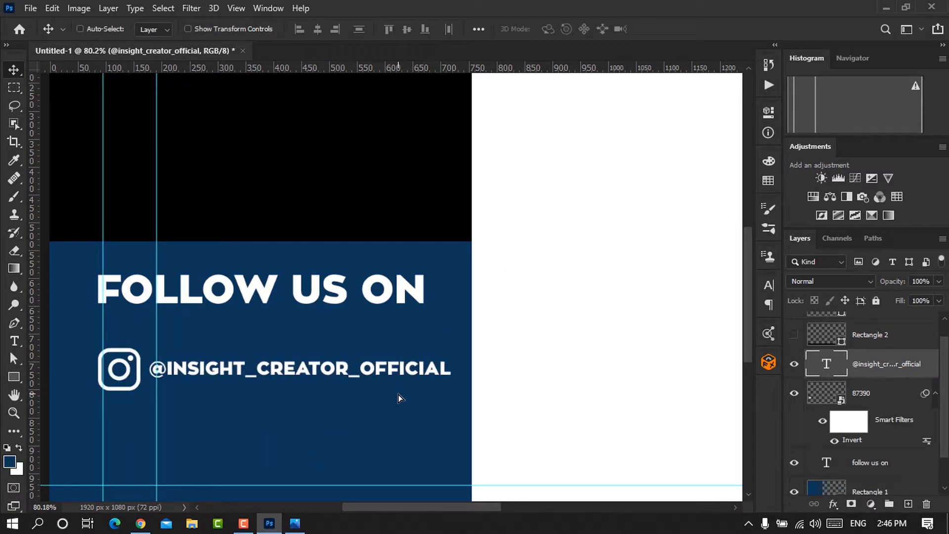
left_click(863, 393)
left_click_drag(126, 371, 109, 371)
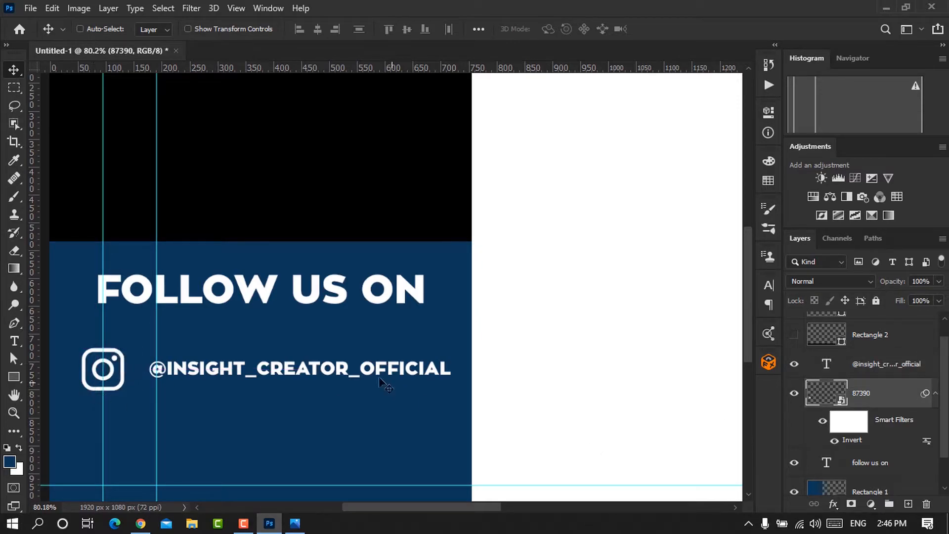
left_click(875, 364)
left_click_drag(361, 346, 352, 346)
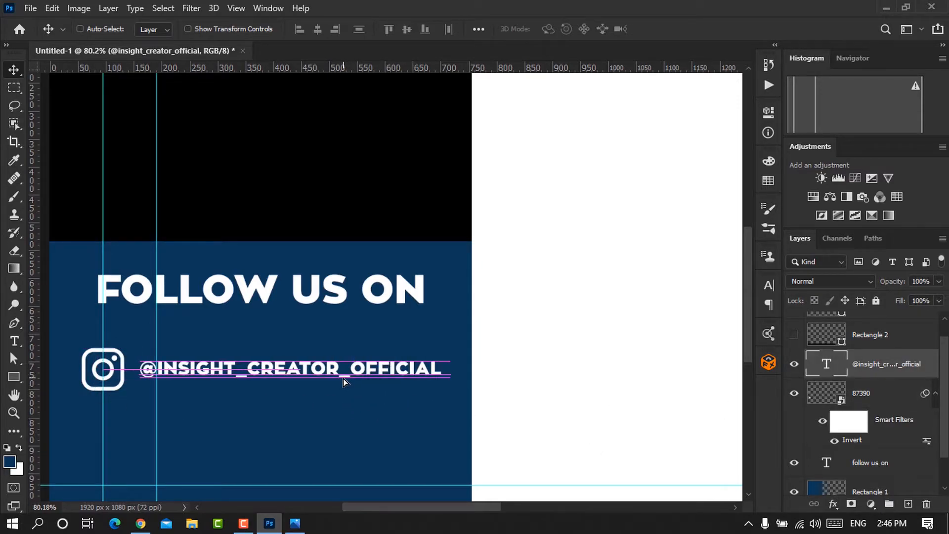
left_click(768, 285)
left_click_drag(611, 323, 613, 324)
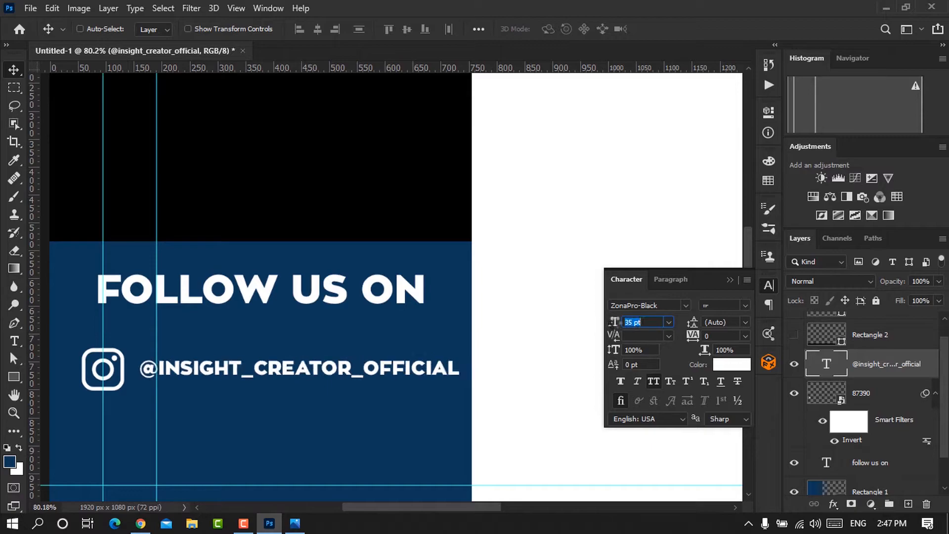
left_click(730, 280)
left_click_drag(340, 377, 337, 378)
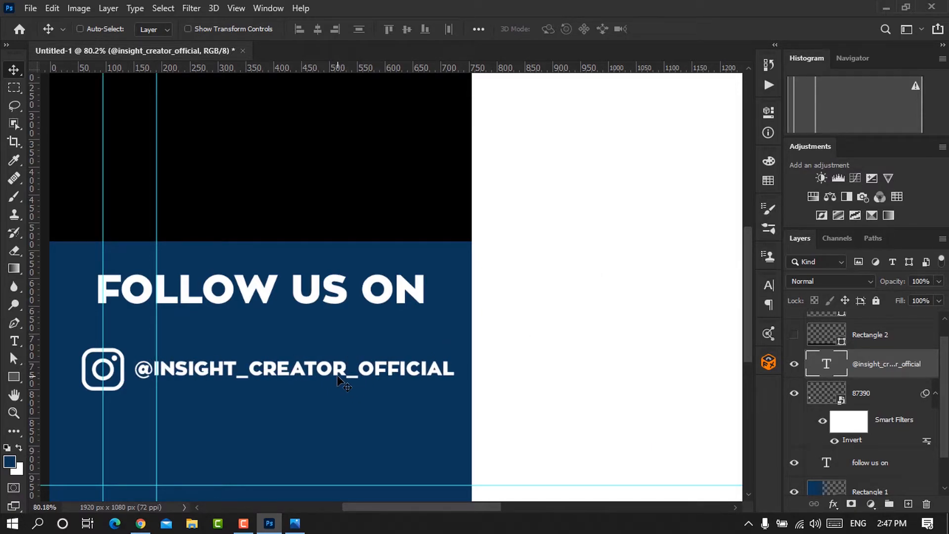
scroll(340, 381, "down", 3)
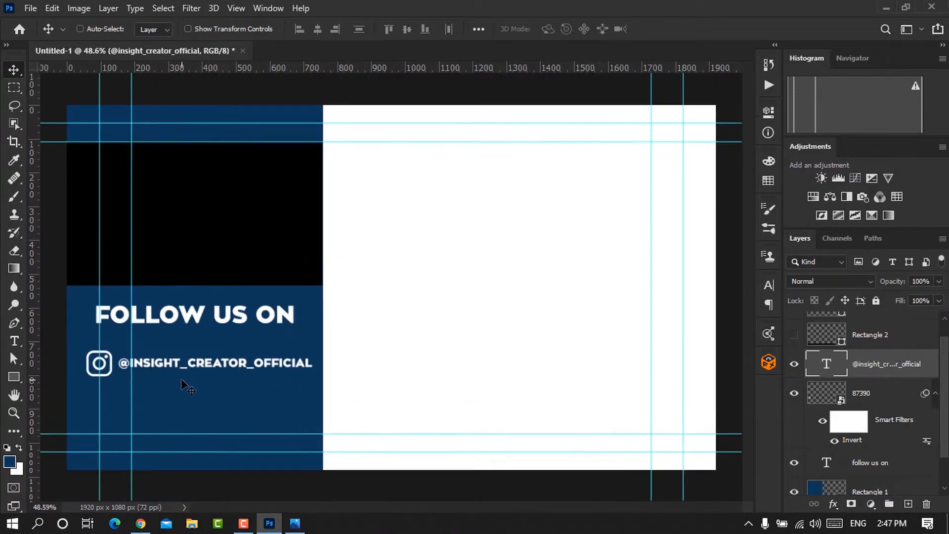
left_click(243, 523)
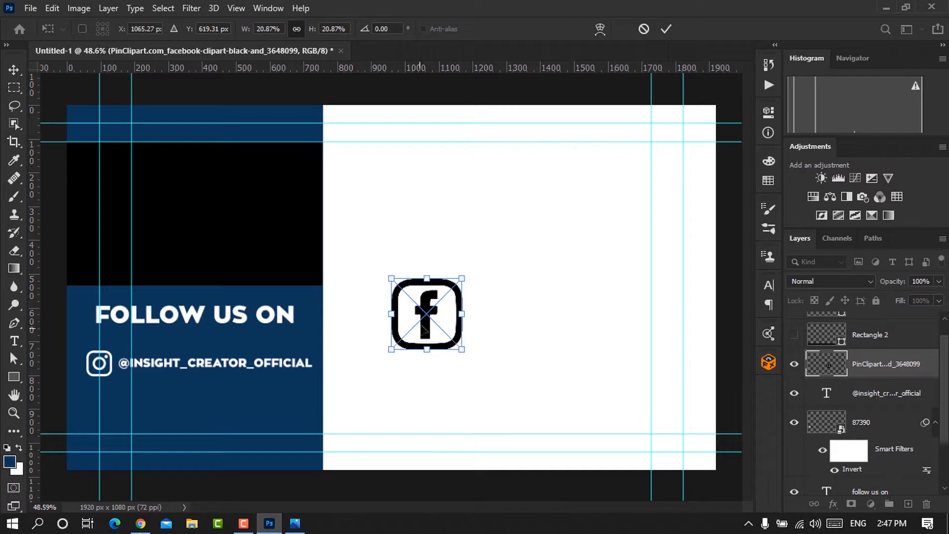
left_click_drag(424, 328, 103, 393)
scroll(96, 411, "up", 3)
key("ctrl+z")
key("ctrl+z")
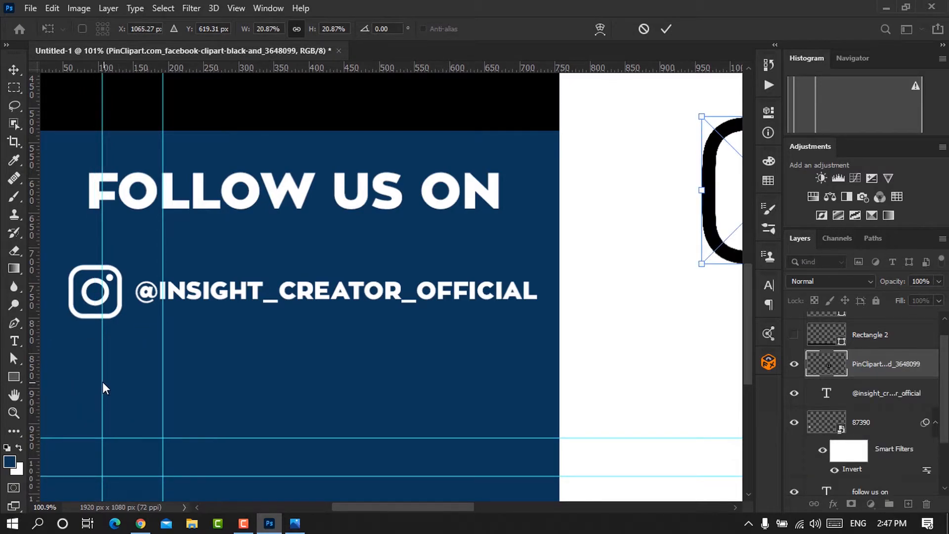
key("ctrl+z")
key("ctrl+z")
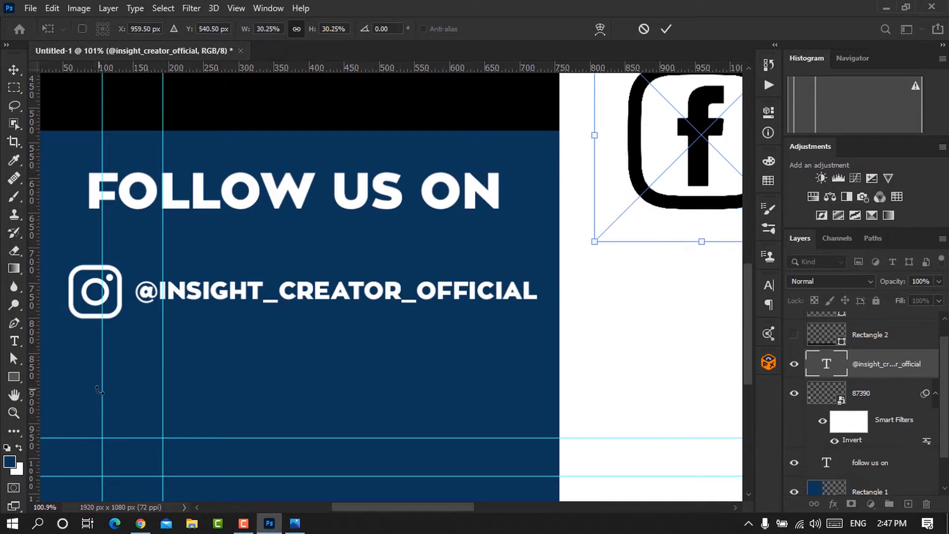
- Place the Facebook icon in the blue panel below the Instagram icon and scale it down to the Instagram icon's size
scroll(185, 414, "down", 3)
left_click_drag(518, 321, 144, 408)
scroll(143, 406, "up", 3)
left_click_drag(180, 469, 149, 409)
key("Return")
- Line up the Facebook icon directly beneath the Instagram icon and invert its colour to white
left_click_drag(136, 309, 125, 282)
scroll(173, 341, "down", 2)
key("ctrl+i")
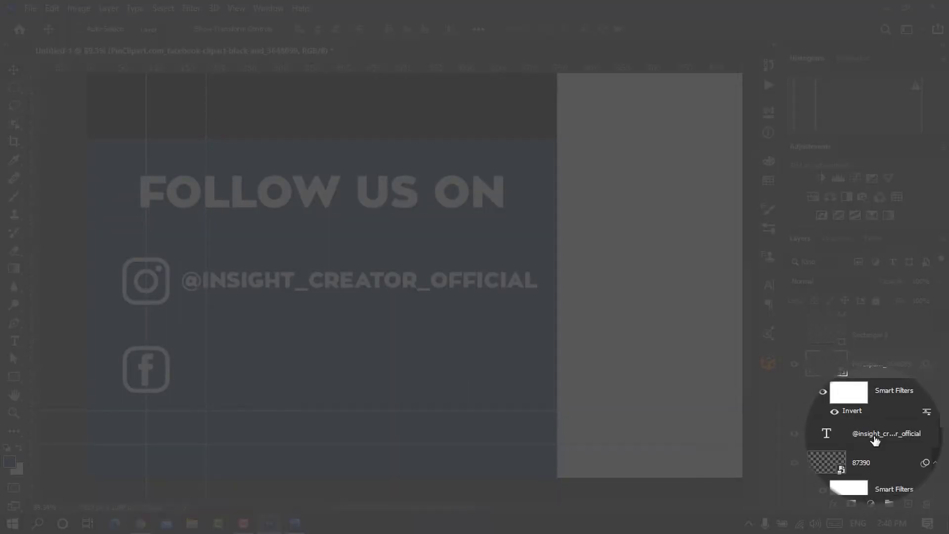
key("super")
key("super")
left_click_drag(875, 437, 875, 440)
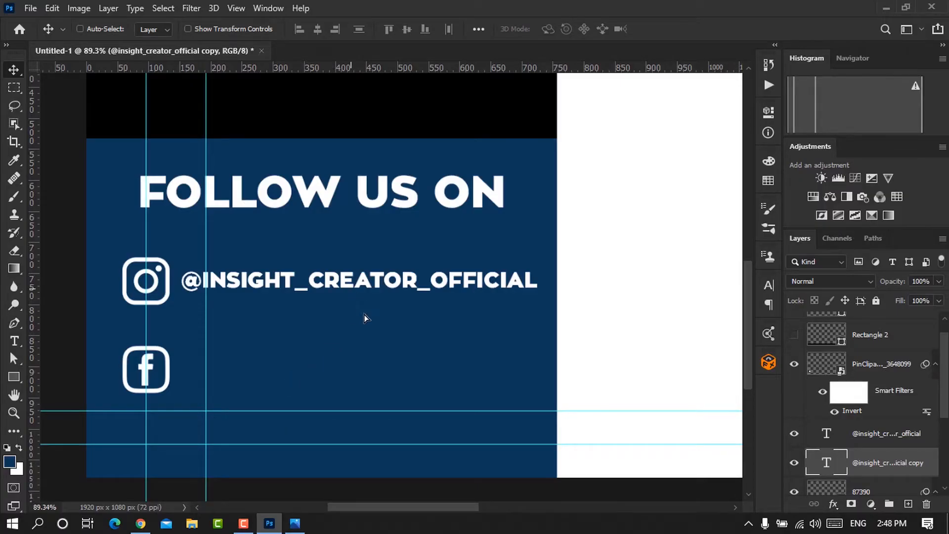
left_click_drag(365, 317, 418, 370)
double_click(390, 378)
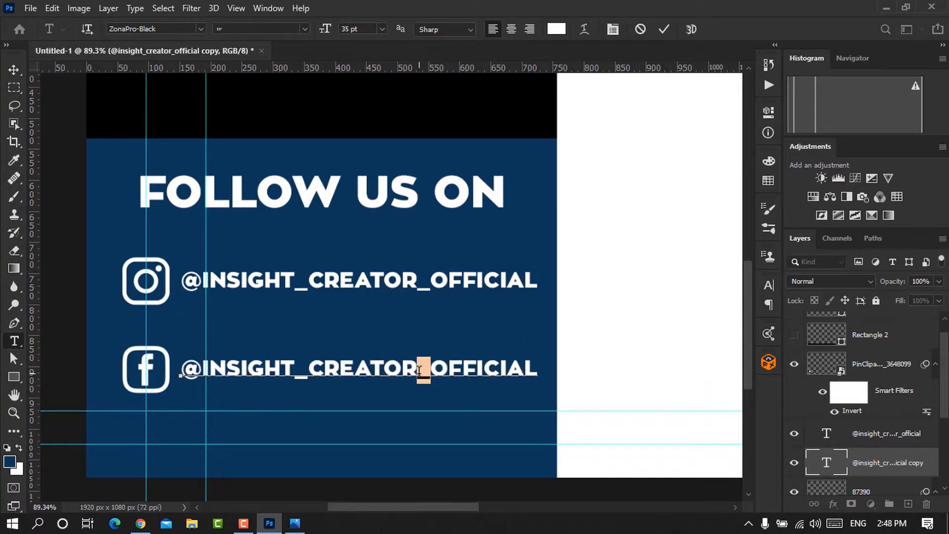
key("BackSpace")
left_click_drag(308, 371, 295, 371)
key("BackSpace")
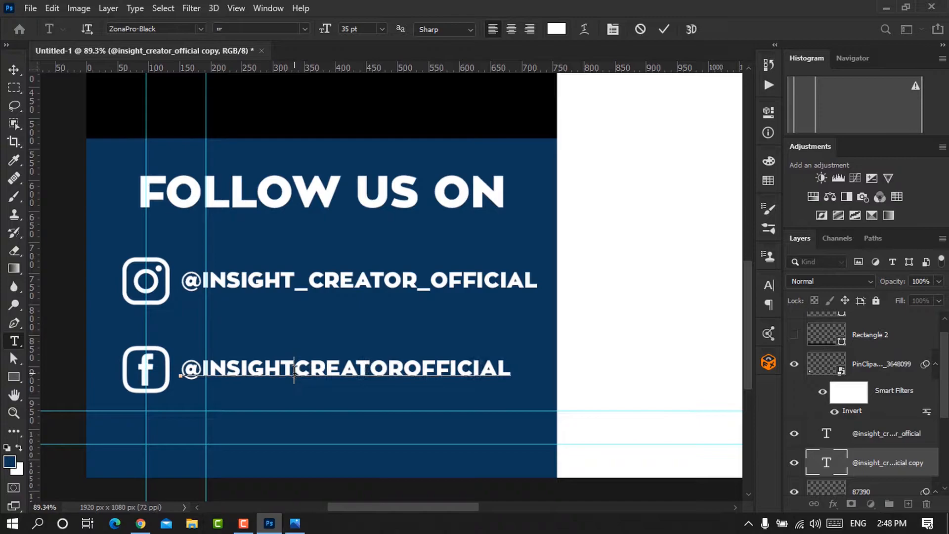
left_click(664, 29)
key("v")
- Move the Instagram icon and its handle text together about 20 px down, closer to the Facebook row
key("ctrl+0")
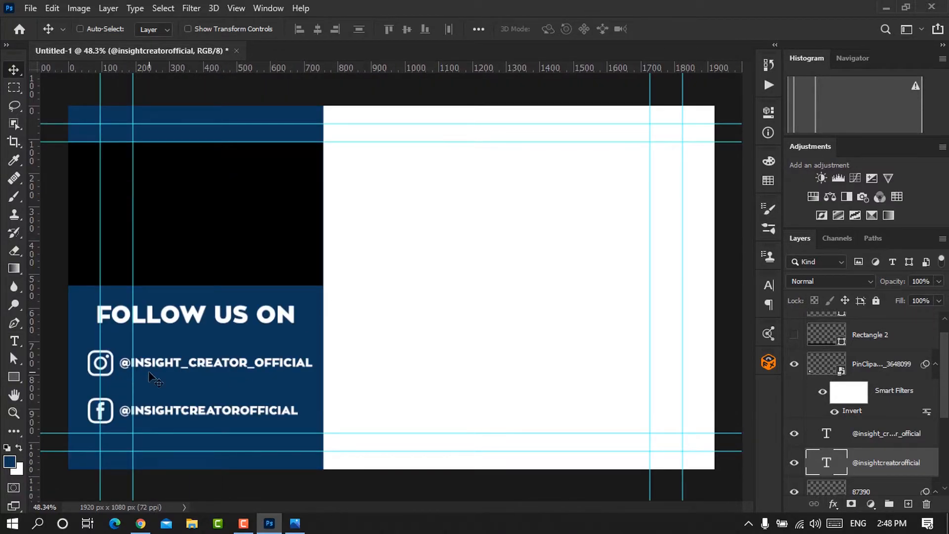
scroll(864, 421, "down", 2)
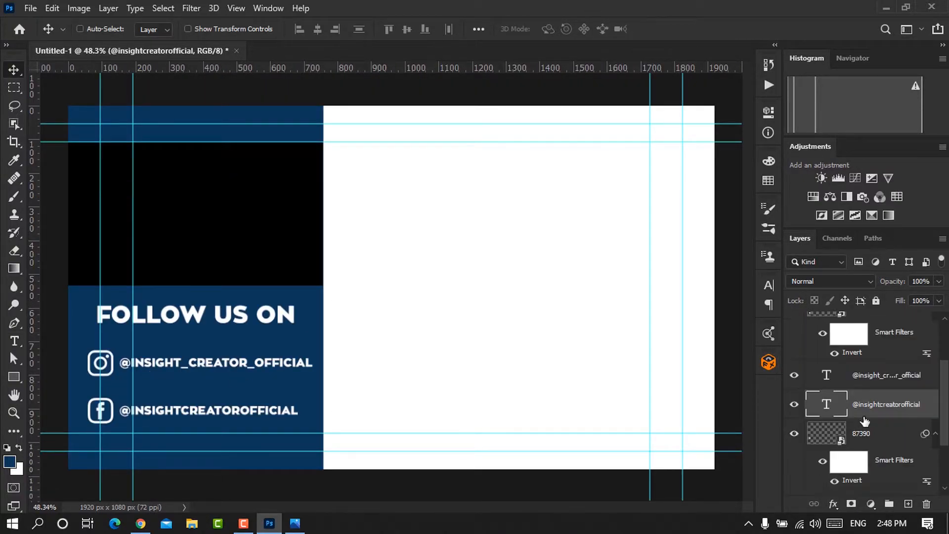
left_click(885, 385)
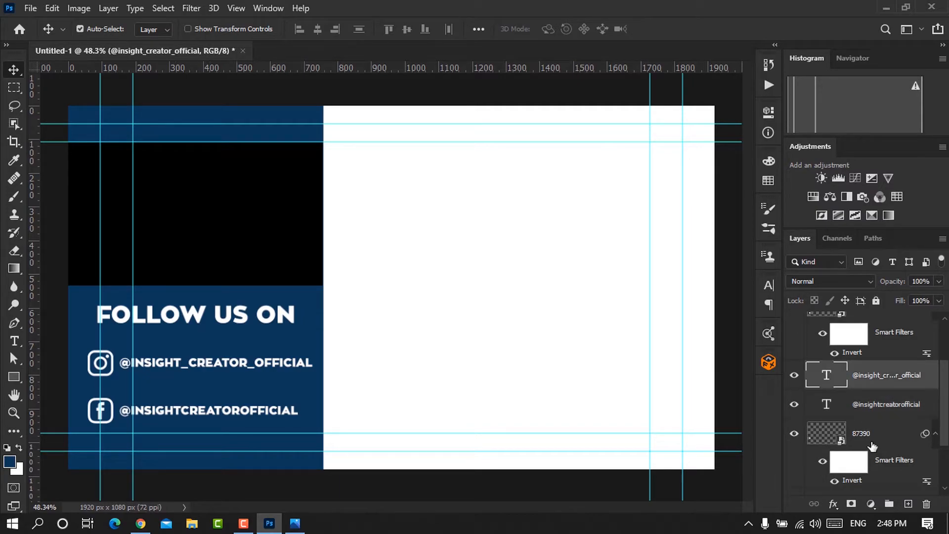
left_click(870, 440, "ctrl")
key("shift+Down")
key("shift+Down")
key("shift+Down")
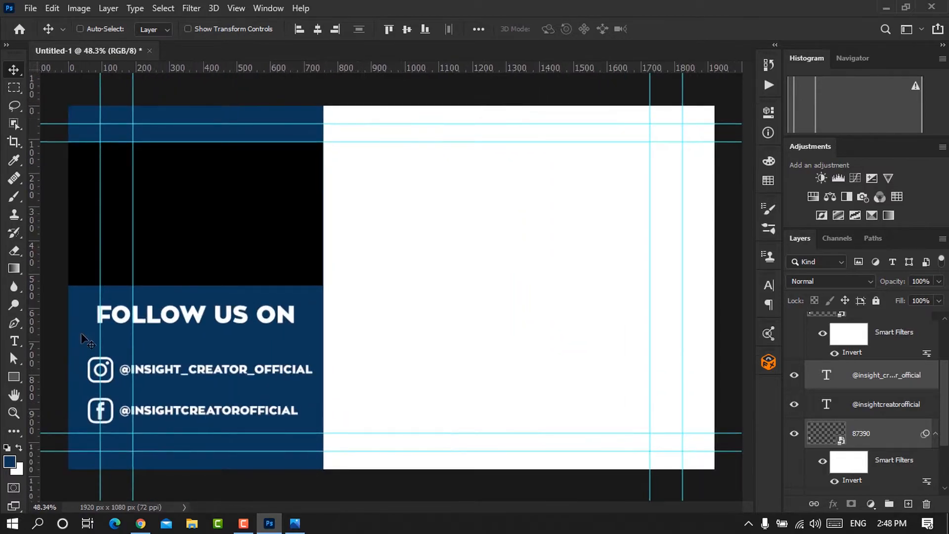
scroll(933, 399, "down", 3)
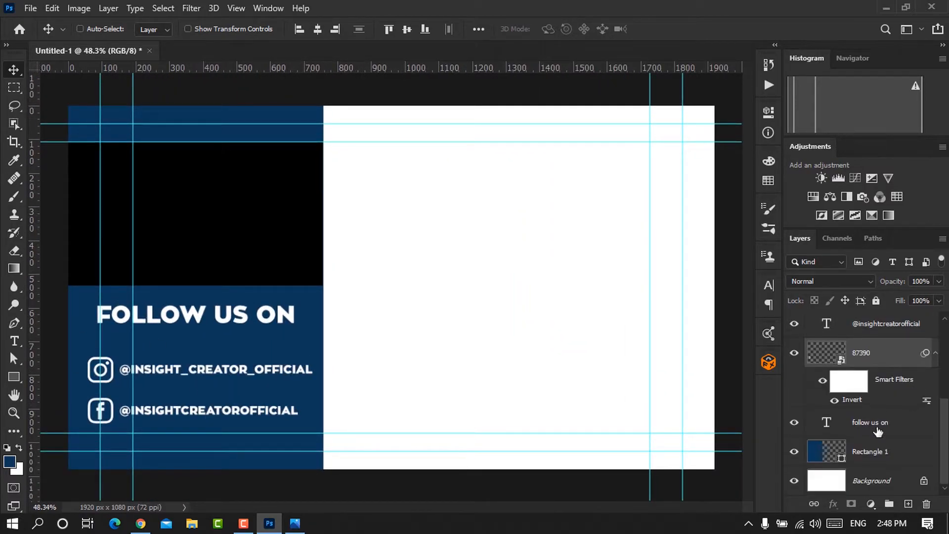
- Move the FOLLOW US ON text 20 px down, closer to the Instagram row
left_click(877, 431)
key("shift+Down")
key("shift+Down")
scroll(370, 345, "down", 1)
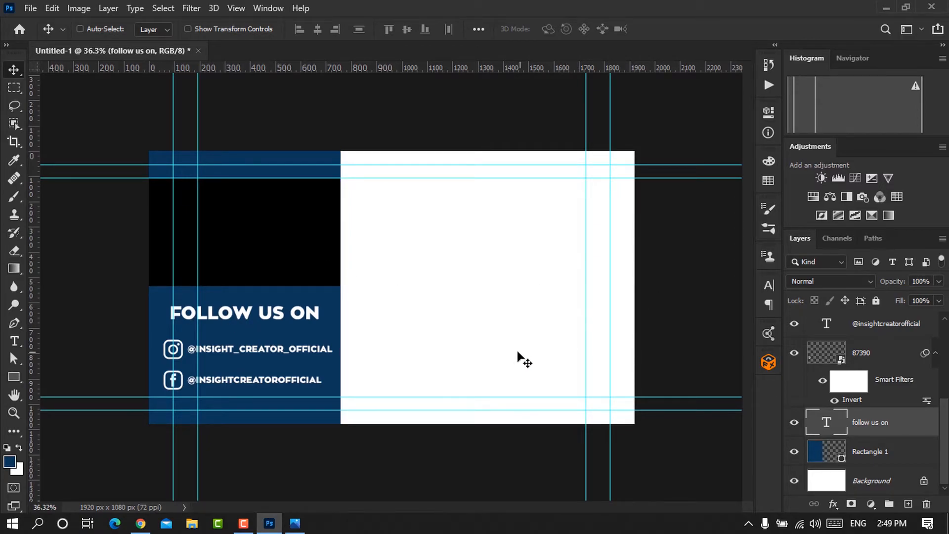
- Place the starry galaxy photo in the layout, stack it directly above the Background layer and move it over the white area
left_click(218, 523)
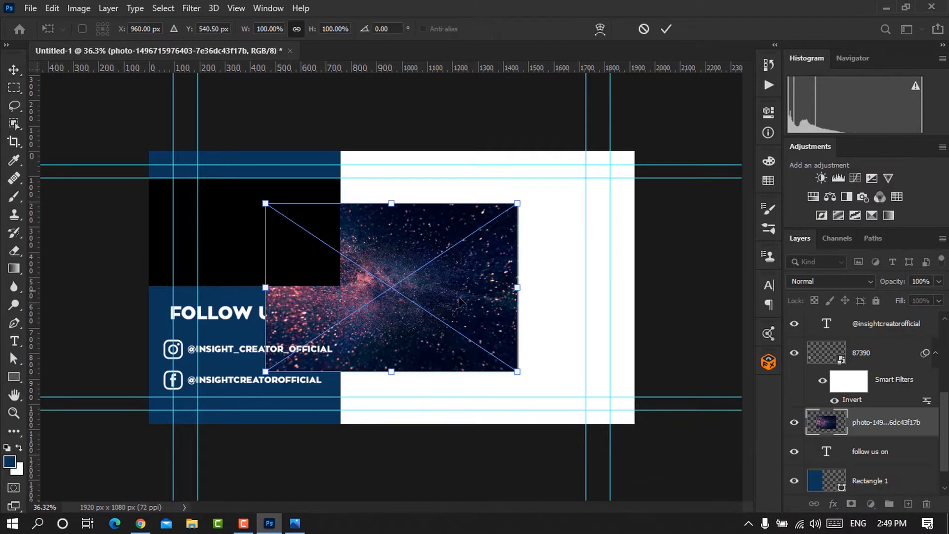
scroll(871, 441, "down", 1)
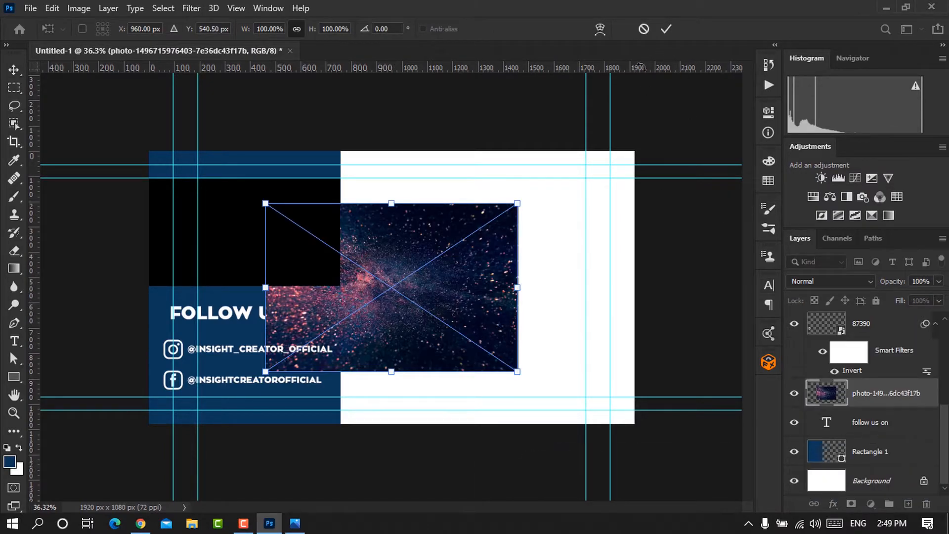
left_click(671, 27)
left_click_drag(895, 396, 892, 473)
left_click_drag(422, 323, 512, 330)
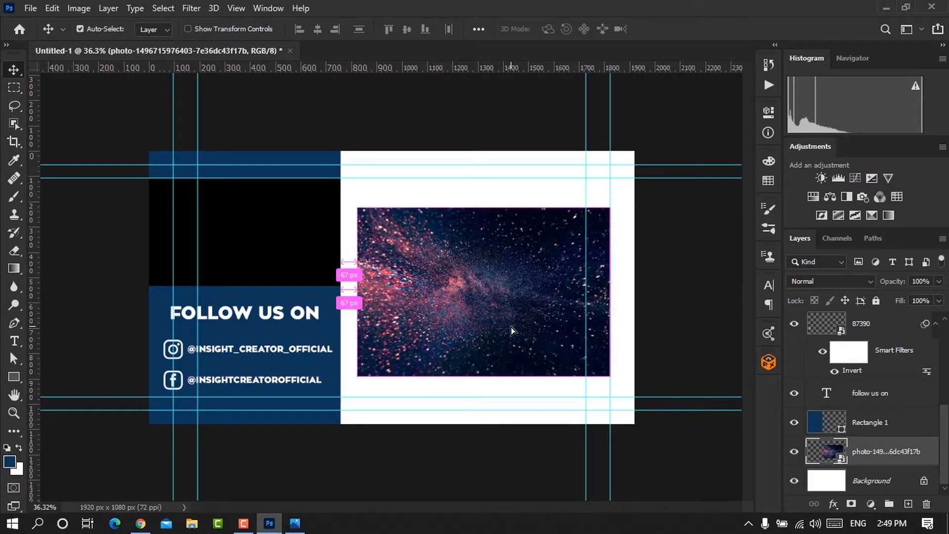
- Enlarge and reposition the galaxy photo so it covers the whole white area beside the blue panel
key("ctrl+t")
left_click_drag(611, 208, 687, 128)
left_click_drag(352, 377, 286, 424)
left_click_drag(528, 335, 486, 338)
left_click(666, 30)
scroll(419, 196, "down", 2)
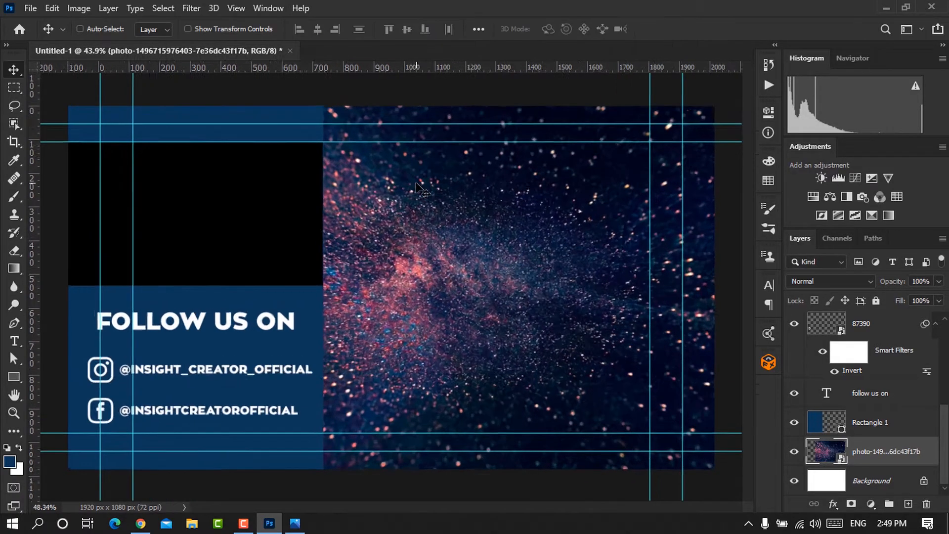
scroll(435, 460, "up", 4)
scroll(435, 460, "down", 3)
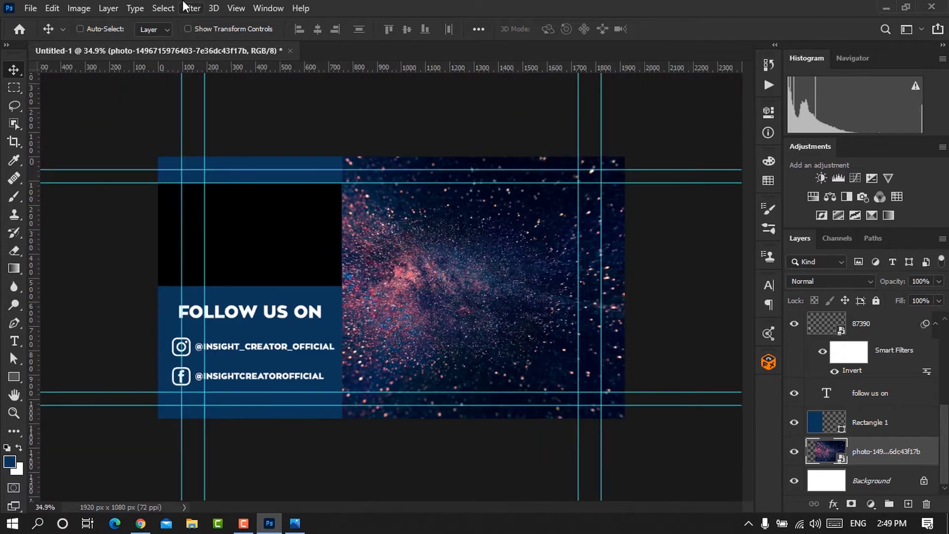
- Apply a Gaussian Blur with a 4.0 px radius to the galaxy photo
left_click(187, 7)
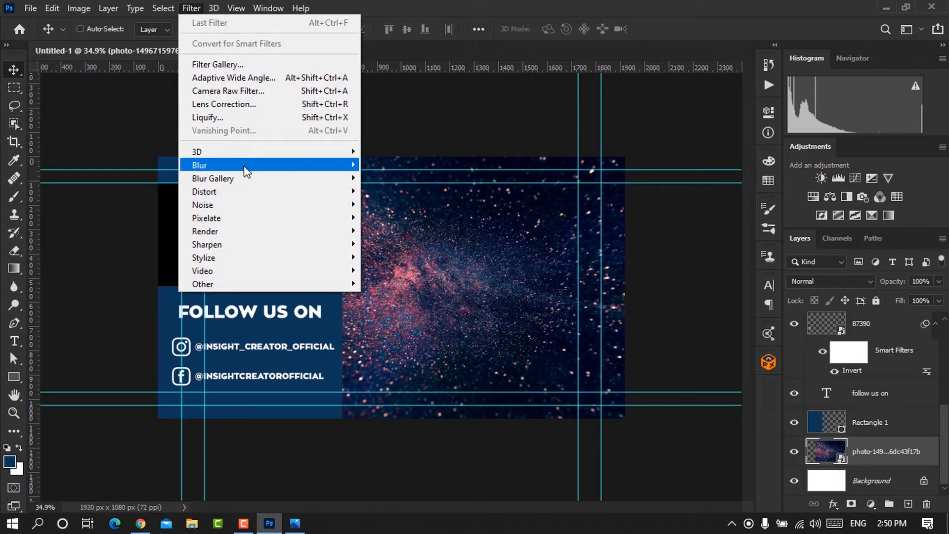
mouse_move(245, 171)
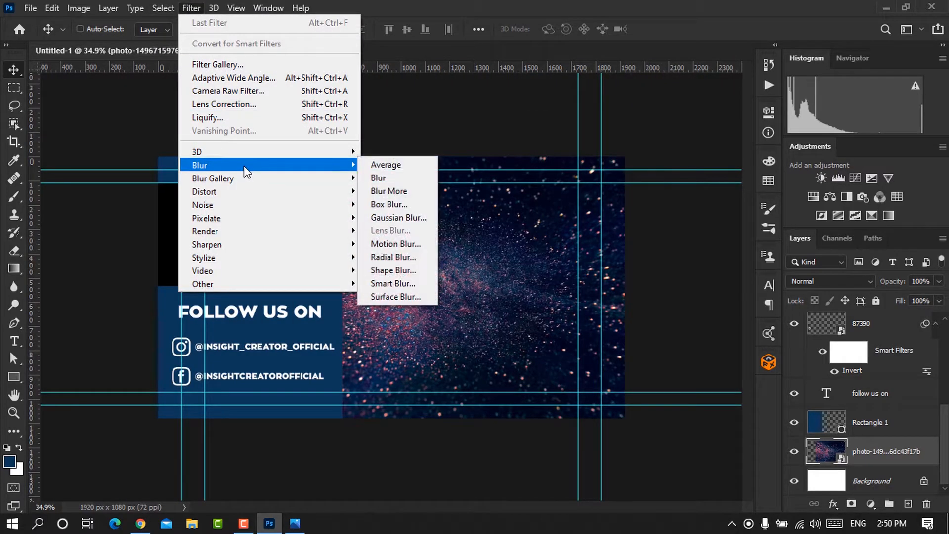
left_click(375, 218)
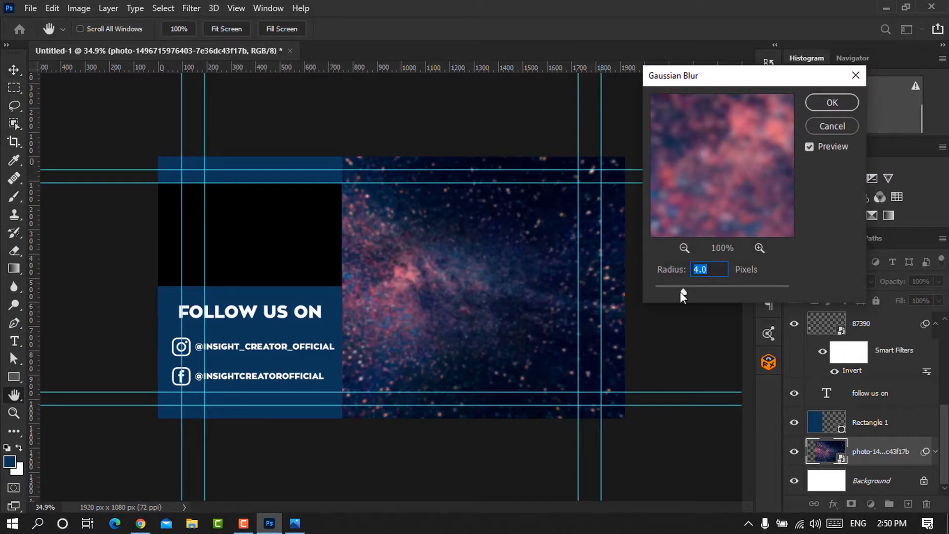
left_click_drag(689, 292, 684, 290)
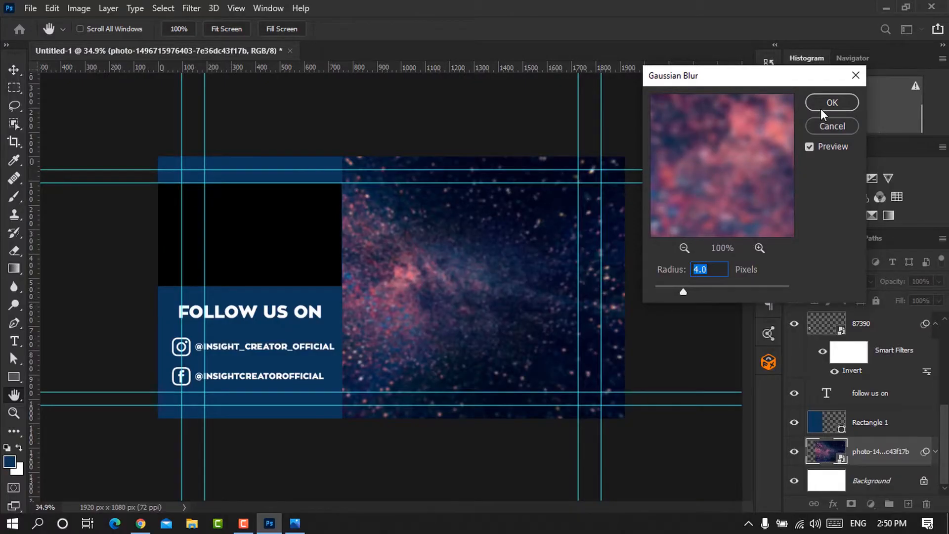
left_click(832, 103)
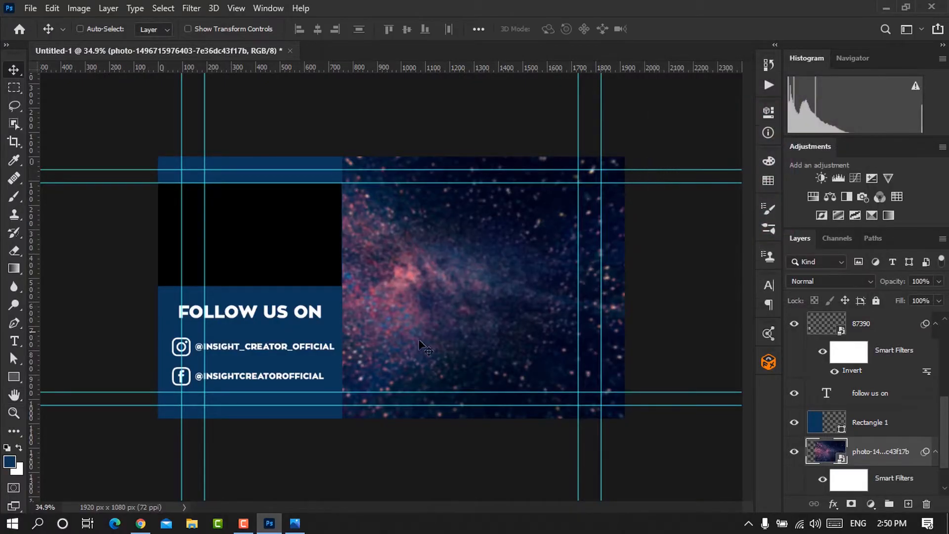
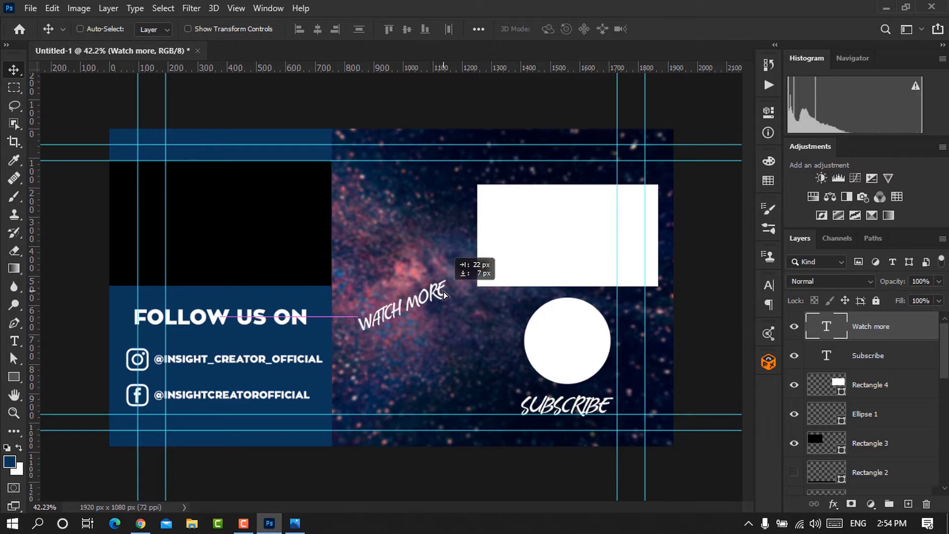
- On a new layer, draw a curved looping Pen path about 158 × 243 px rising from the WATCH MORE text
scroll(391, 291, "up", 2)
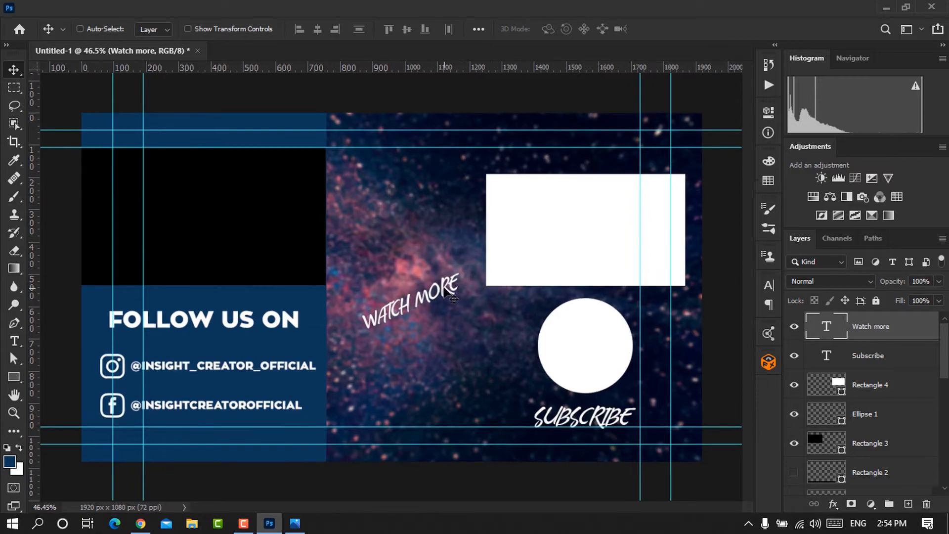
left_click(14, 323)
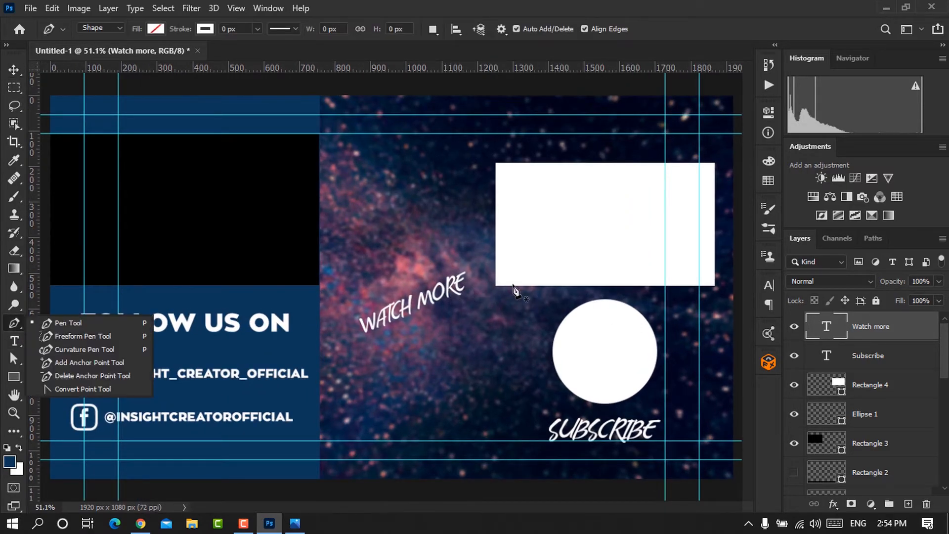
left_click(908, 504)
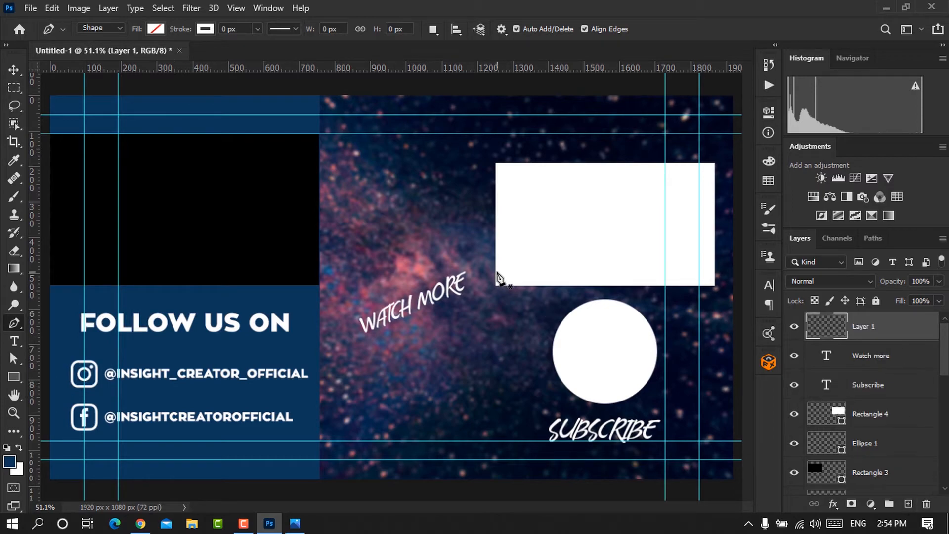
left_click(429, 288)
left_click_drag(432, 240, 451, 222)
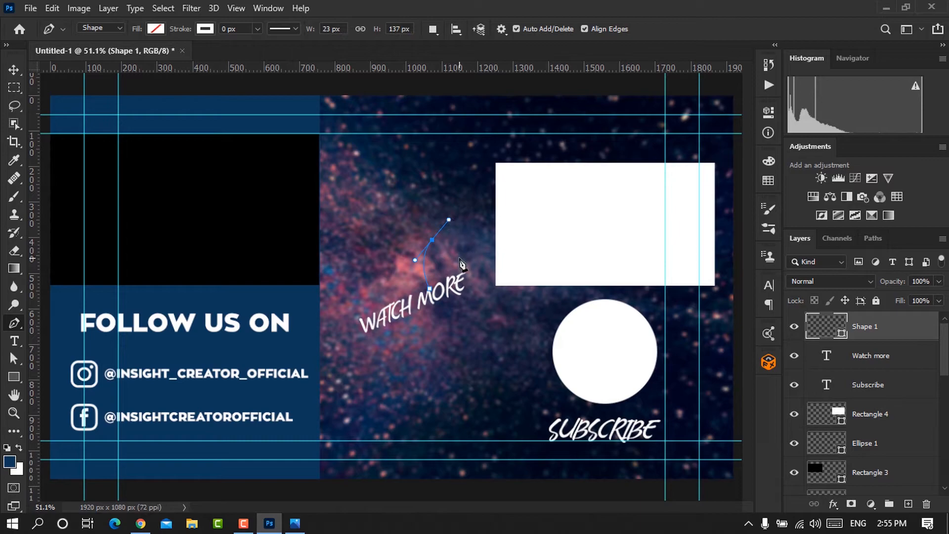
left_click_drag(459, 258, 472, 252)
left_click_drag(400, 243, 399, 238)
left_click_drag(446, 202, 471, 199)
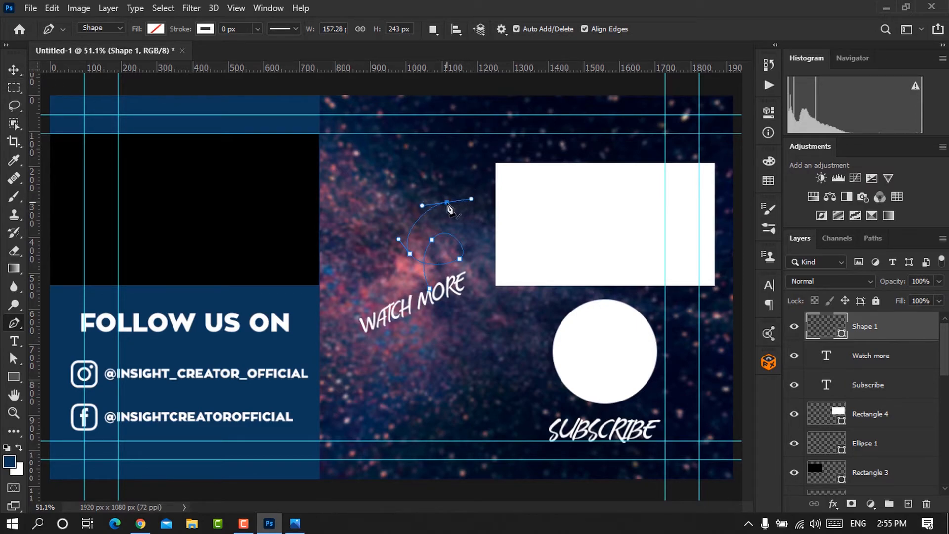
left_click(447, 203)
left_click_drag(447, 203, 416, 199)
- Give the looping path a white dashed stroke 8.92 px wide
left_click(290, 31)
left_click(278, 94)
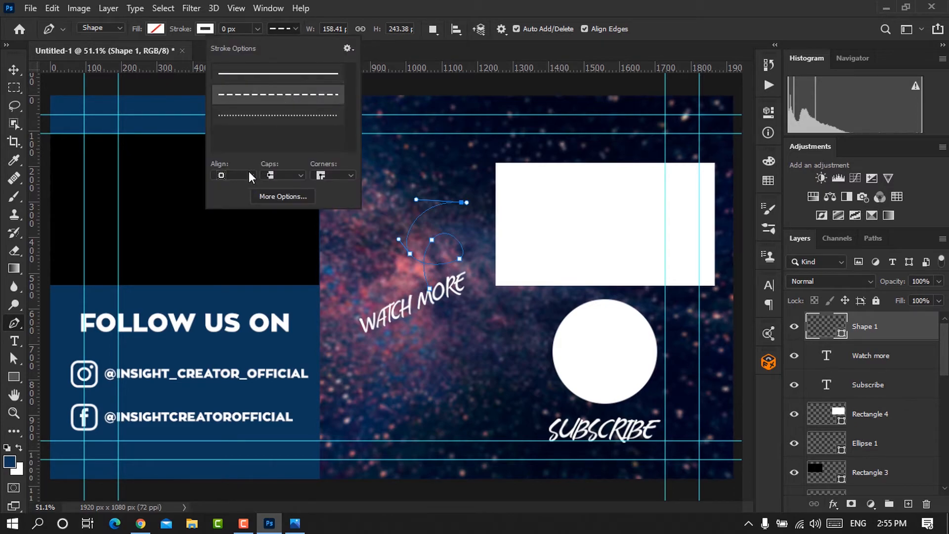
left_click(233, 175)
left_click(221, 184)
left_click(258, 28)
left_click_drag(259, 44, 276, 49)
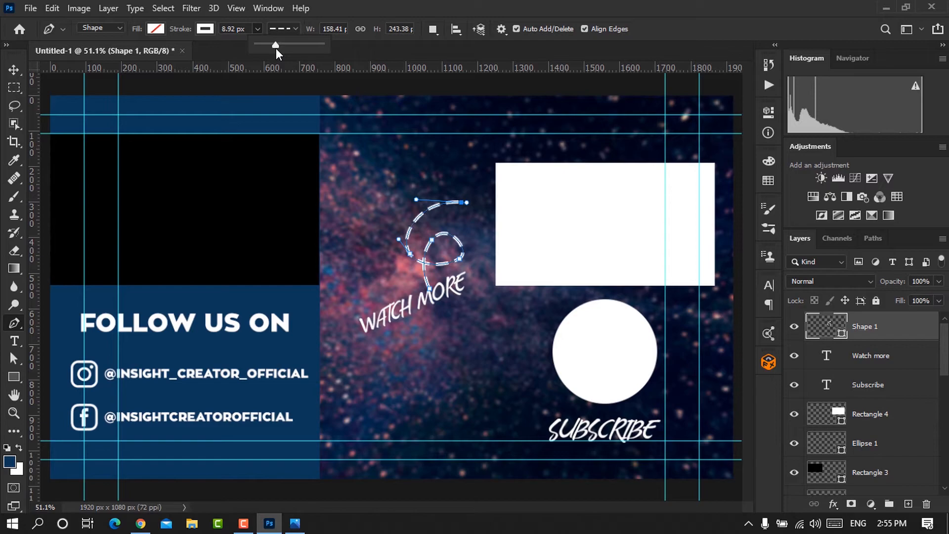
left_click(247, 27)
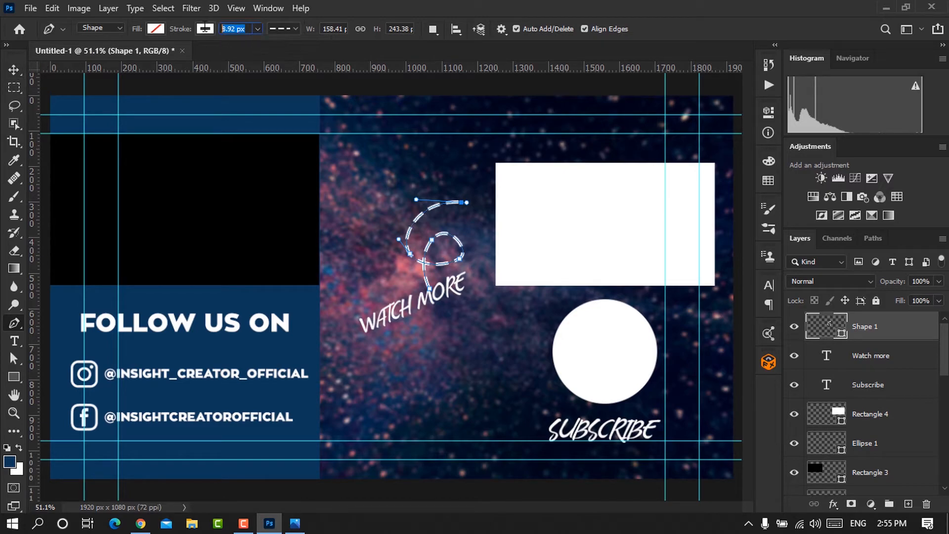
key("v")
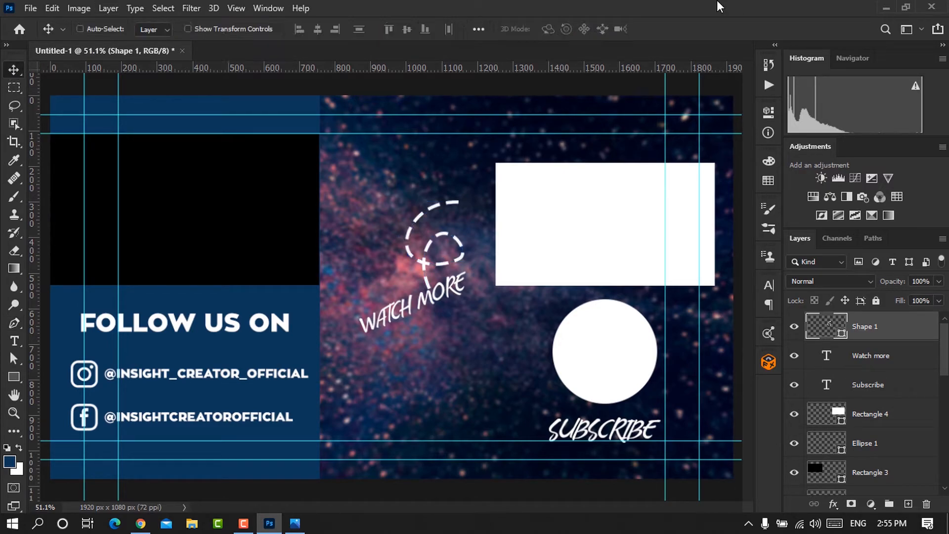
- Set the dashed stroke of the looping path to round caps and round corners
scroll(400, 253, "up", 3)
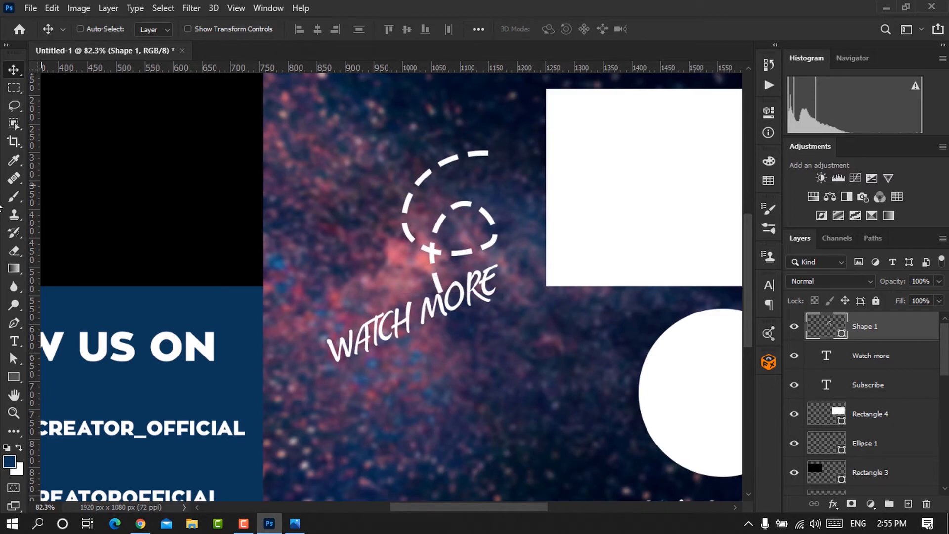
right_click(14, 358)
left_click(64, 358)
left_click(337, 28)
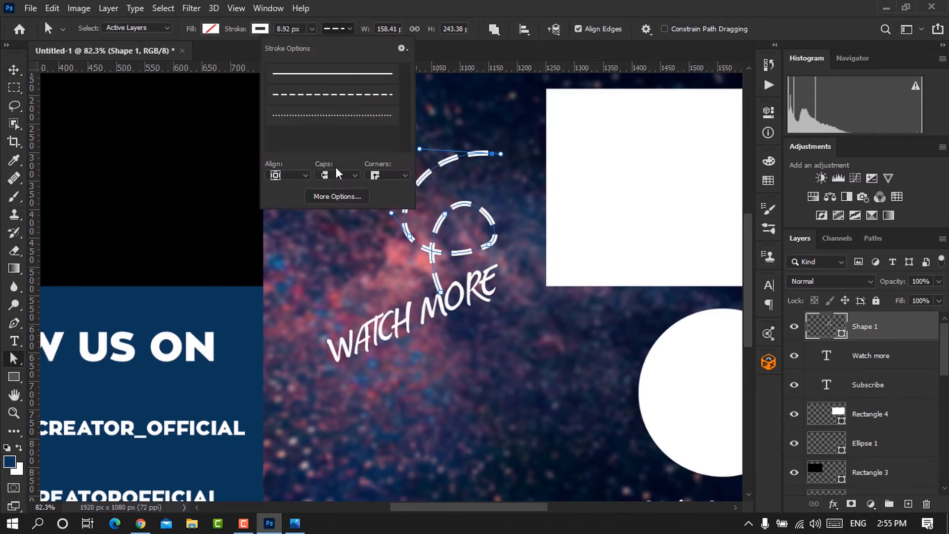
left_click(337, 175)
left_click(338, 198)
left_click(389, 176)
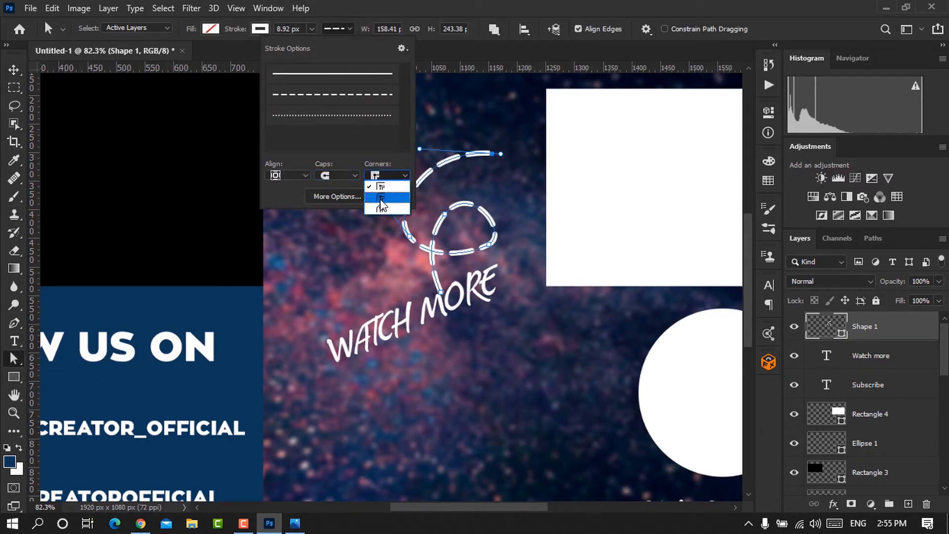
left_click(382, 204)
left_click(518, 15)
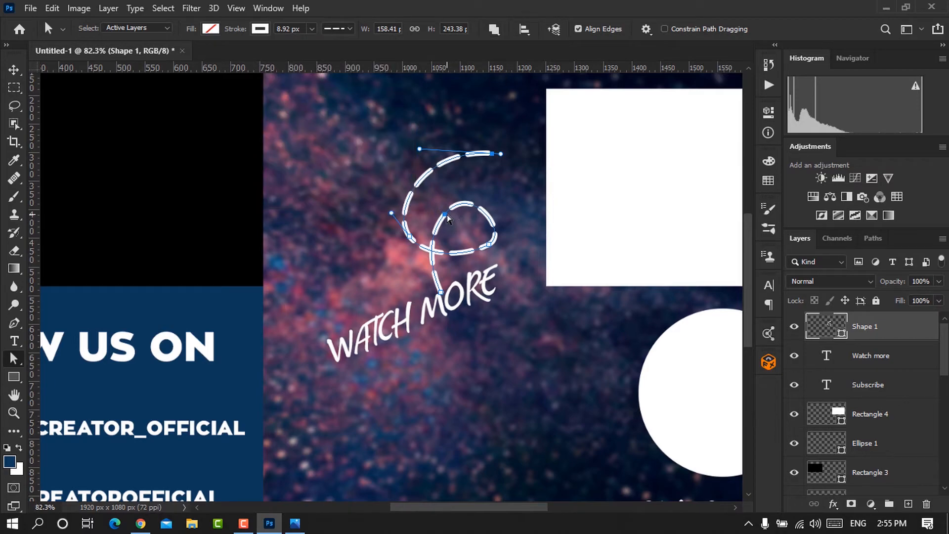
- Adjust the anchor points and upper handle of the dashed path into a rounder loop about 163 × 253 px
left_click_drag(445, 215, 438, 214)
mouse_move(488, 247)
left_mouse_down()
mouse_move(517, 227)
mouse_move(504, 244)
left_mouse_up()
left_click_drag(492, 153, 495, 148)
left_click_drag(421, 144, 417, 140)
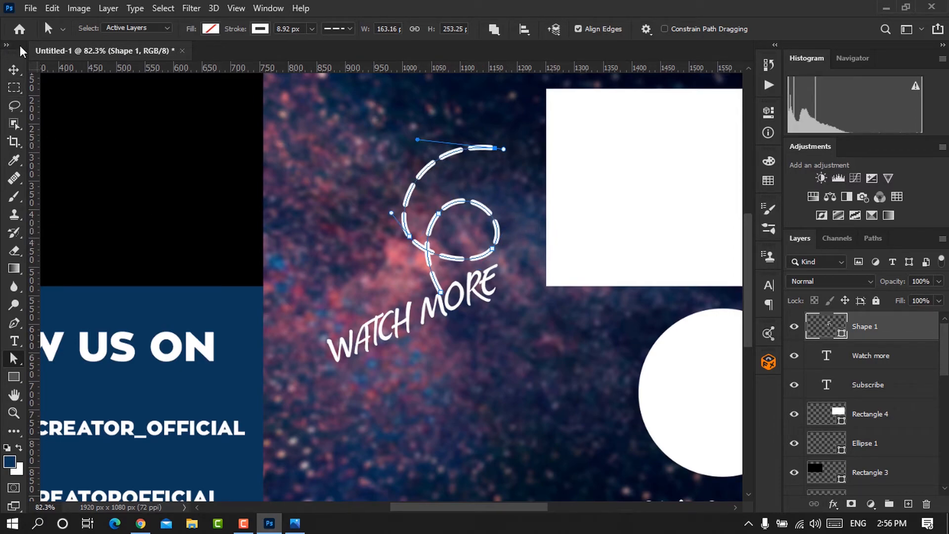
key("v")
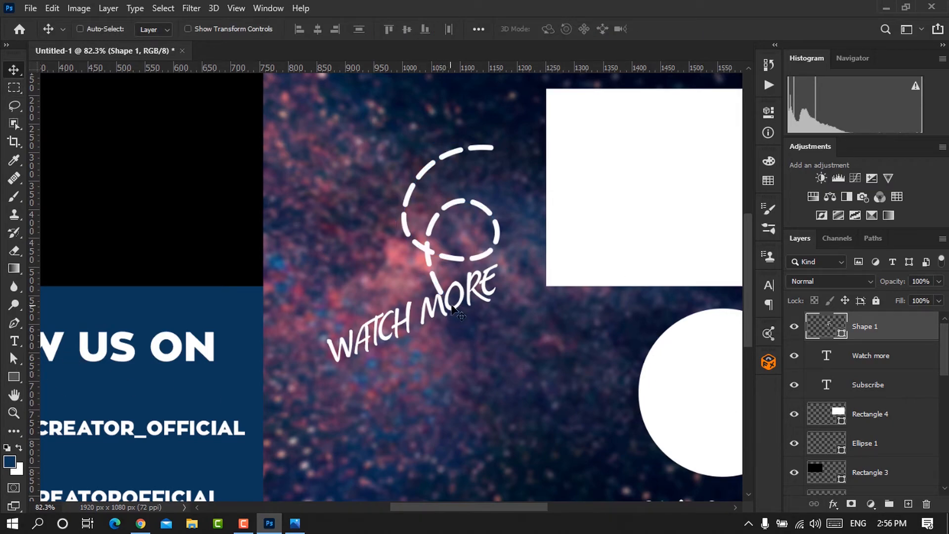
- Nudge the dashed loop about 7 px left and 4 px down so its tail meets the WATCH MORE text
key("Left")
key("Left")
key("Left")
key("Left")
key("Left")
key("Left")
key("Down")
key("Down")
key("Down")
key("Down")
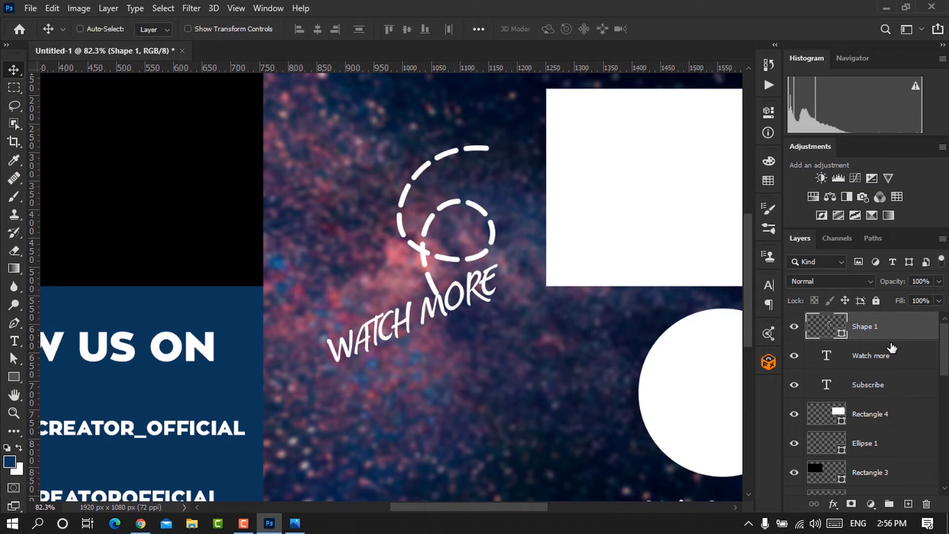
key("Left")
scroll(892, 349, "down", 1)
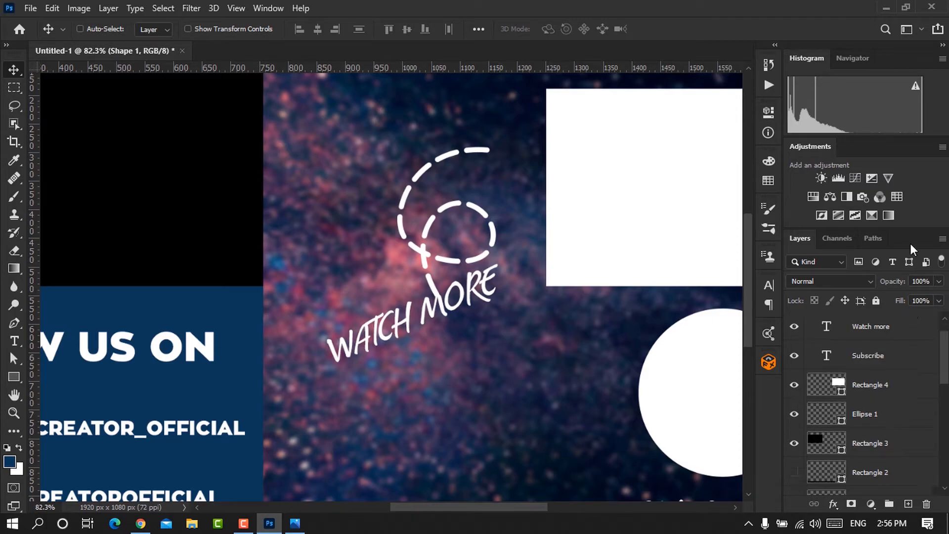
- Draw a 138 × 138 px square below the WATCH MORE text with a white fill and no stroke
left_click(17, 380)
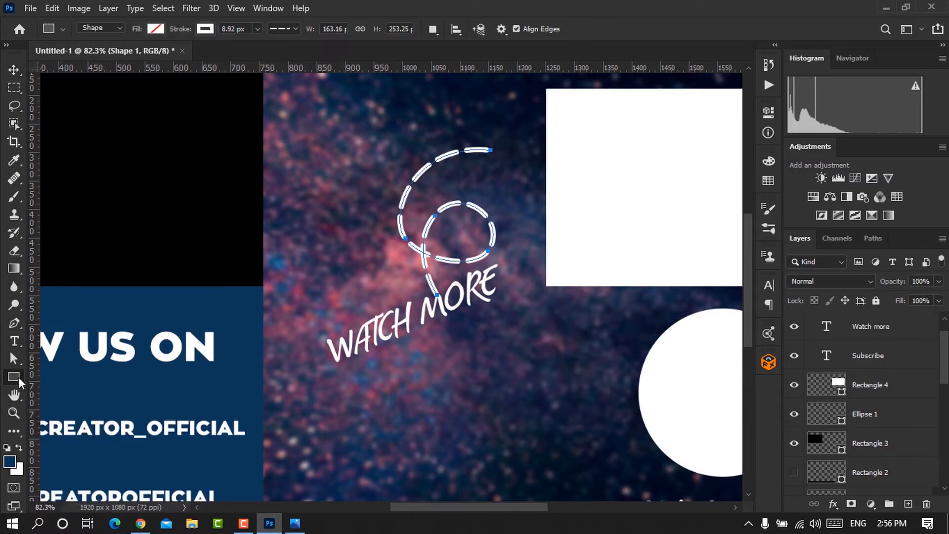
left_click_drag(441, 349, 526, 428)
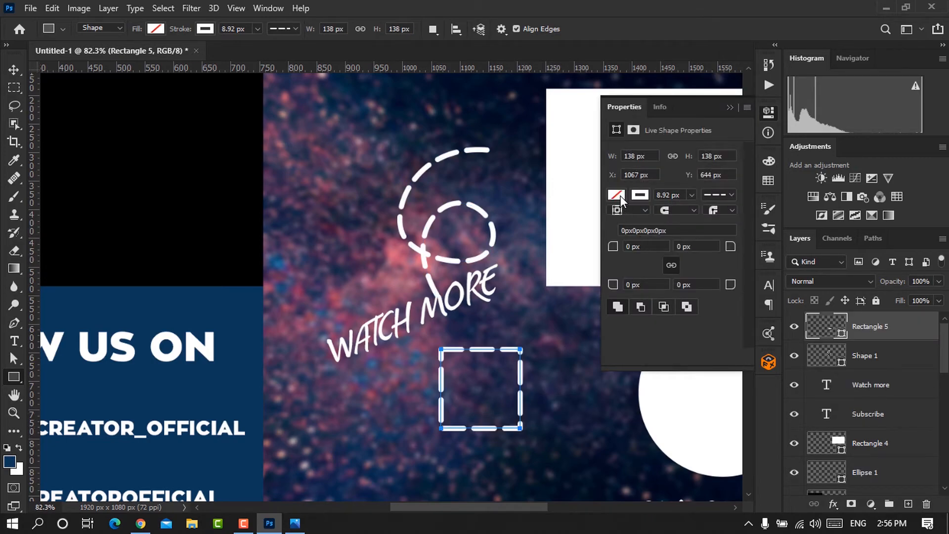
left_click(621, 196)
left_click(619, 268)
left_click(641, 194)
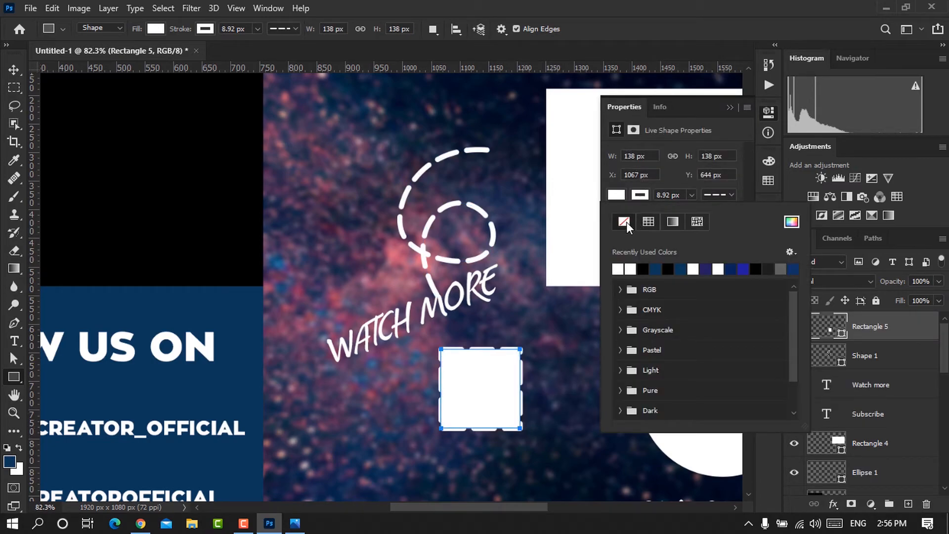
left_click(623, 221)
left_click(702, 177)
key("v")
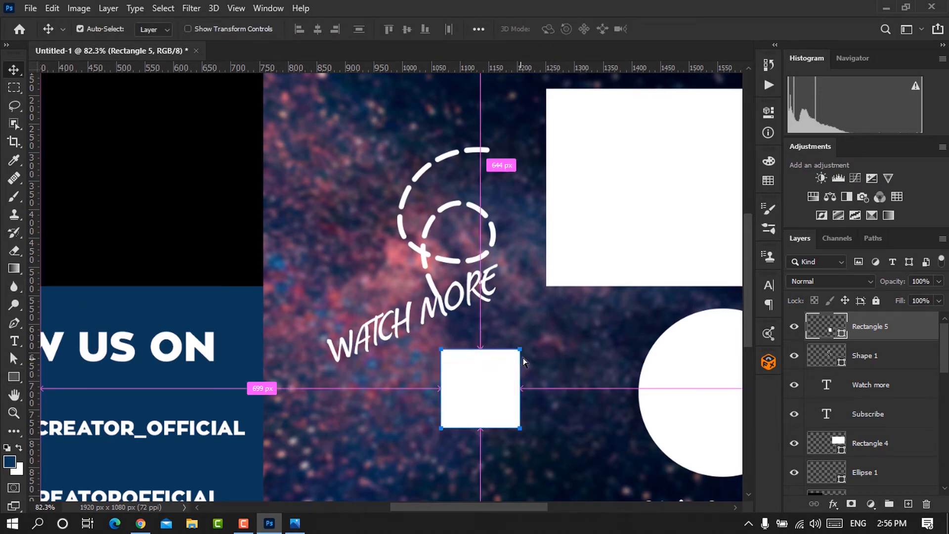
- Rotate the white square below the WATCH MORE text by -45° into a diamond
key("ctrl+t")
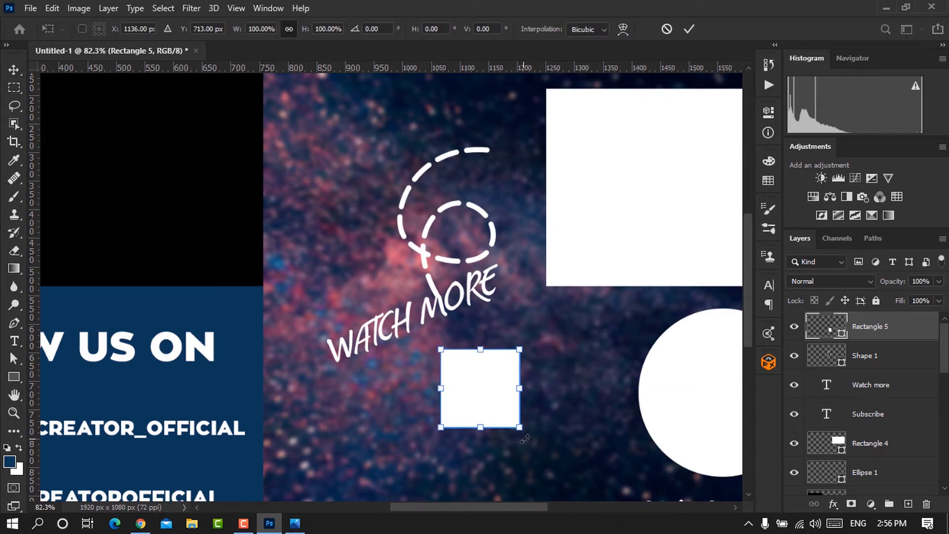
left_click_drag(524, 438, 570, 383)
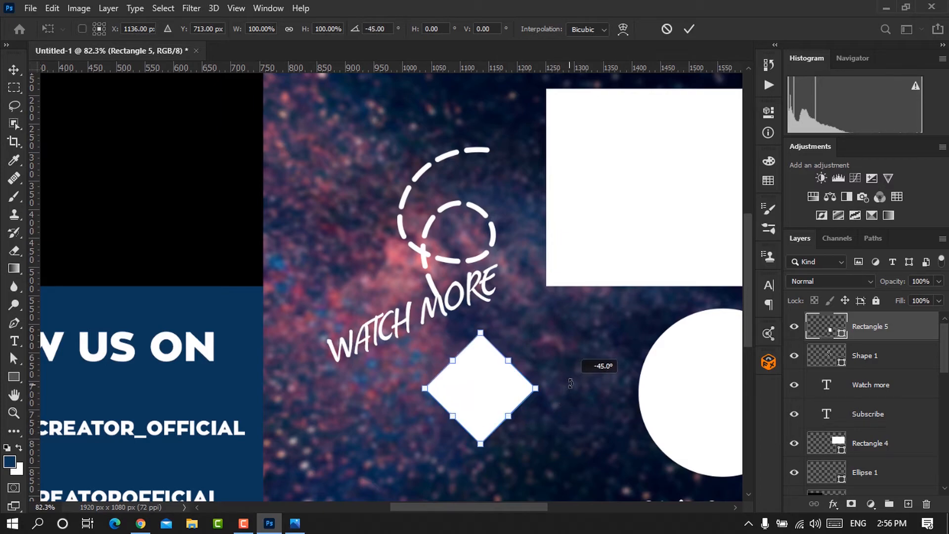
left_click(689, 28)
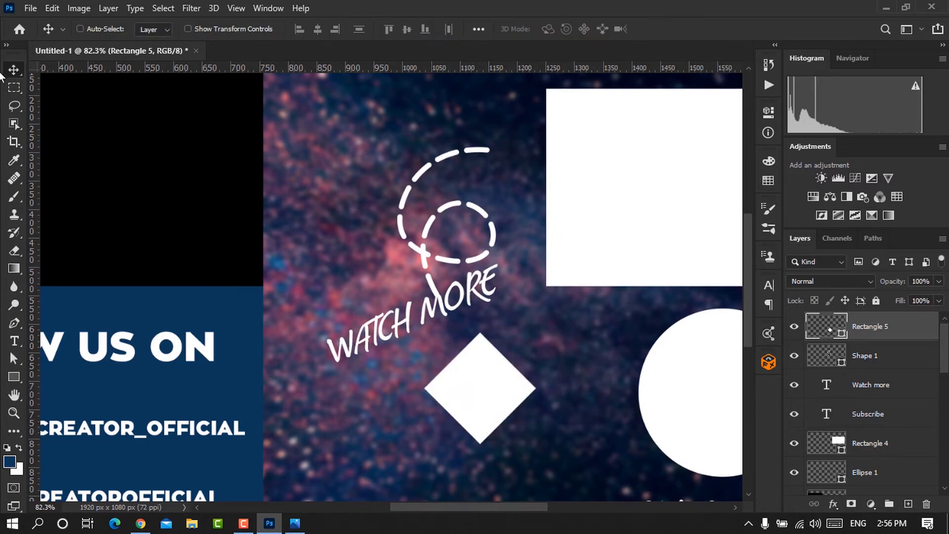
- Mask out the lower half of the diamond to leave a triangle, and convert the layer to a smart object
left_click(14, 89)
scroll(428, 422, "up", 7)
left_click_drag(425, 384, 589, 462)
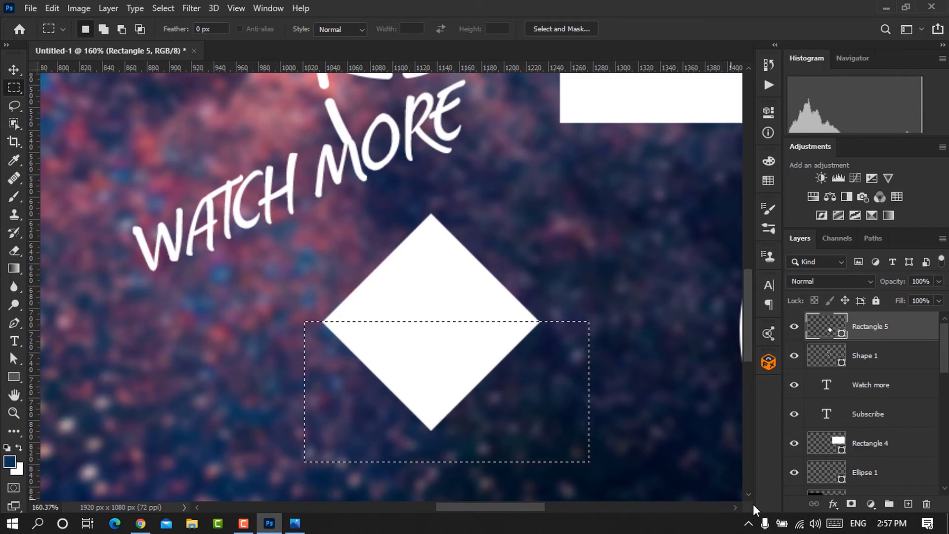
left_click(848, 511, "alt")
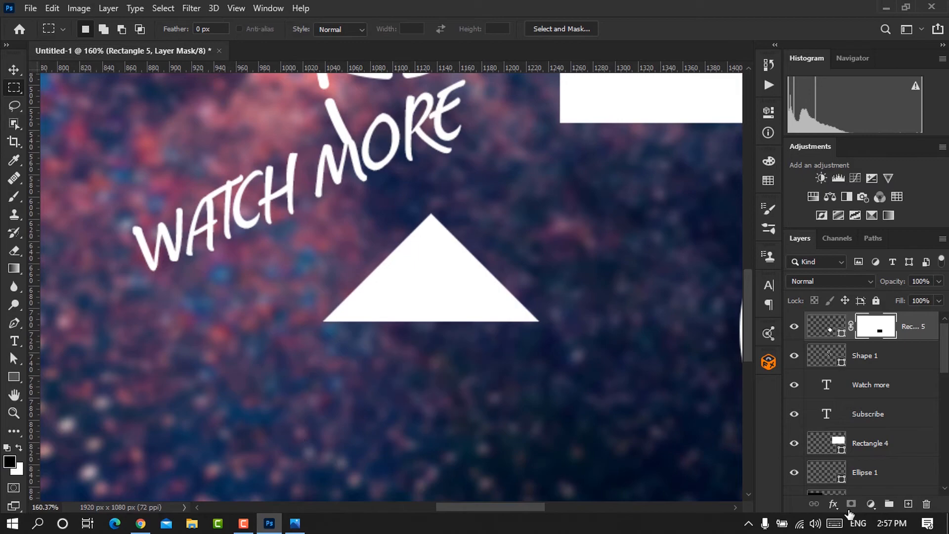
right_click(918, 328)
left_click(823, 192)
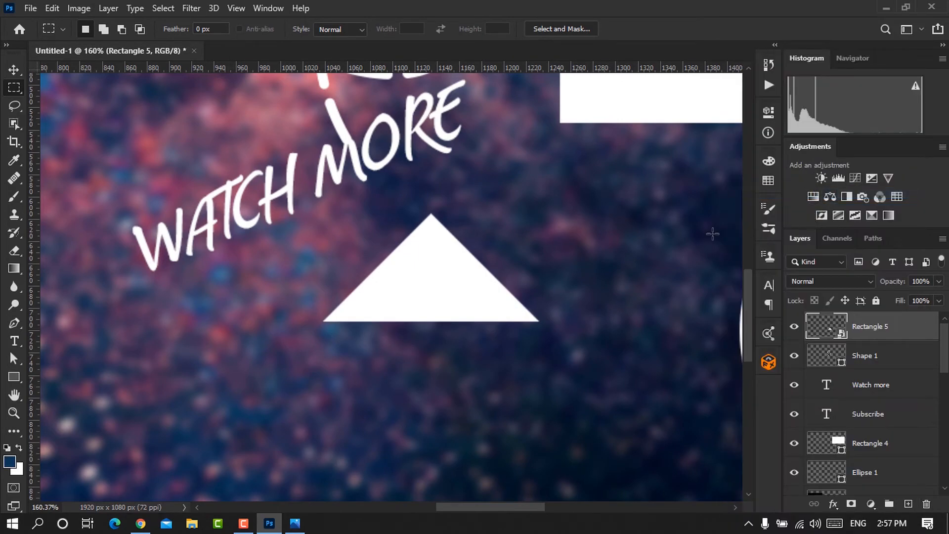
- Scale the white triangle to about 32.5%, turn it to point right and place it just beyond the dashed loop's upper end
key("v")
scroll(459, 310, "down", 4)
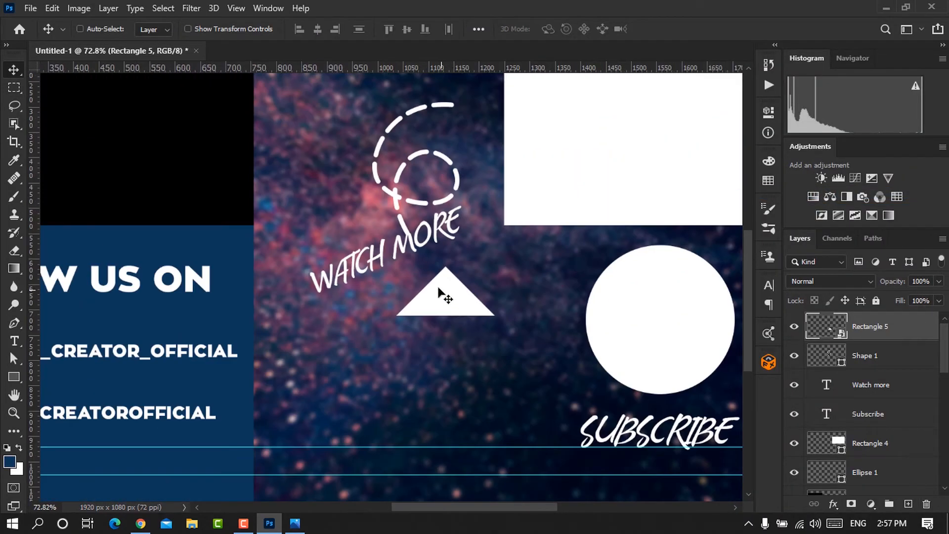
left_click_drag(440, 297, 439, 271)
key("ctrl+t")
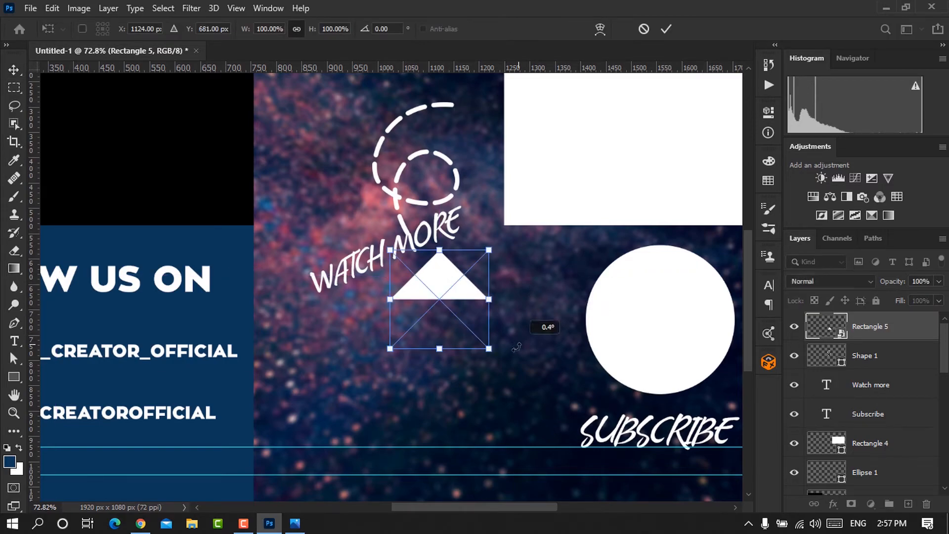
left_click_drag(543, 326, 459, 100)
scroll(485, 163, "up", 3)
scroll(486, 163, "up", 3)
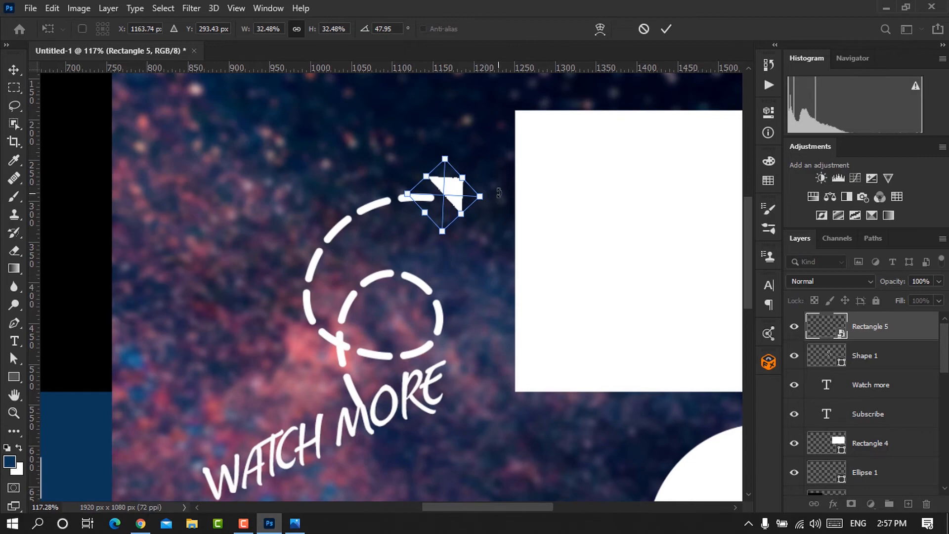
left_click_drag(487, 170, 477, 237)
left_click_drag(444, 197, 460, 204)
left_click_drag(492, 251, 490, 254)
left_click(666, 29)
- Extend the dashed path's upper end point to the arrowhead's base and raise its handle for a rounder curve
scroll(471, 198, "up", 4)
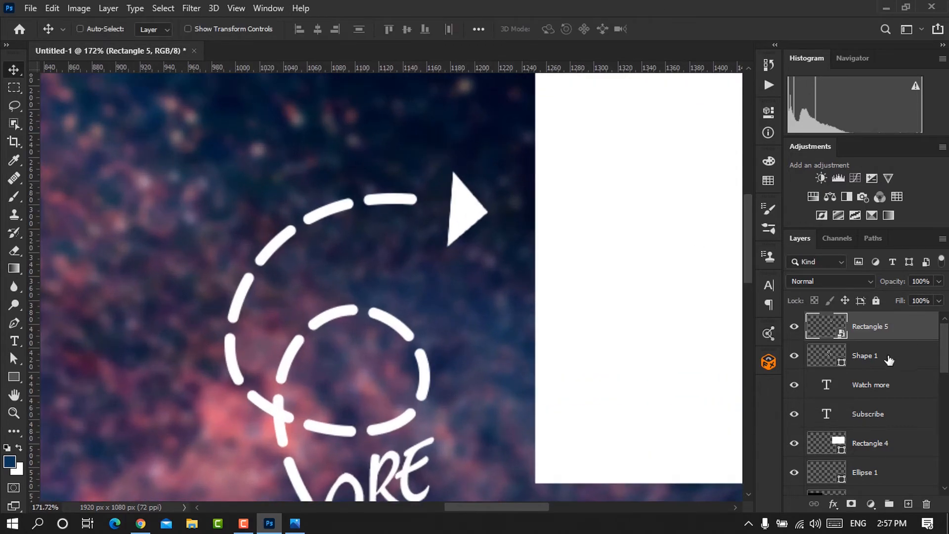
left_click(888, 357)
left_click(14, 359)
left_click(422, 200)
left_click(422, 200)
left_click(420, 201)
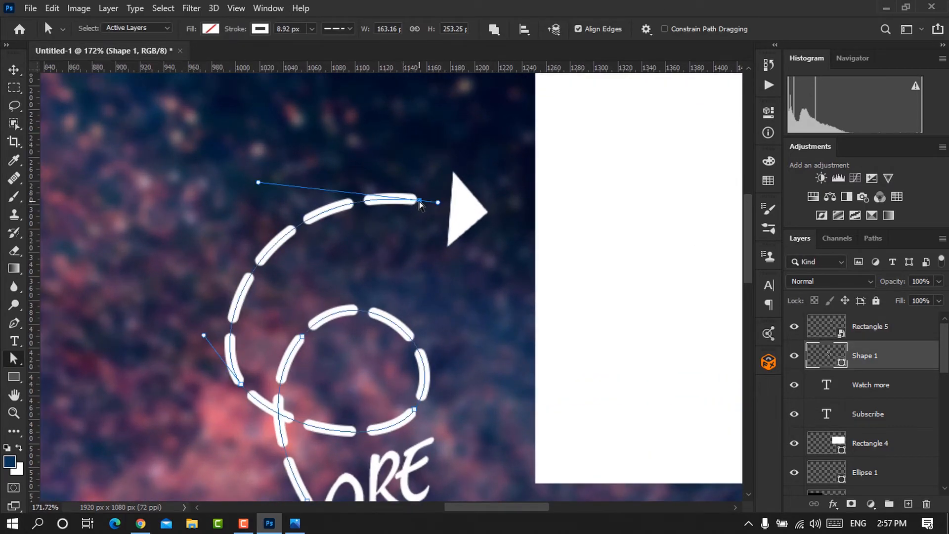
left_click_drag(420, 201, 450, 212)
left_click_drag(287, 193, 281, 148)
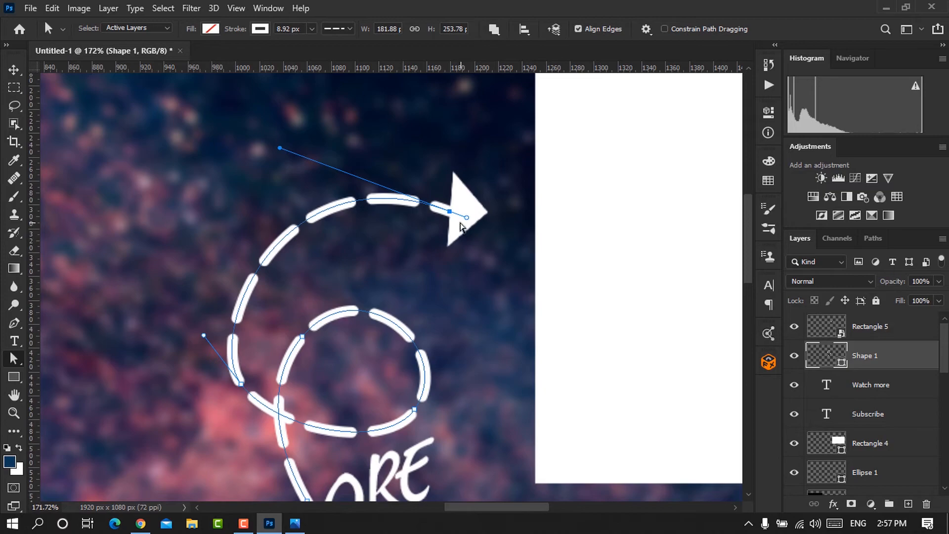
left_click_drag(450, 211, 454, 209)
- Rotate the arrowhead to about 106° to follow the direction of the dashed path
key("v")
left_click(870, 326)
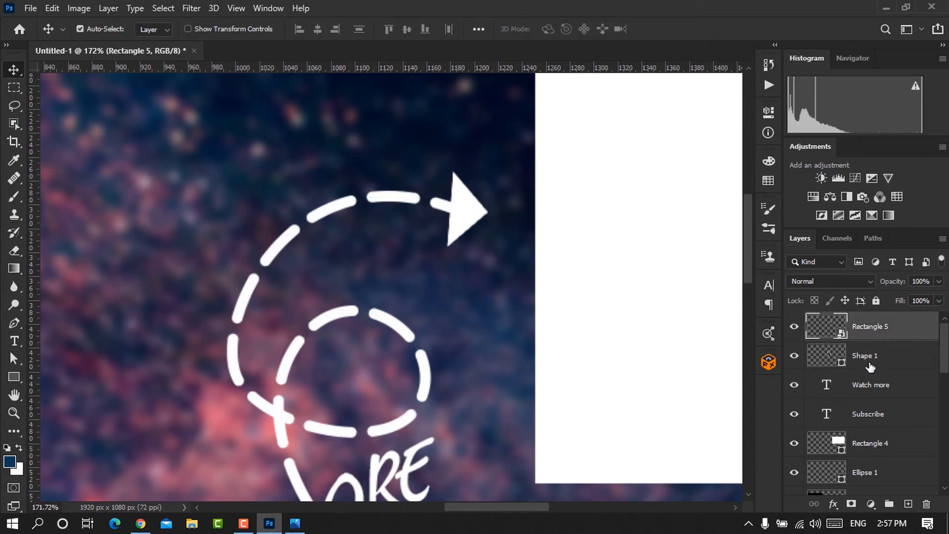
key("ctrl+t")
left_click_drag(508, 139, 497, 276)
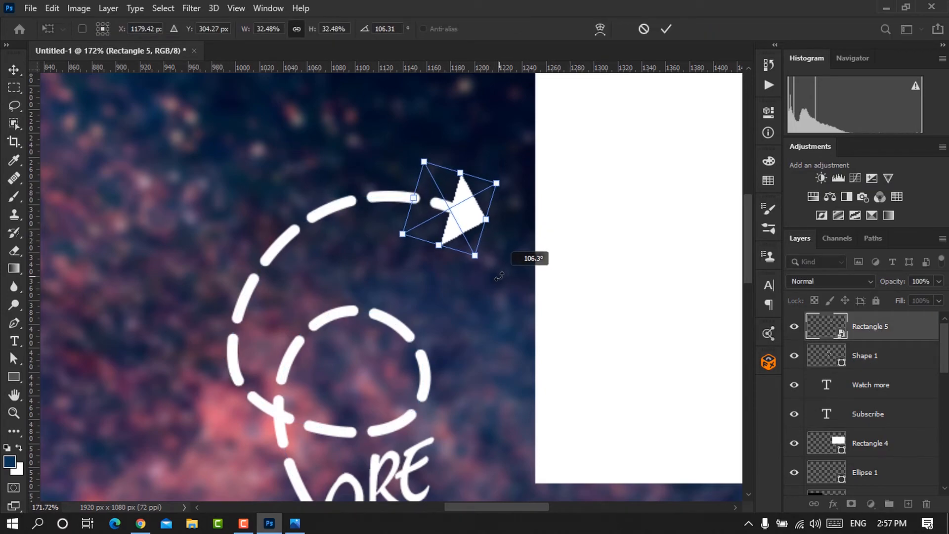
left_click(666, 29)
- Shift the arrowhead slightly away from the last dash and fine-tune its rotation along the curve
scroll(489, 250, "down", 3)
left_click_drag(483, 234, 487, 266)
scroll(486, 236, "up", 5)
key("ctrl+t")
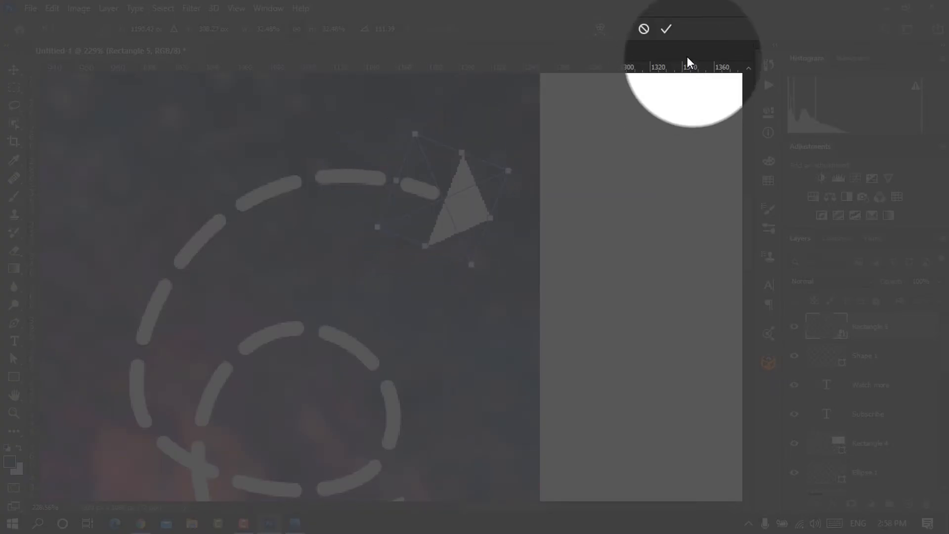
left_click(666, 29)
- Move the WATCH MORE text slightly down, clear of the loop's tail, and enlarge it to about 109%
scroll(509, 272, "down", 1)
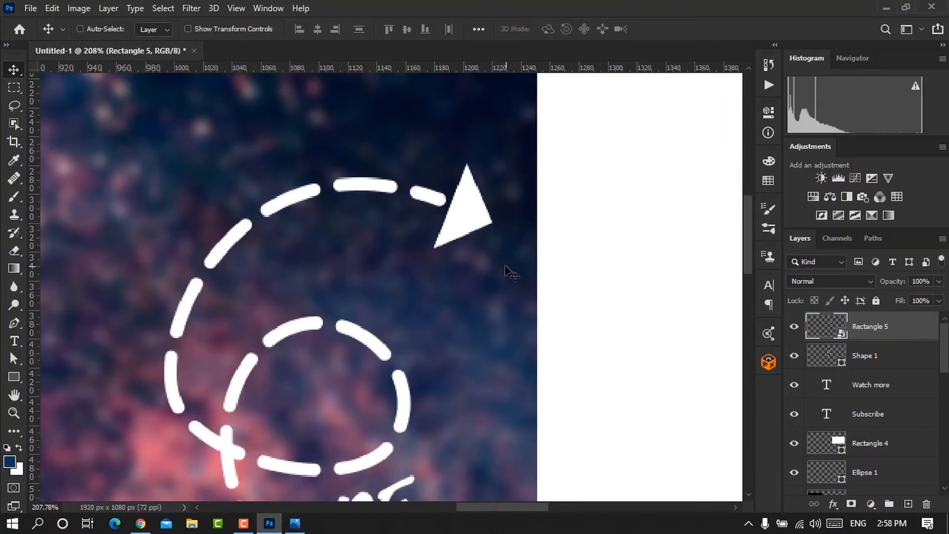
scroll(451, 232, "down", 4)
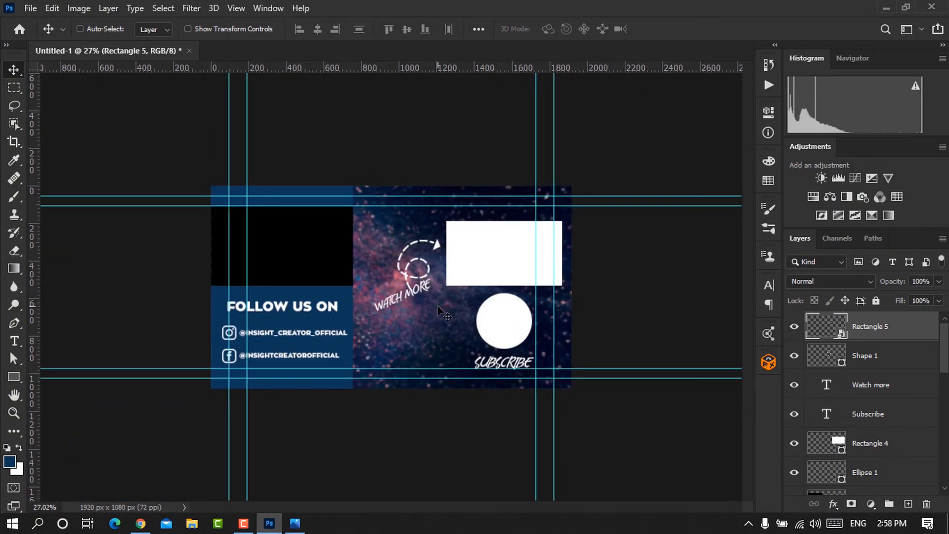
scroll(435, 314, "up", 2)
scroll(441, 319, "up", 2)
left_click(918, 393)
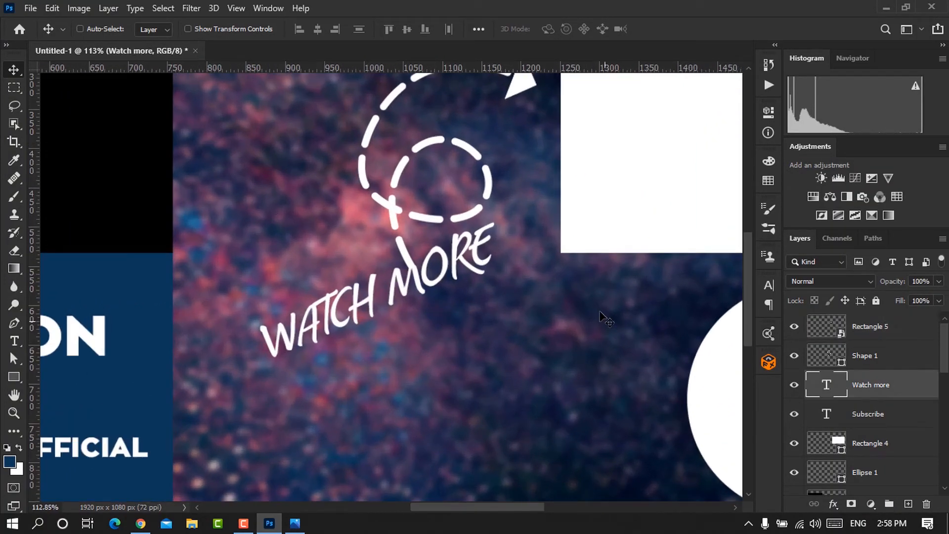
left_click_drag(487, 277, 491, 285)
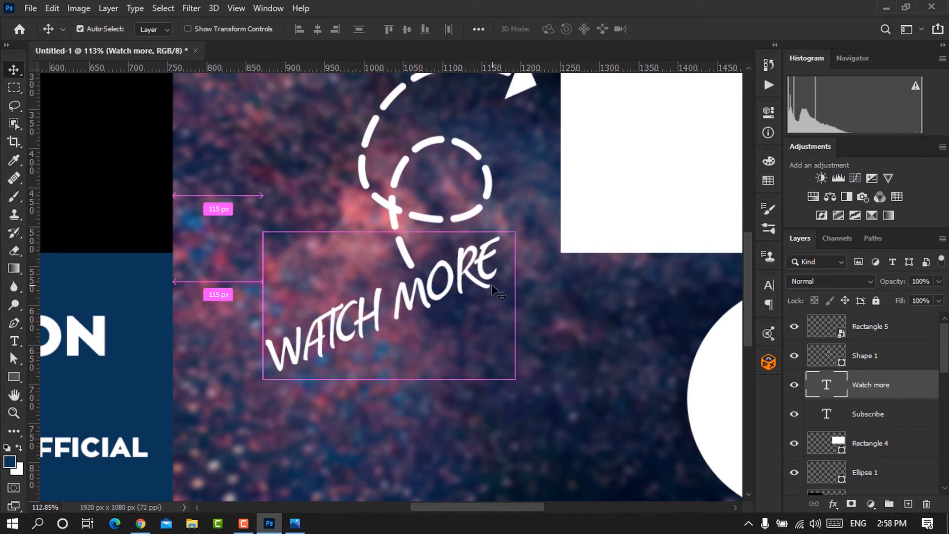
key("ctrl+t")
left_click_drag(262, 393, 240, 408)
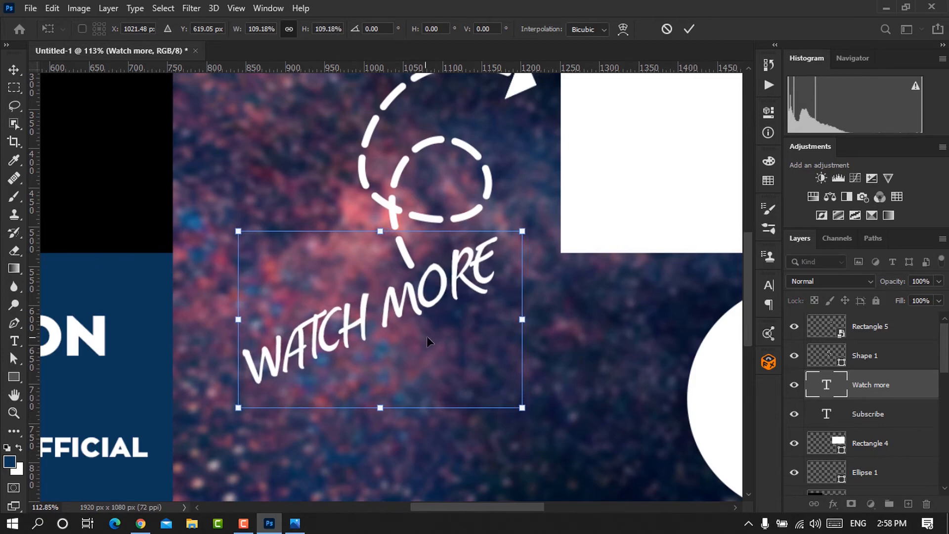
left_click_drag(426, 336, 433, 335)
left_click(687, 32)
- Fill the black video rectangle above the FOLLOW US ON text with white
key("ctrl+0")
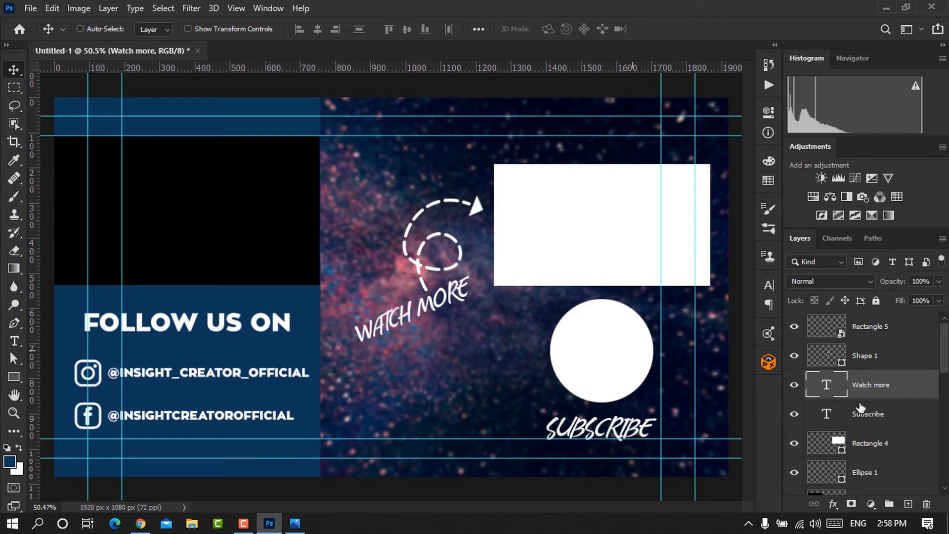
scroll(910, 432, "down", 3)
left_click(843, 332)
left_click(768, 161)
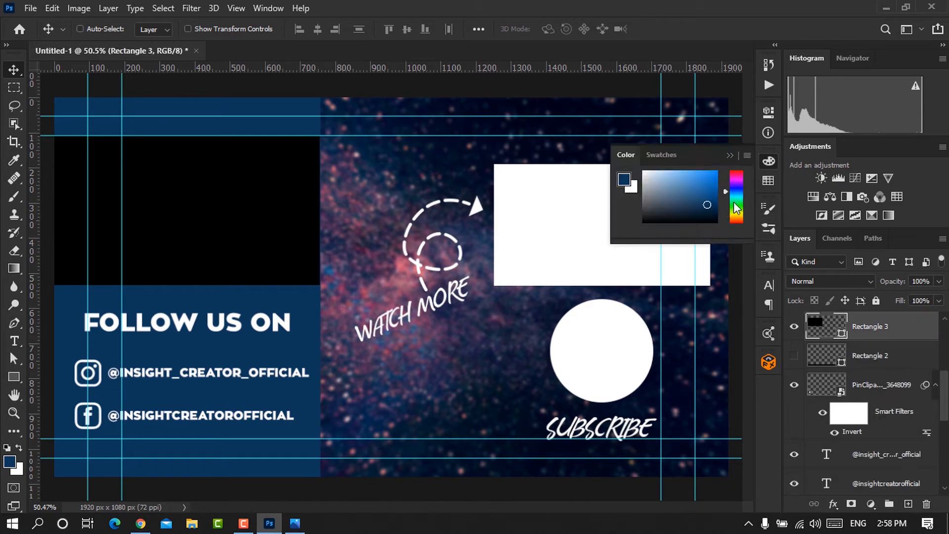
left_click(730, 156)
left_click(769, 180)
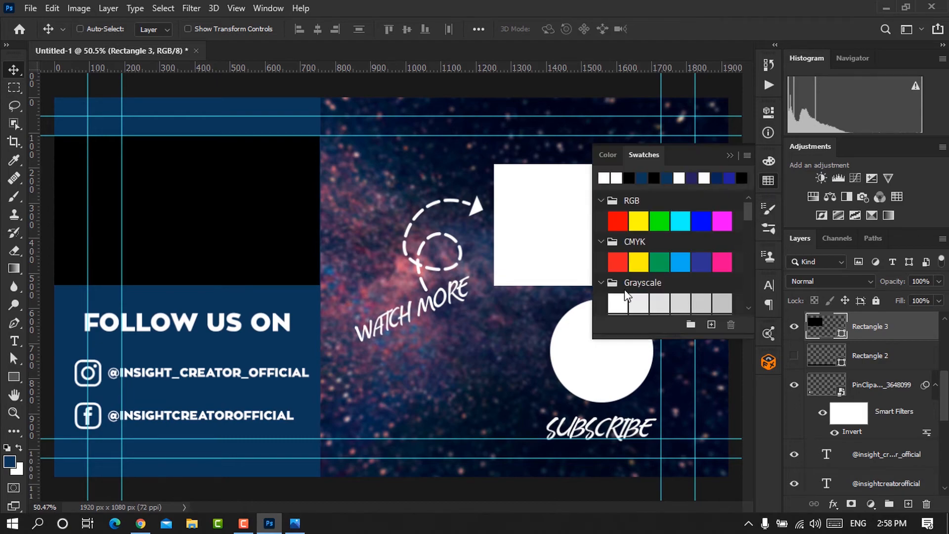
scroll(617, 203, "down", 2)
left_click(617, 245)
left_click(730, 155)
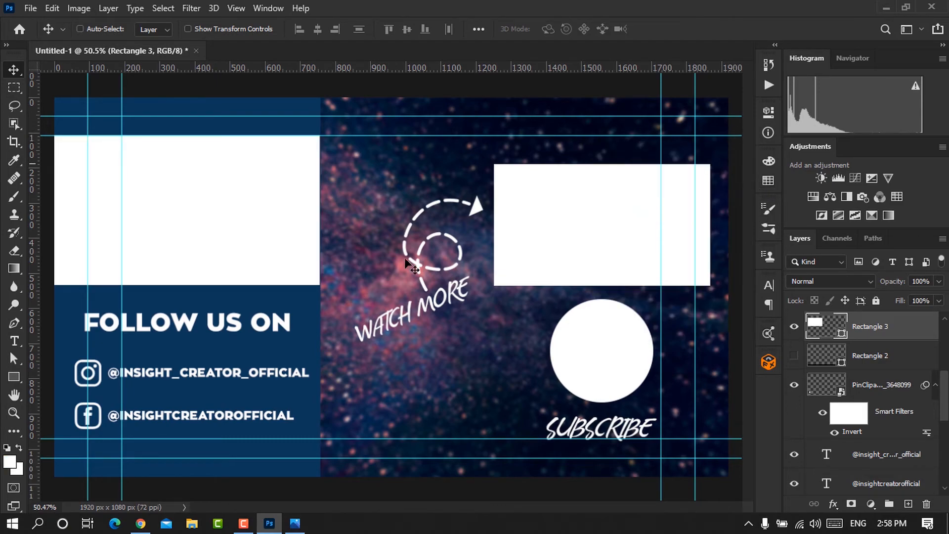
- Delete the hidden Rectangle 2 layer
left_click(838, 356)
key("Delete")
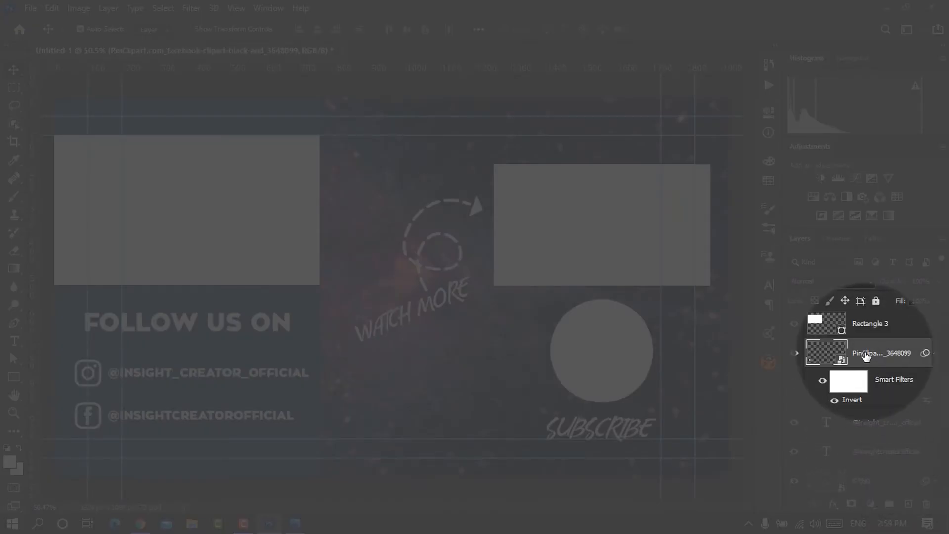
key("ctrl+z")
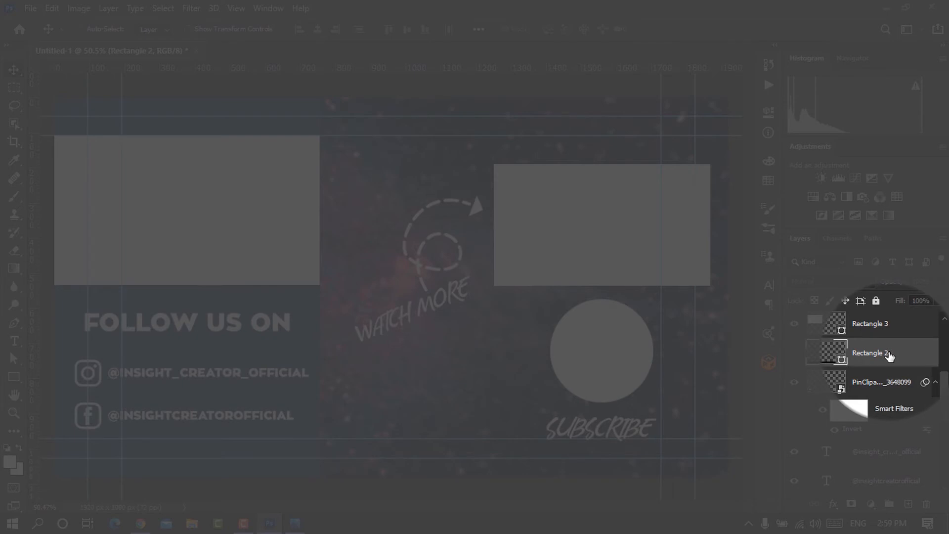
key("Delete")
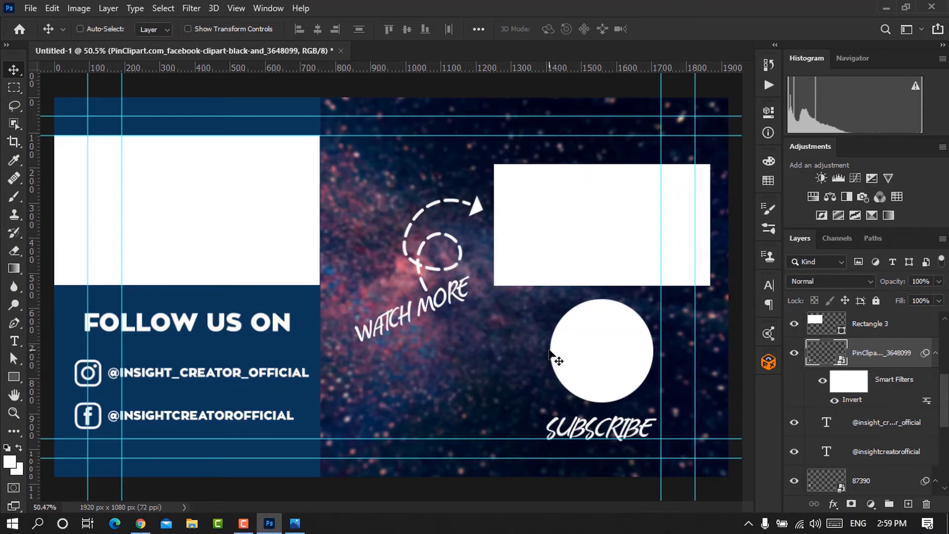
- Move the arrowhead, dashed loop and video rectangle above the SUBSCRIBE circle together up by about 30 px
scroll(365, 218, "down", 1)
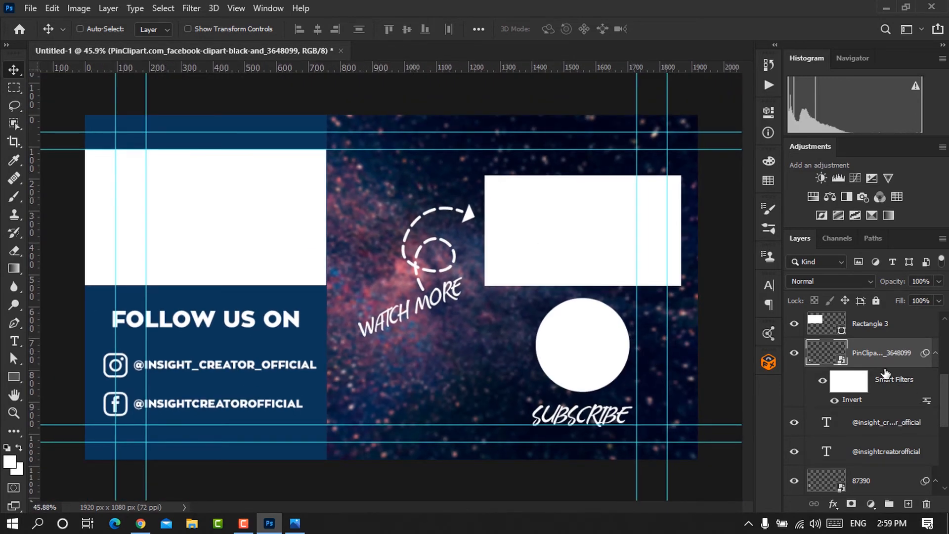
left_click(869, 336)
scroll(888, 372, "up", 3)
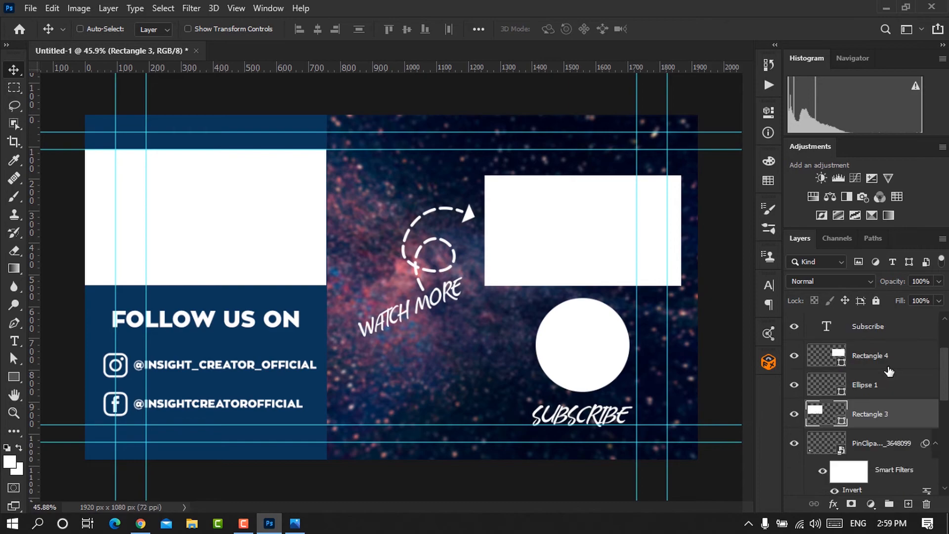
left_click(870, 356)
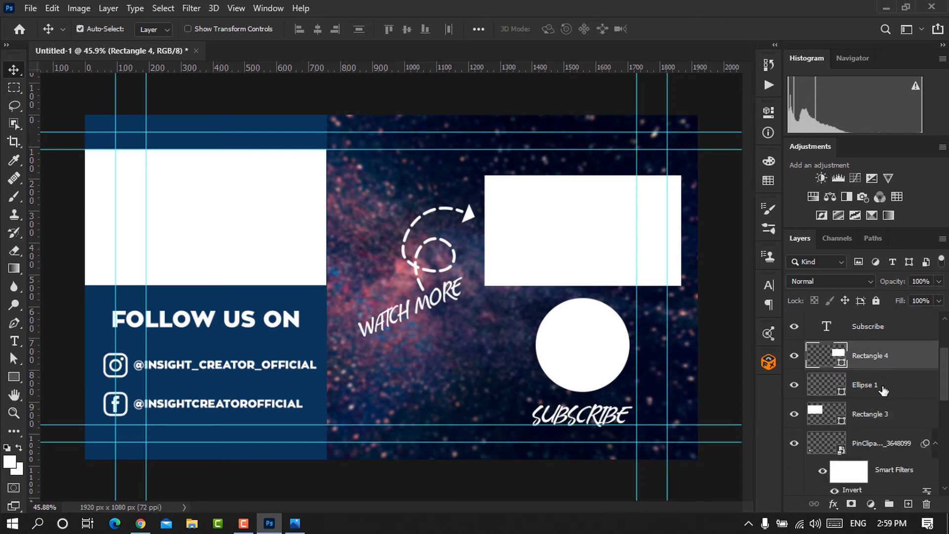
scroll(873, 359, "up", 3)
left_click(878, 359)
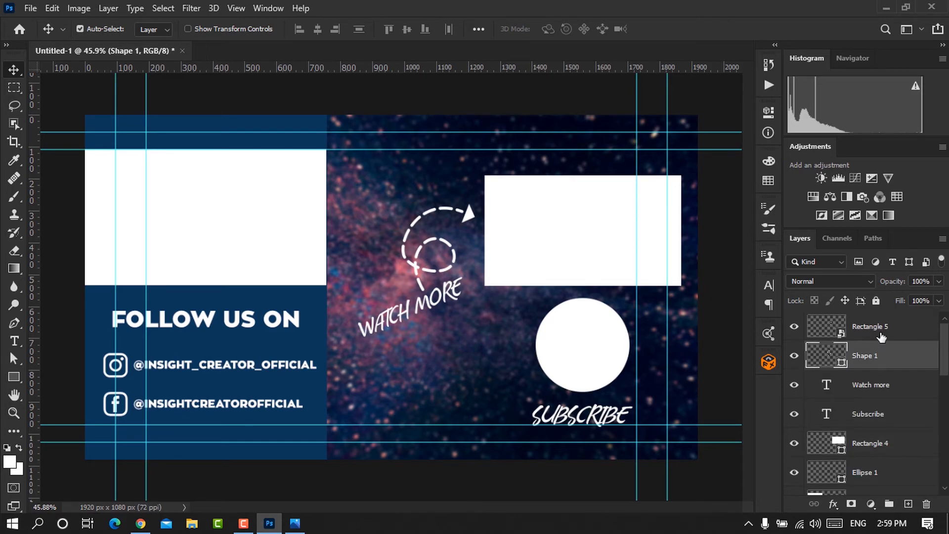
left_click(881, 336, "ctrl")
left_click(879, 450, "ctrl")
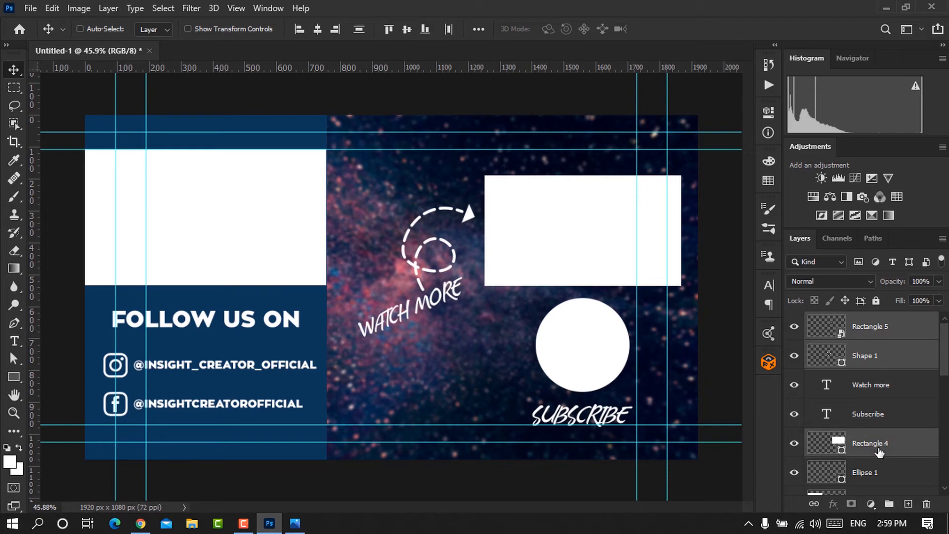
key("shift+Up")
key("shift+Up")
key("shift+Up")
key("shift+Up")
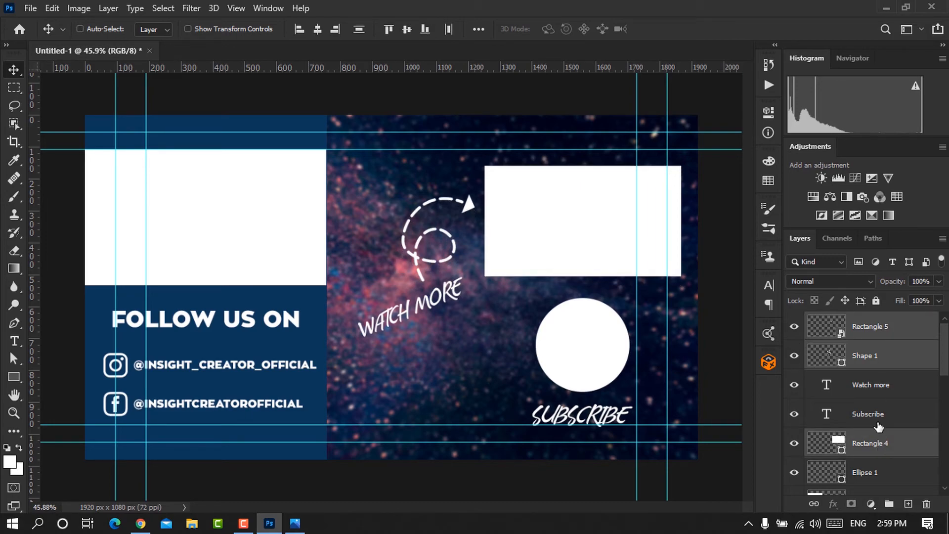
- Nudge the arrowhead, dashed loop and video rectangle above the SUBSCRIBE circle together down by about 5 px
left_click(879, 388)
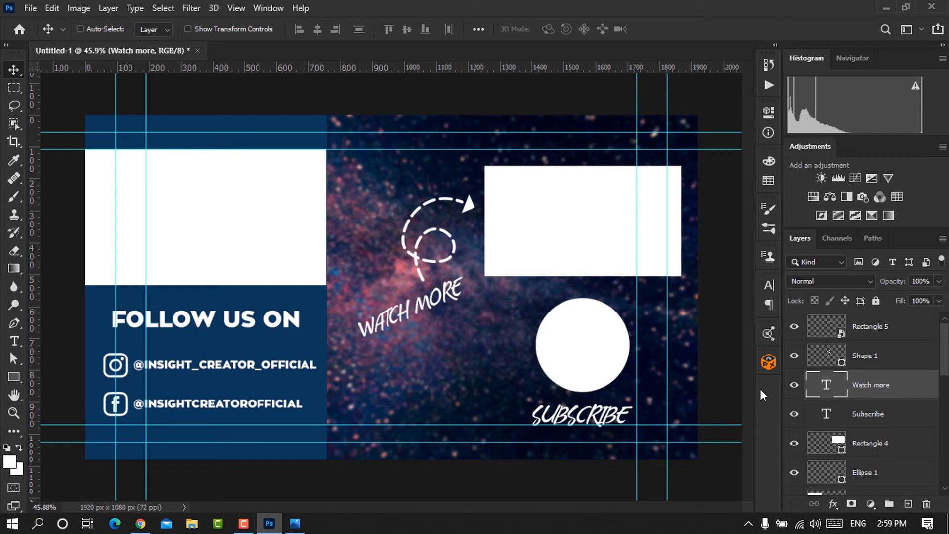
left_click(883, 448)
left_click(882, 363, "ctrl")
left_click(882, 325, "ctrl")
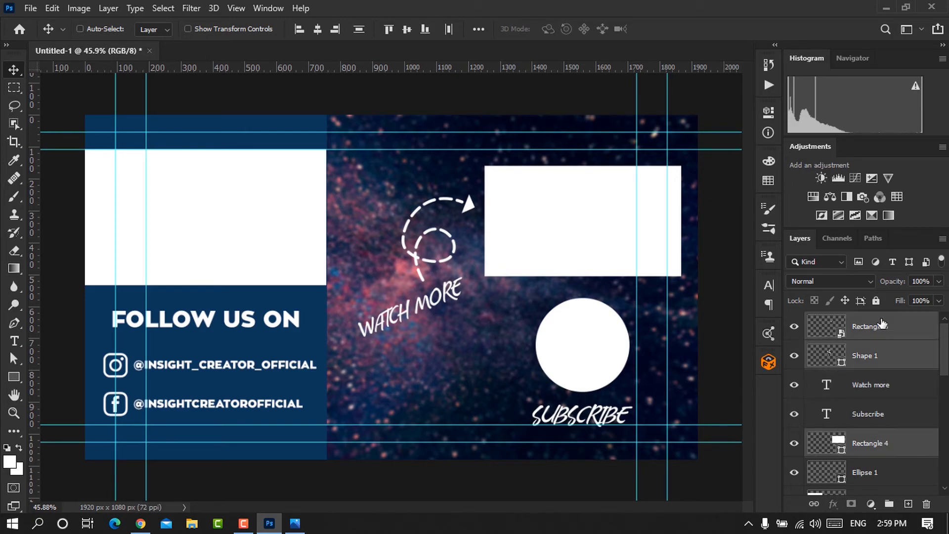
key("shift+Down")
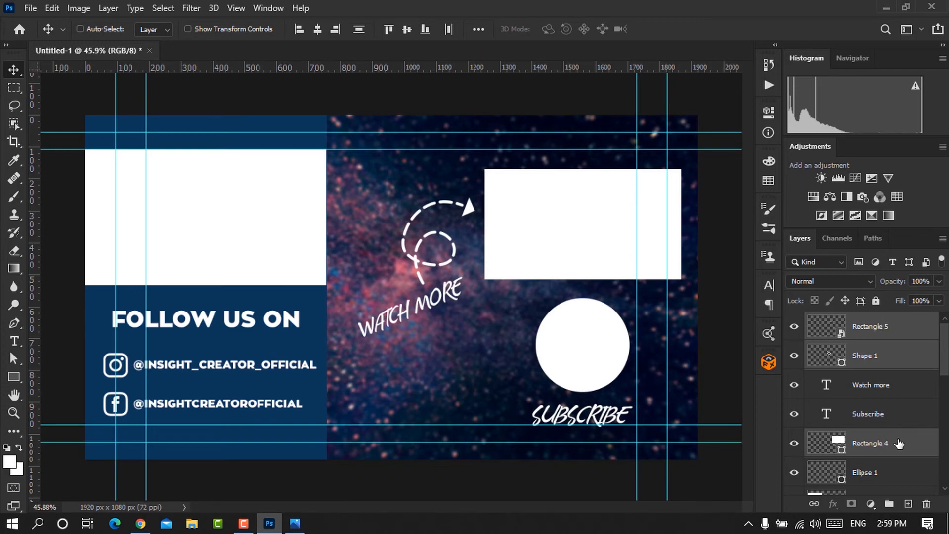
key("shift+Up")
key("shift+Up")
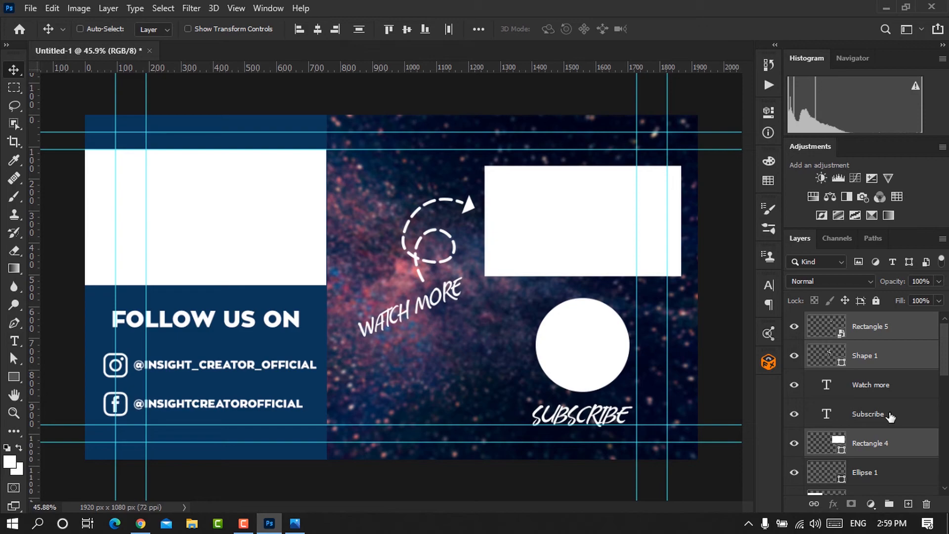
key("Down")
key("Down")
key("Down")
key("Down")
key("Down")
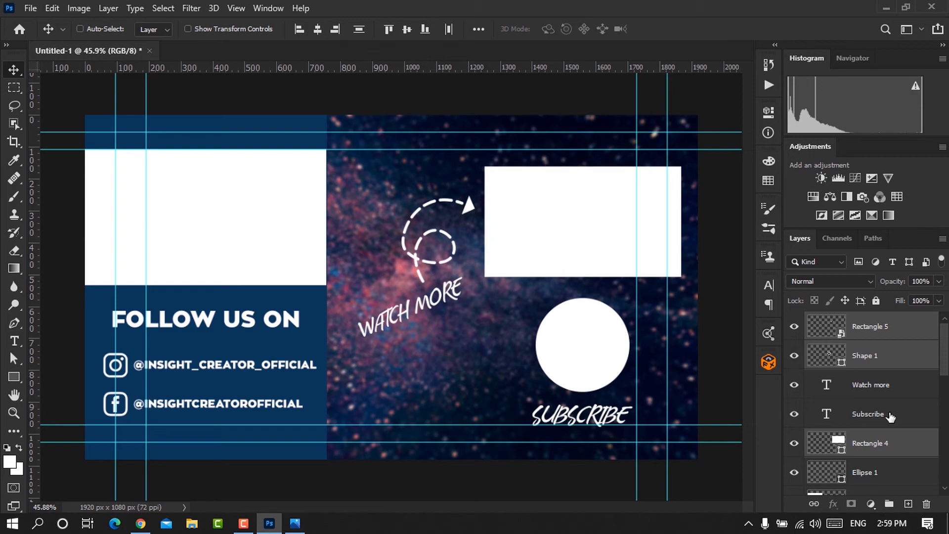
- Move the WATCH MORE text slightly up, closer to the dashed loop's tail
left_click(871, 394)
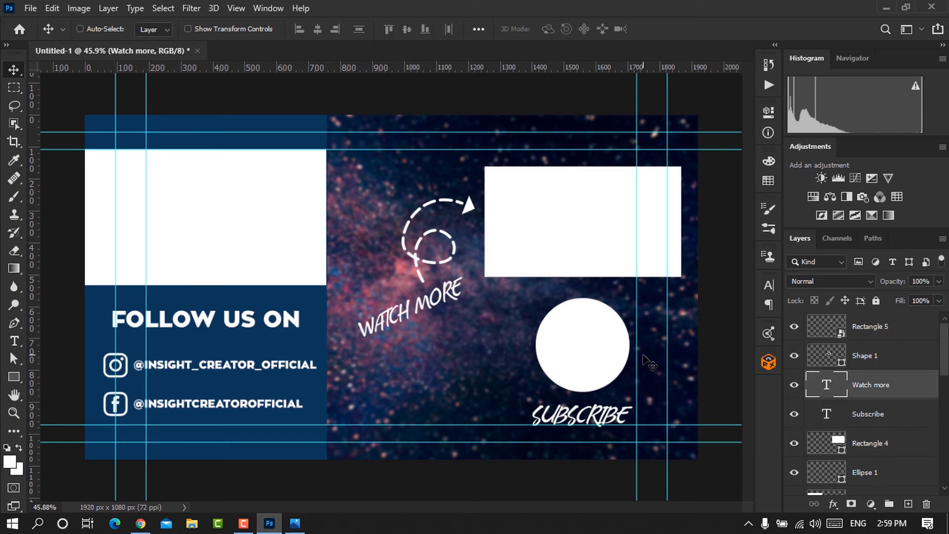
key("shift+Up")
key("shift+Up")
key("shift+Up")
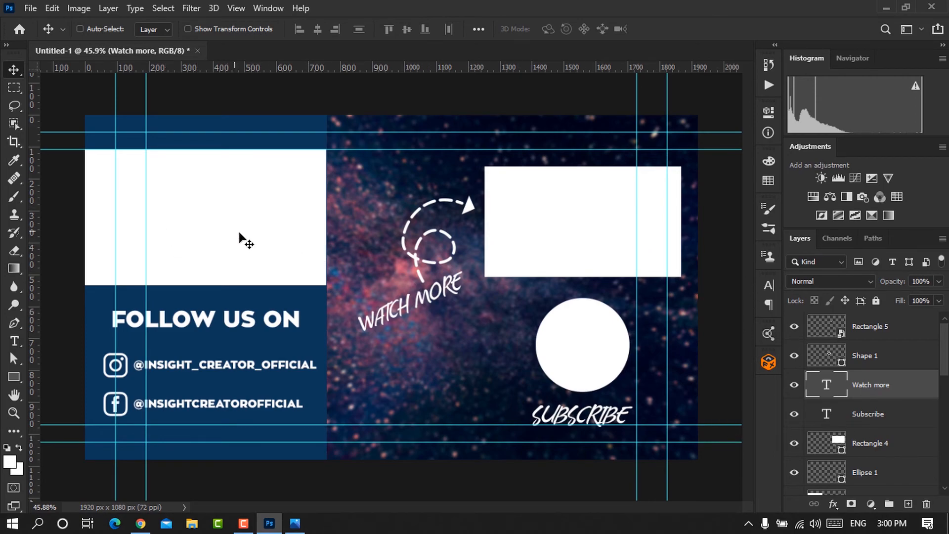
- Align the Instagram and Facebook icons each to the vertical centre of its own handle text
scroll(934, 401, "down", 5)
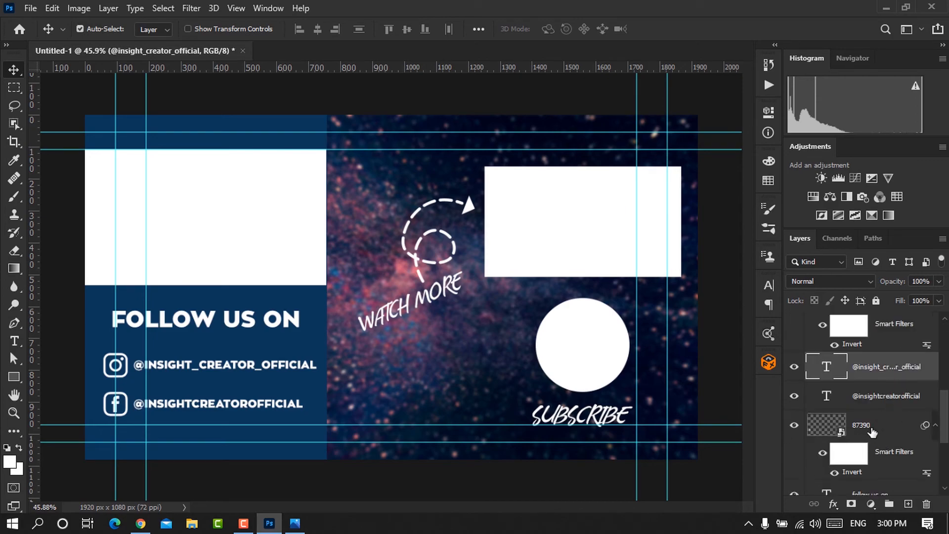
left_click(870, 428, "ctrl")
scroll(903, 395, "down", 1)
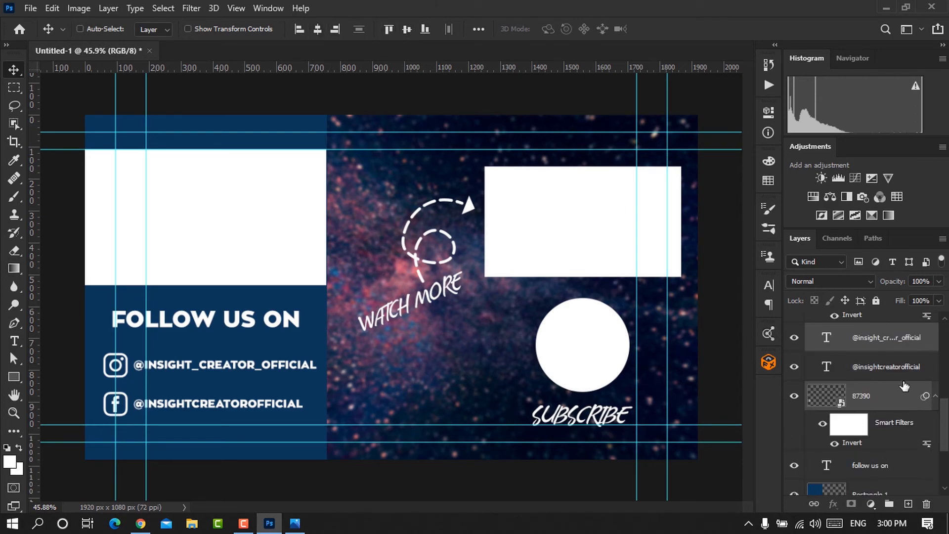
left_click(902, 375)
scroll(902, 376, "down", 3)
scroll(901, 375, "up", 5)
left_click(898, 332, "ctrl")
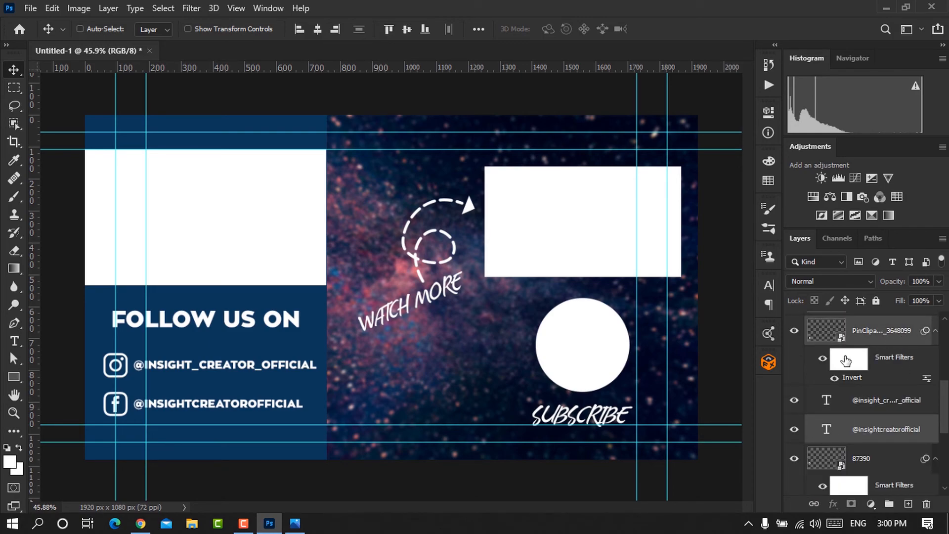
left_click(407, 29)
left_click(892, 429)
- Check the Youtube outro.png reference in Photos, return to Photoshop, and duplicate the blue side panel, Rectangle 1, directly beneath the original
scroll(840, 366, "down", 5)
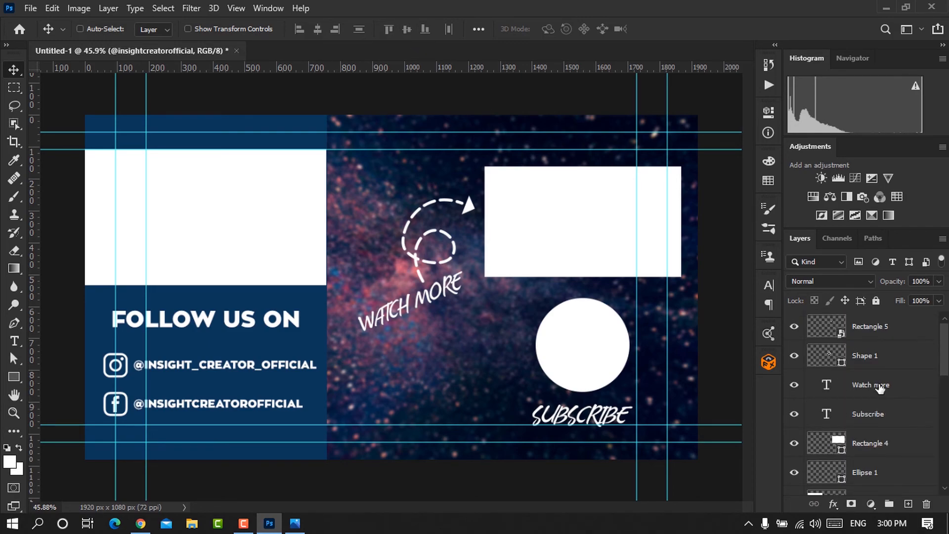
left_click(294, 523)
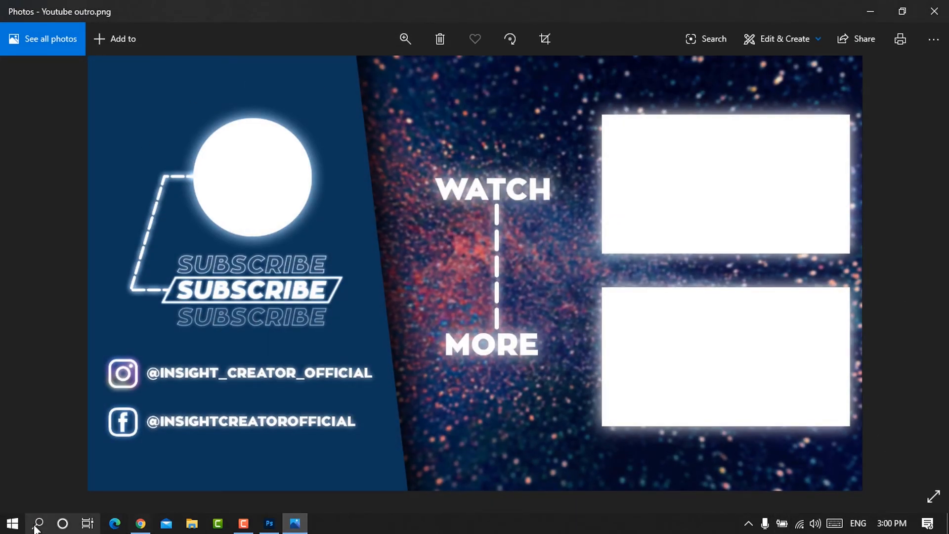
left_click(872, 8)
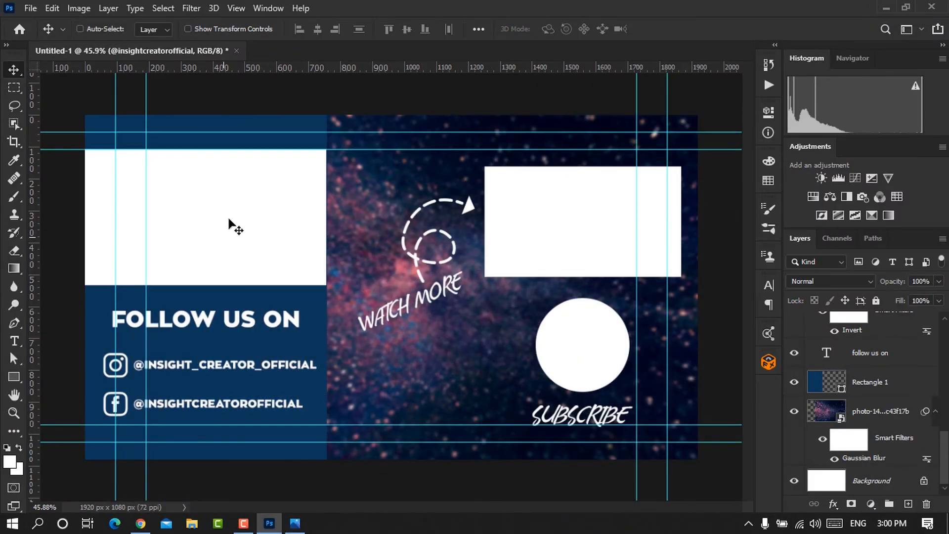
left_click(864, 382)
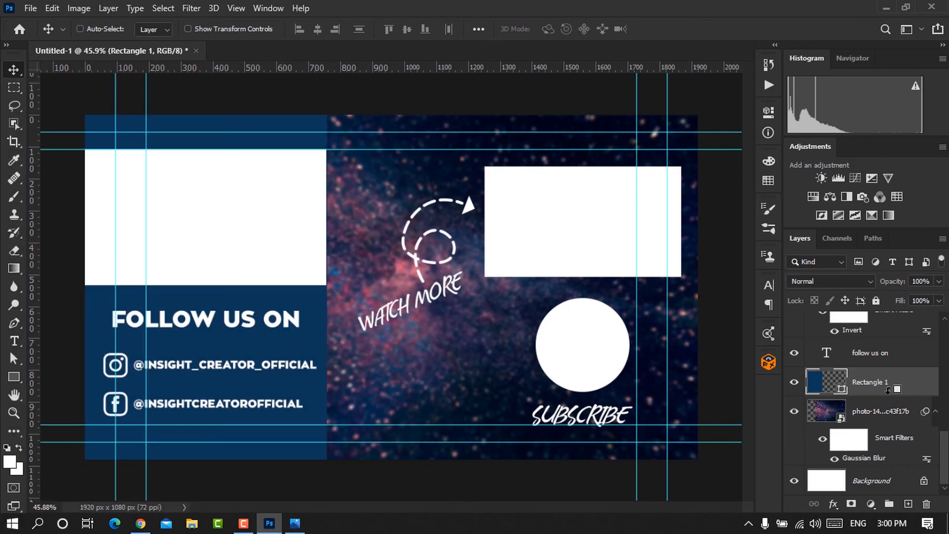
left_click_drag(888, 393, 879, 410)
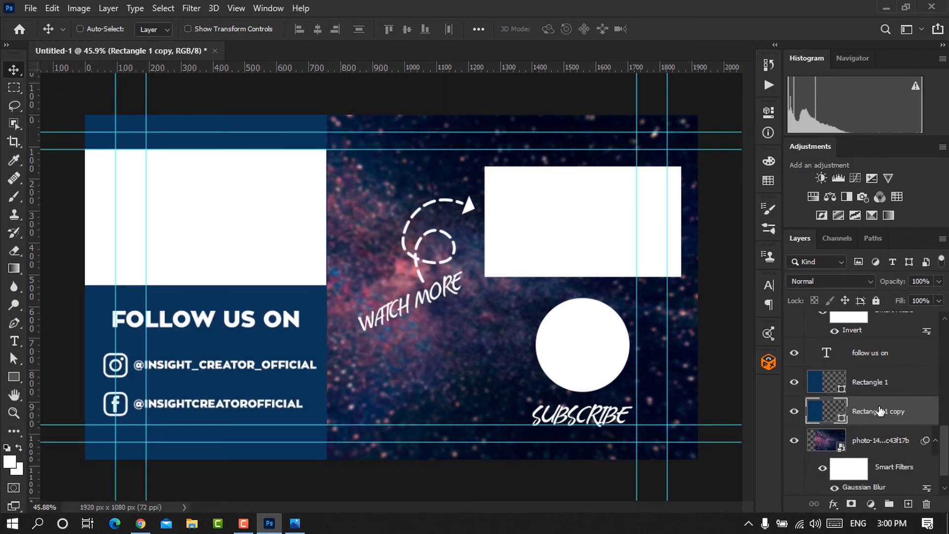
- Fill the duplicated side panel, Rectangle 1 copy, with black from the grayscale swatches
left_click(768, 161)
left_click(768, 180)
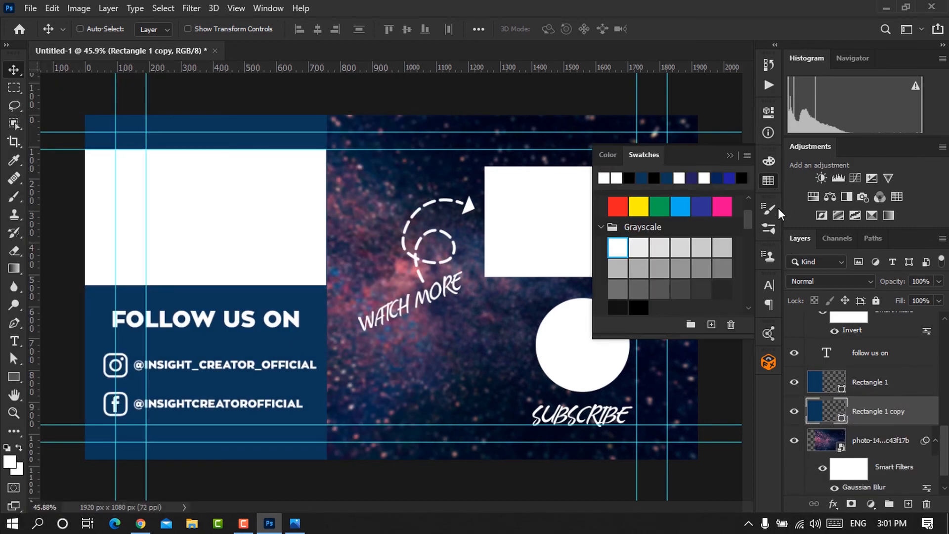
left_click(639, 307)
left_click(731, 156)
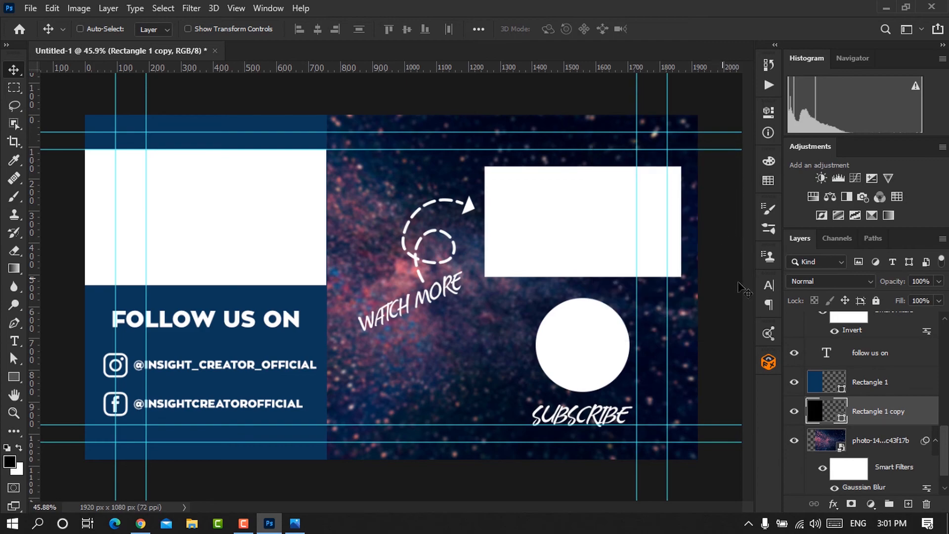
- Convert the black panel copy to a smart object and apply a Gaussian Blur with a 40 px radius
right_click(888, 416)
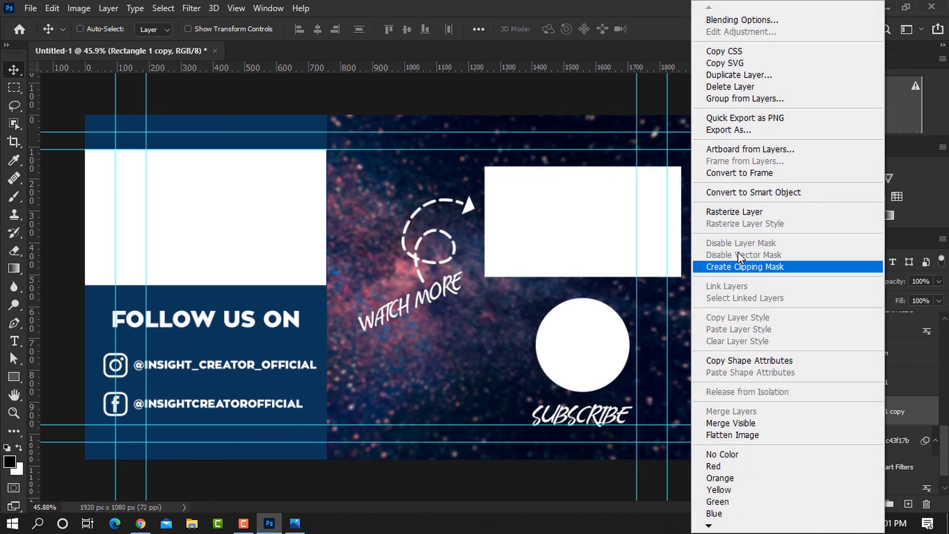
left_click(758, 189)
left_click(191, 8)
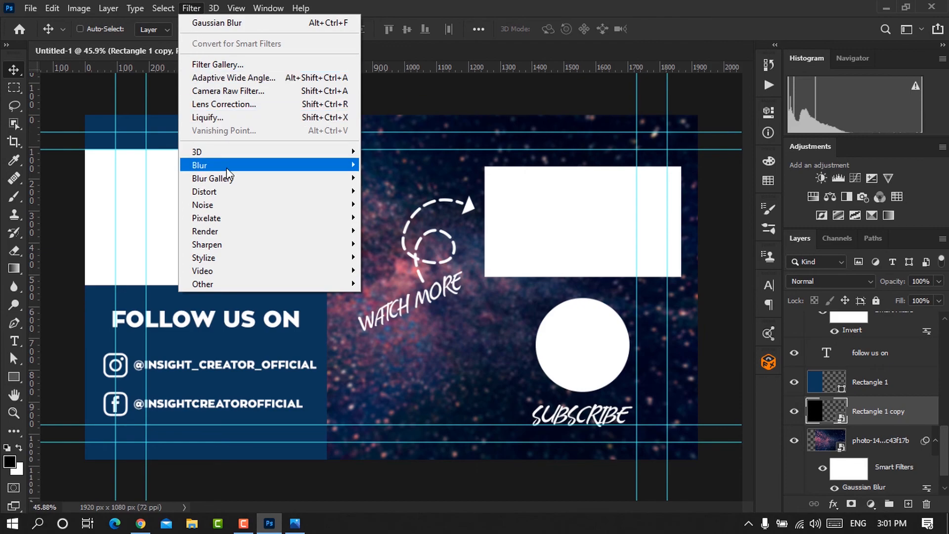
mouse_move(341, 165)
left_click(381, 218)
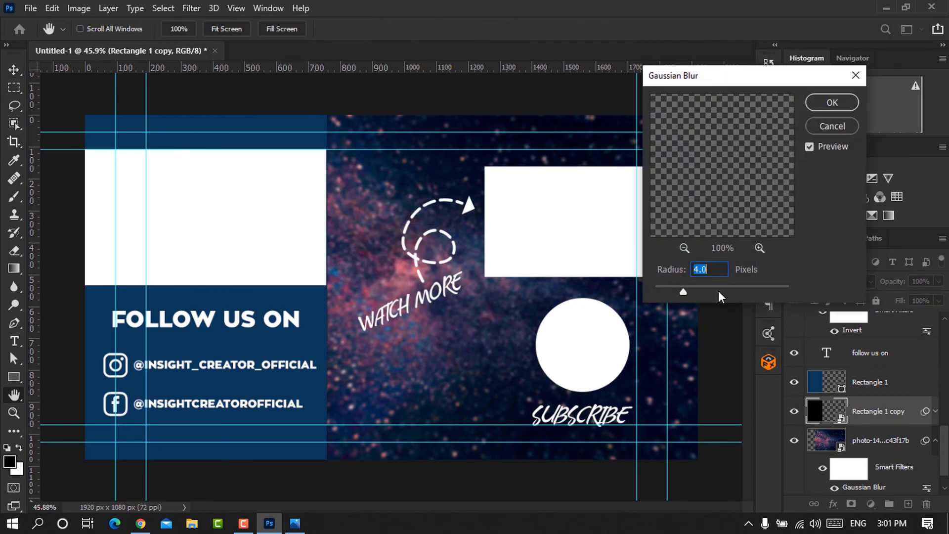
mouse_move(704, 288)
left_mouse_down()
mouse_move(731, 285)
mouse_move(722, 289)
left_mouse_up()
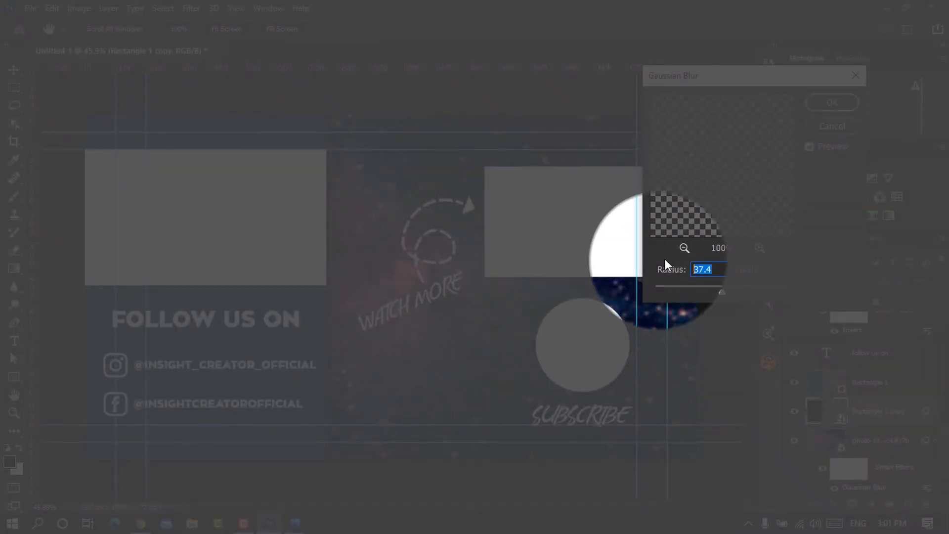
type("40")
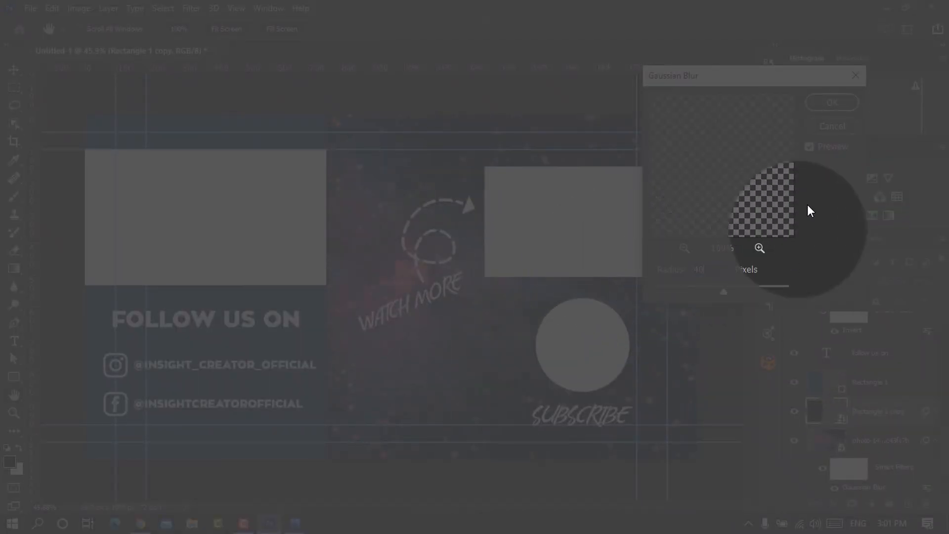
left_click(832, 103)
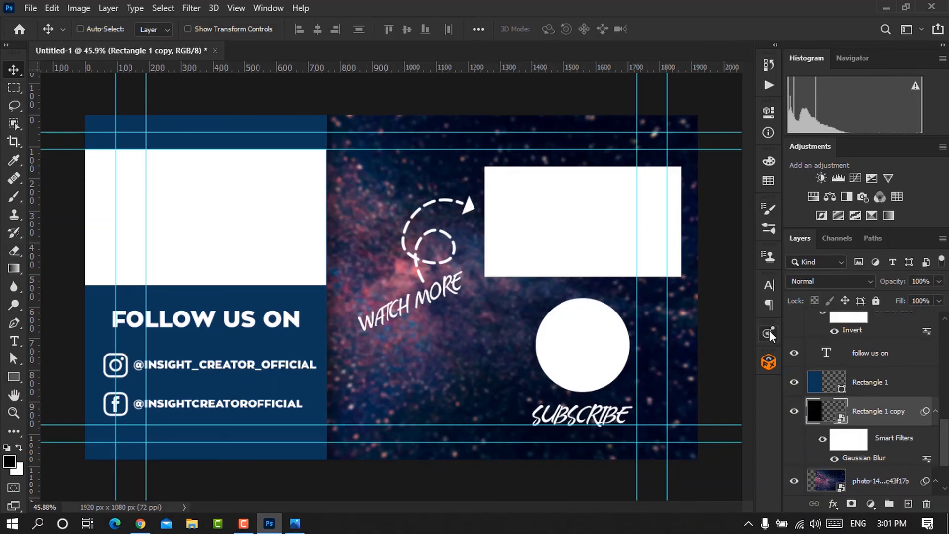
- Shift the blurred black panel slightly right so it shades the galaxy background, and set its opacity to 80%
left_click_drag(335, 266, 341, 266)
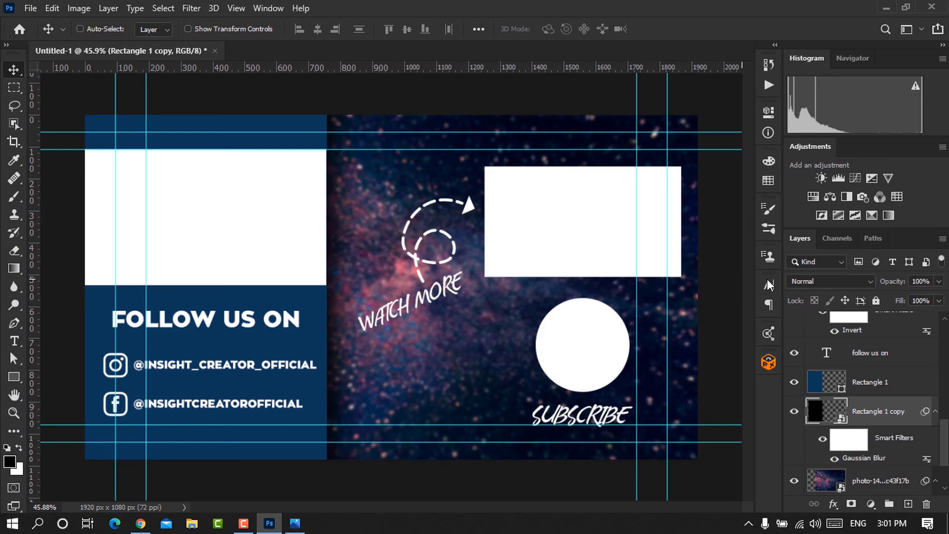
left_click_drag(895, 281, 884, 283)
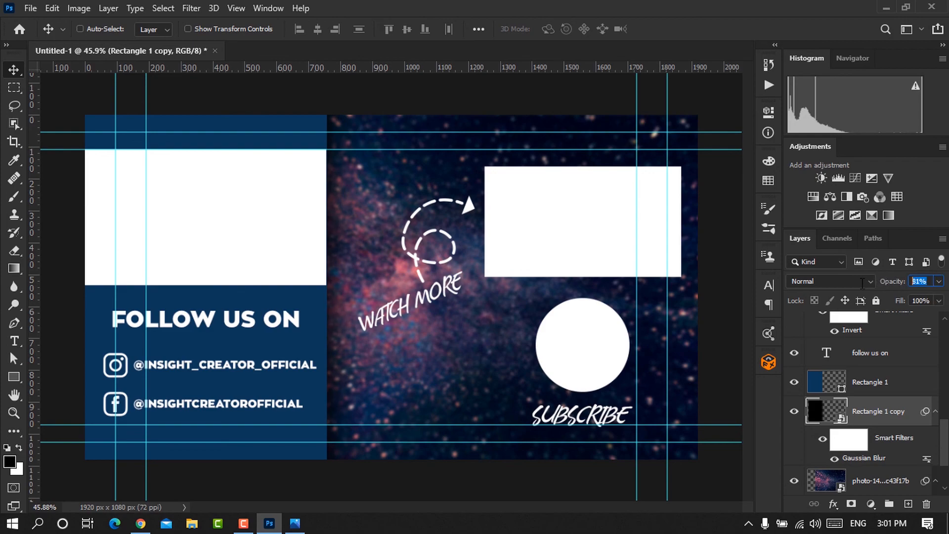
type("8")
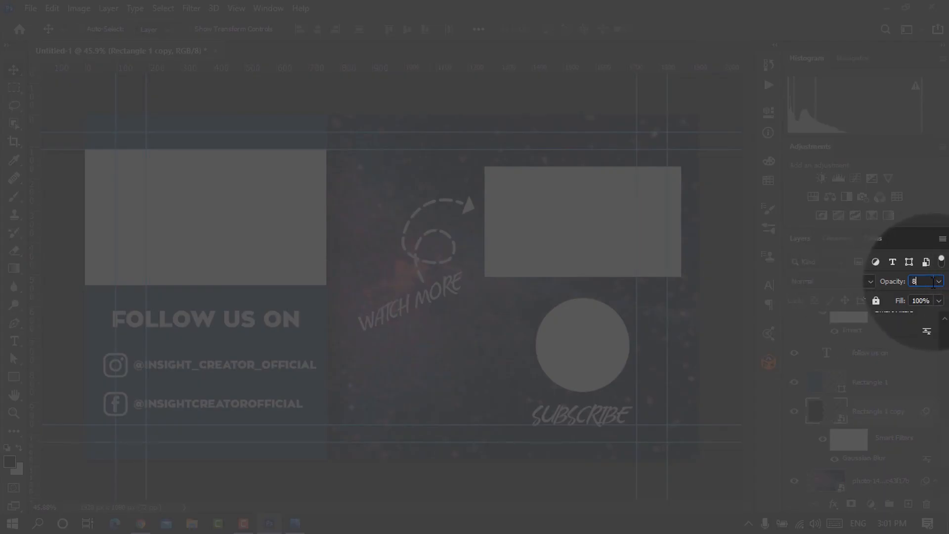
type("0")
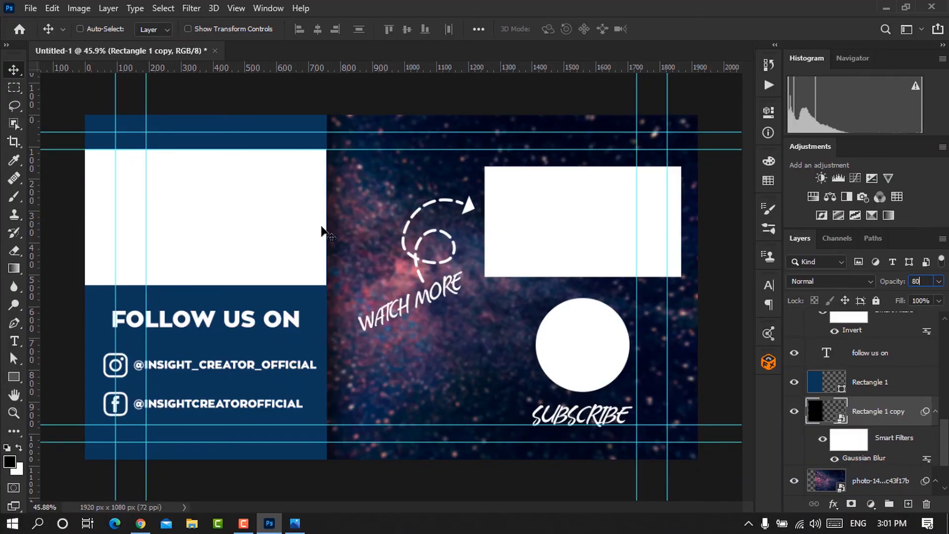
key("Return")
scroll(435, 257, "down", 3)
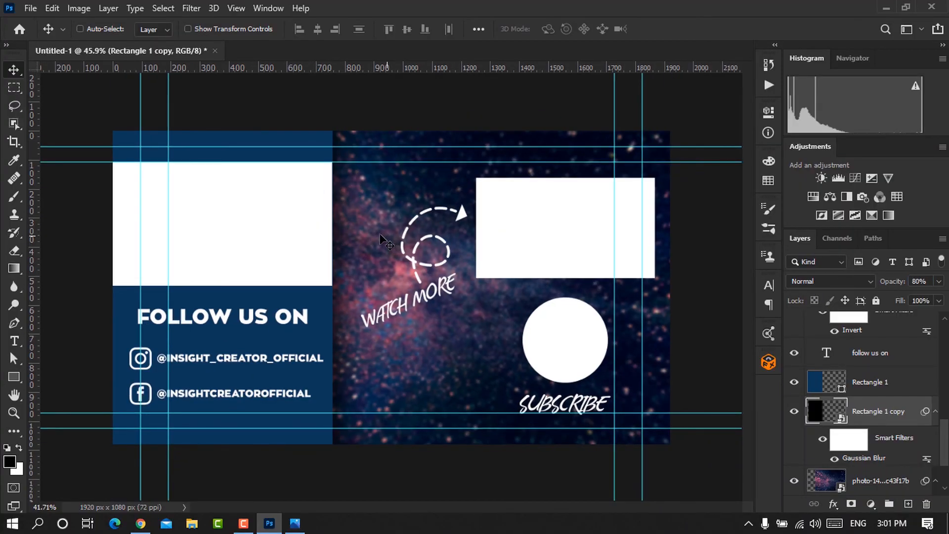
scroll(297, 307, "up", 3)
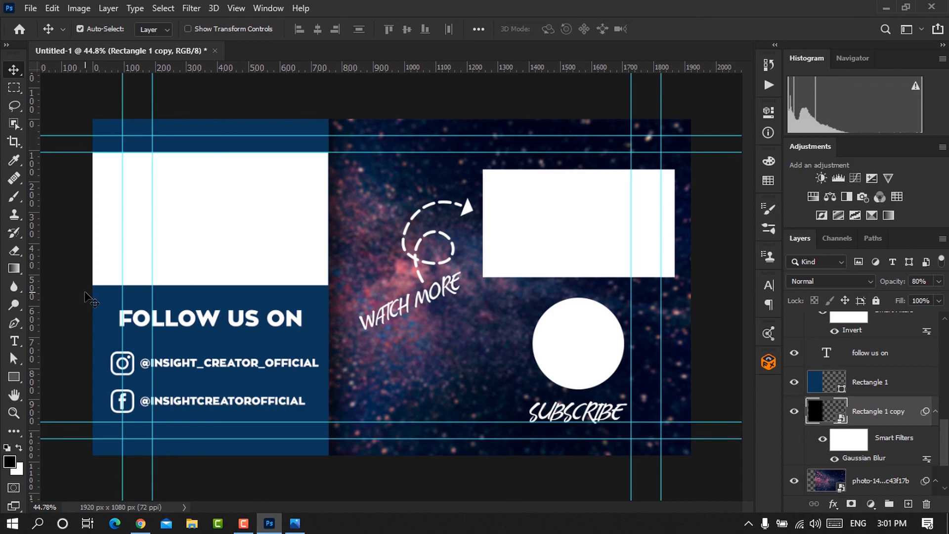
scroll(85, 297, "up", 2)
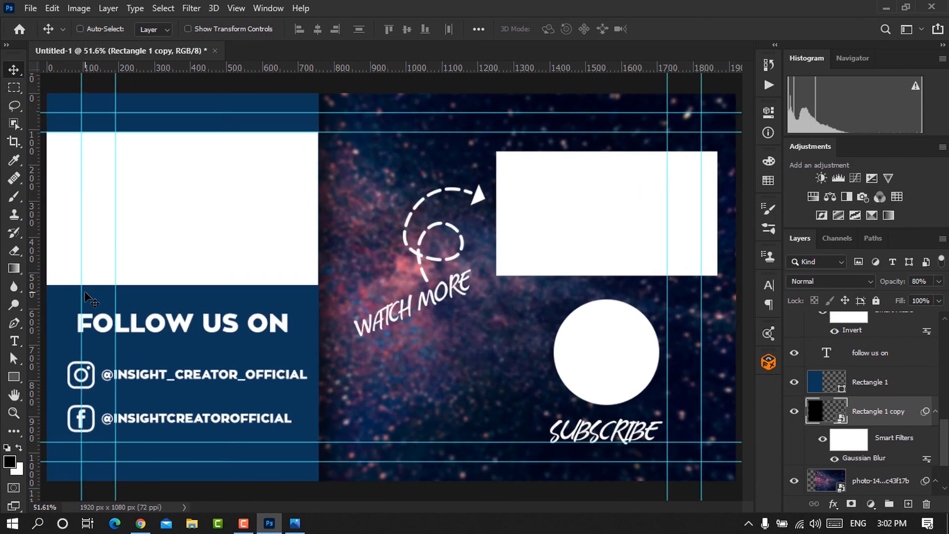